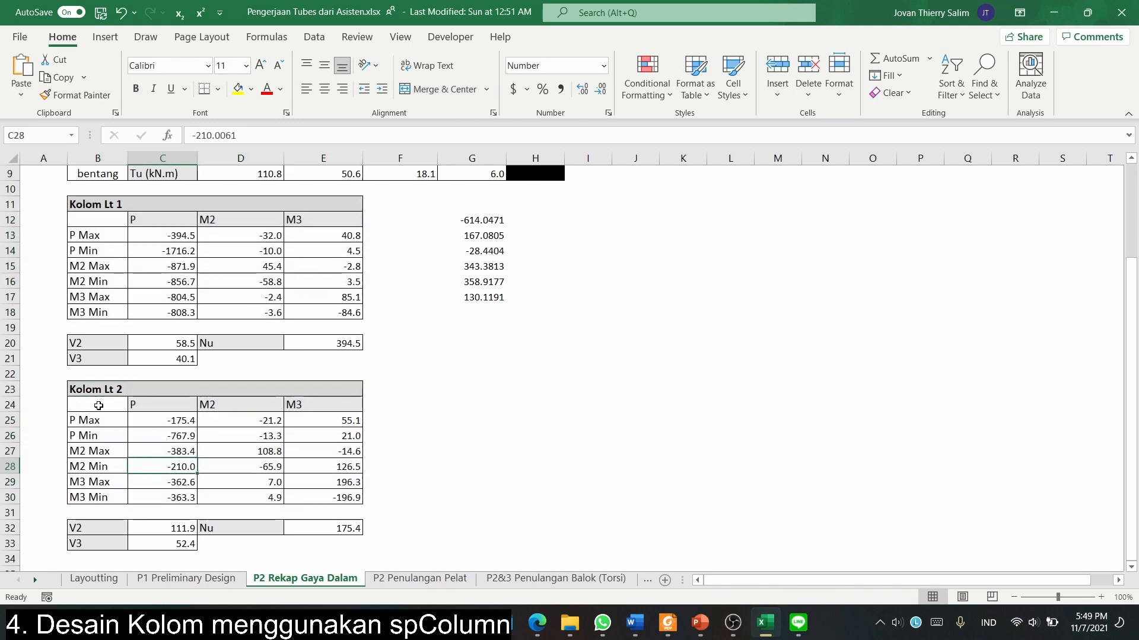
left_click_drag(97, 406, 333, 498)
left_click(504, 427)
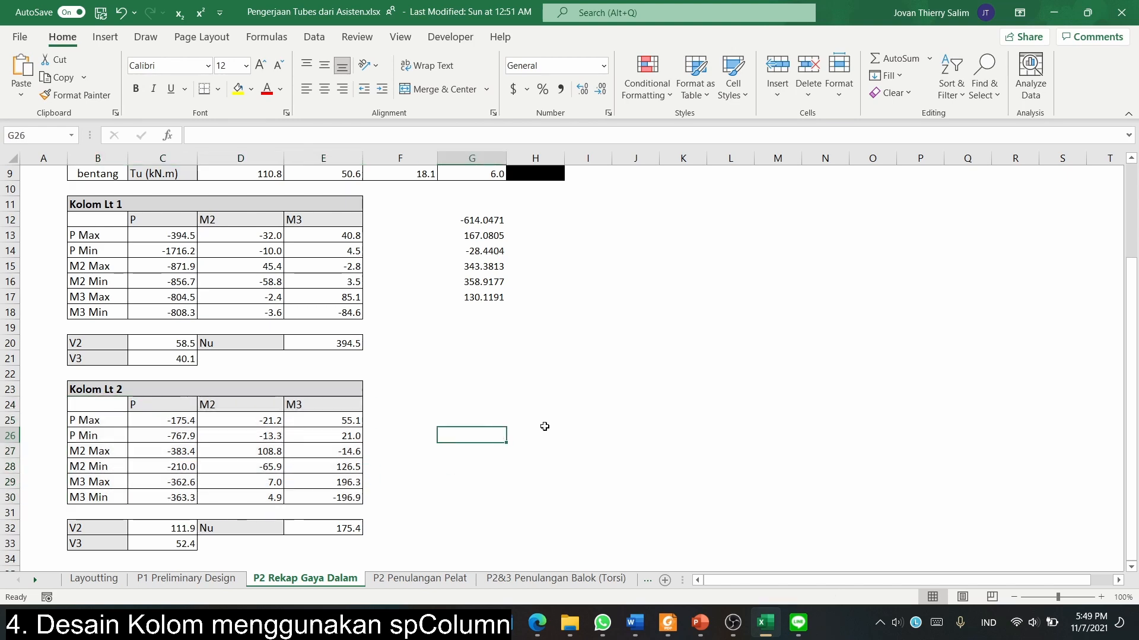
left_click(545, 428)
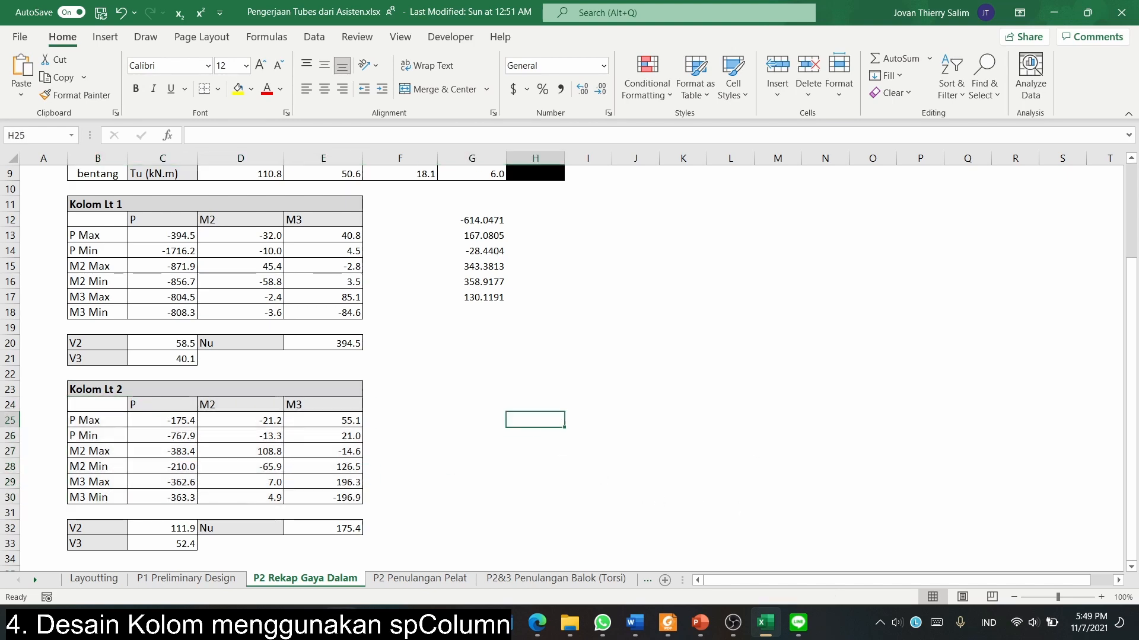
Launch spColumn to begin the column design.
key("super")
type("spColumn")
key("Return")
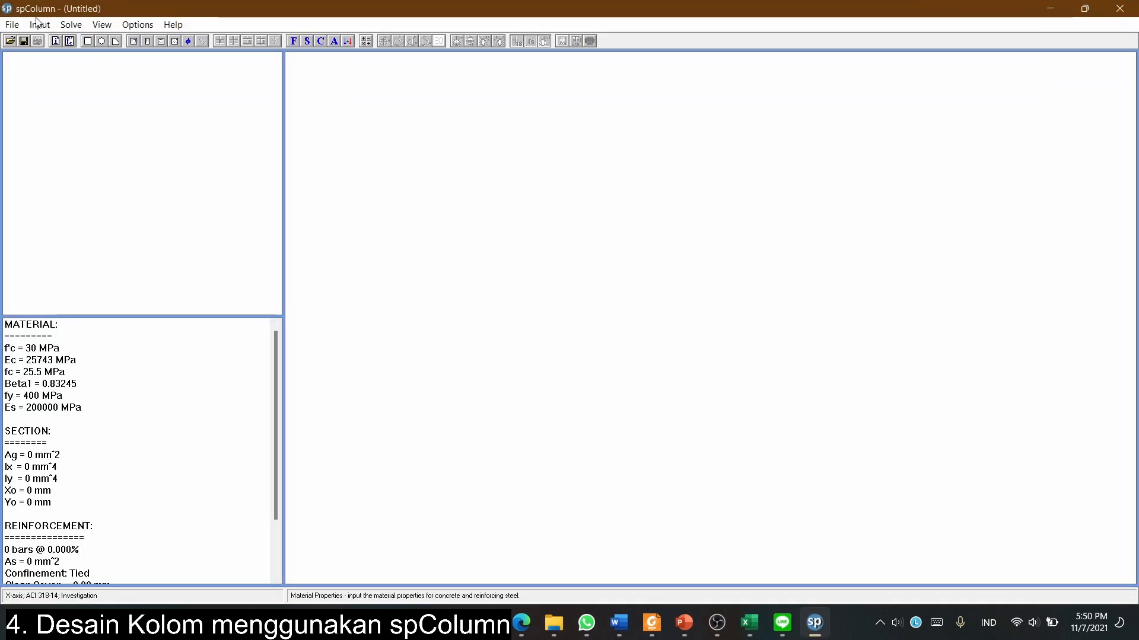
left_click(138, 24)
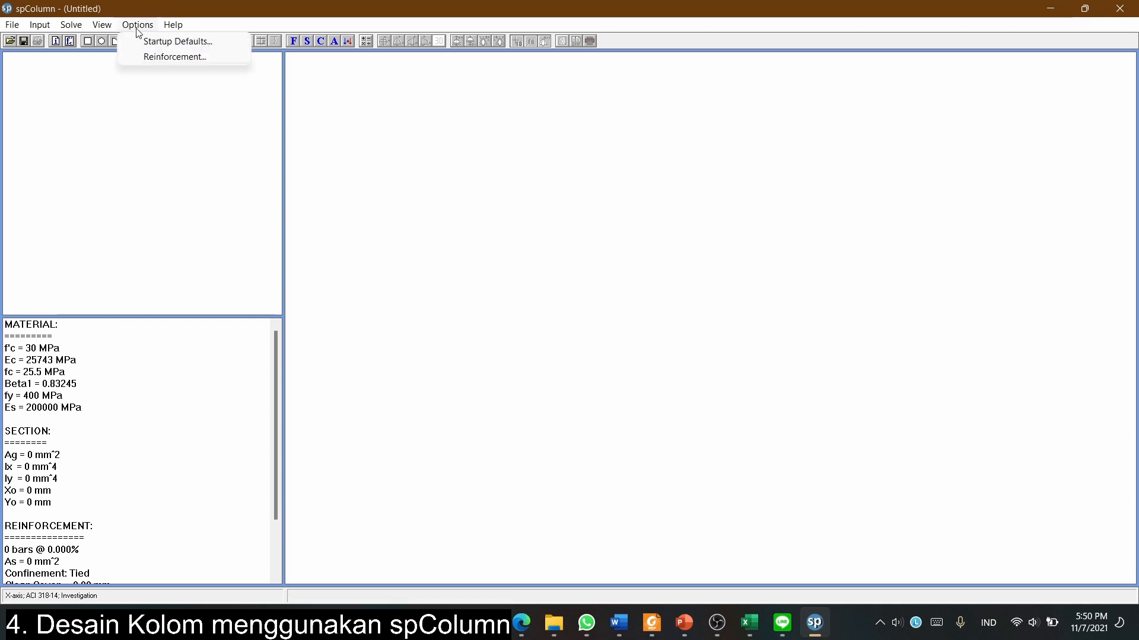
left_click(155, 40)
left_click(644, 222)
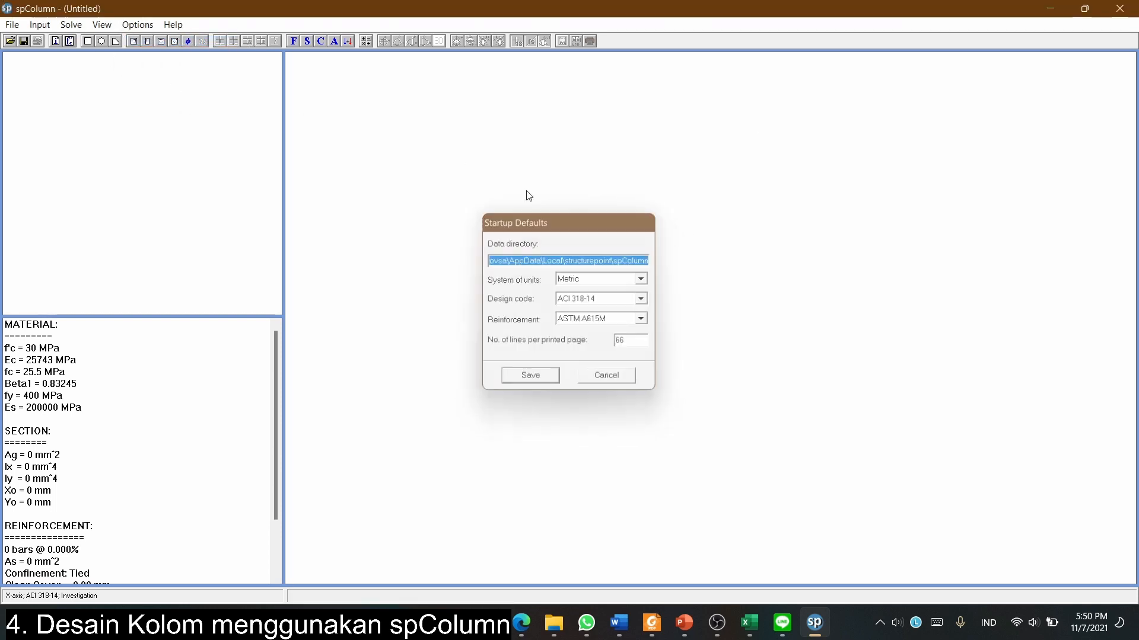
Save the startup defaults with Metric units, design code ACI 318-14 and reinforcement set ASTM A615M.
left_click(143, 26)
left_click(172, 40)
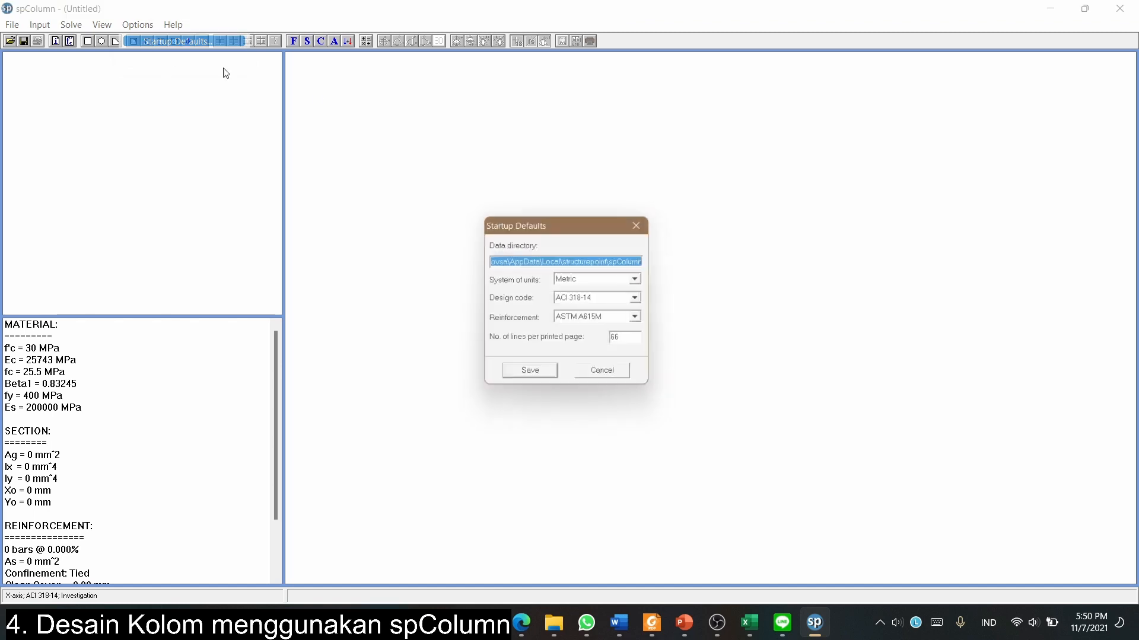
left_click(604, 286)
left_click(596, 290)
left_click(599, 299)
left_click(596, 308)
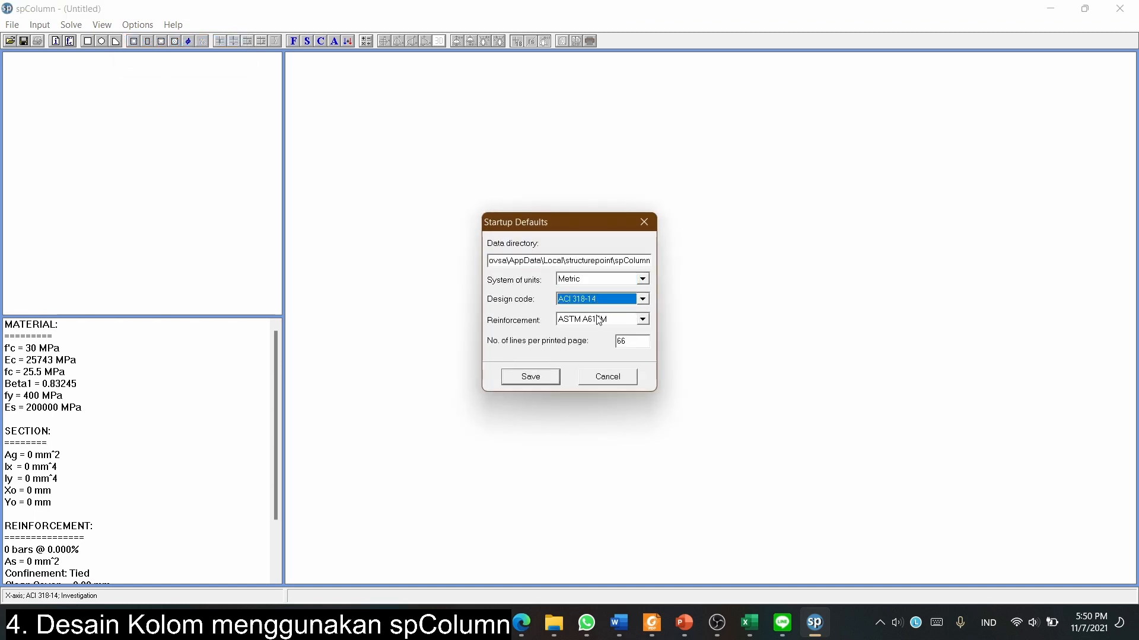
left_click(603, 320)
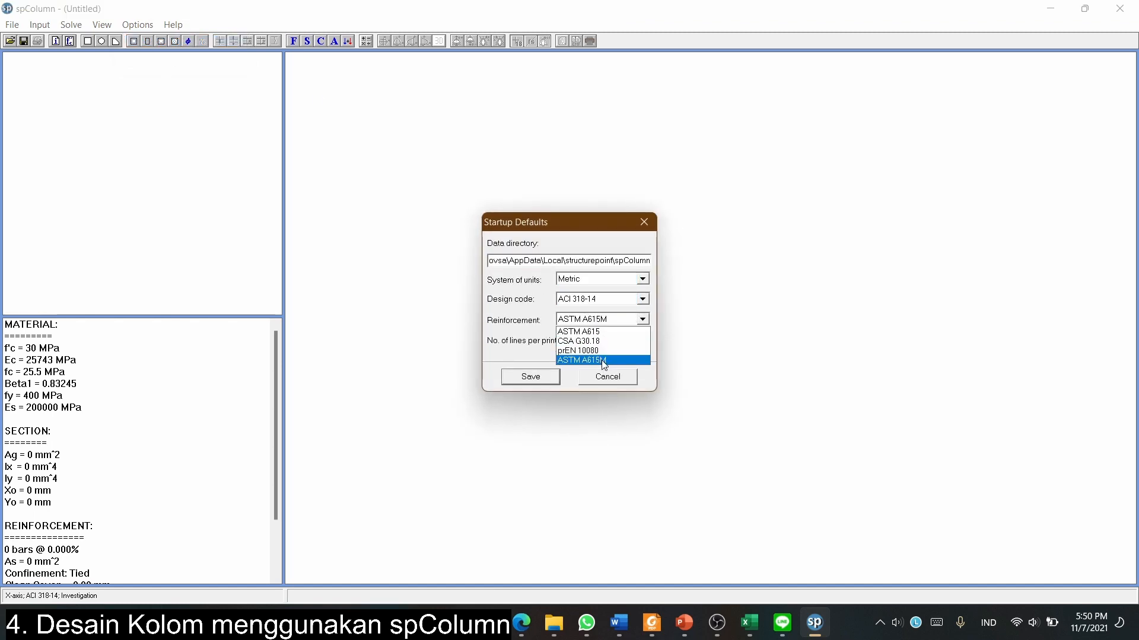
left_click(604, 361)
left_click(531, 378)
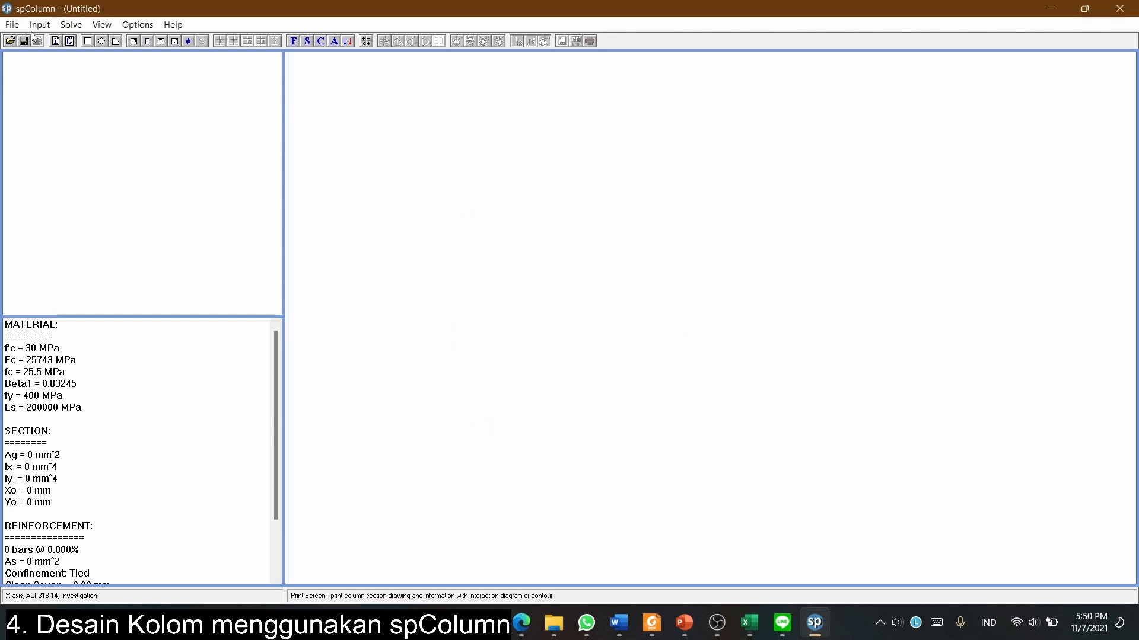
Start saving the project under a new name and browse to Beton > Asistensi > File spColumn tahun ini.
left_click(12, 24)
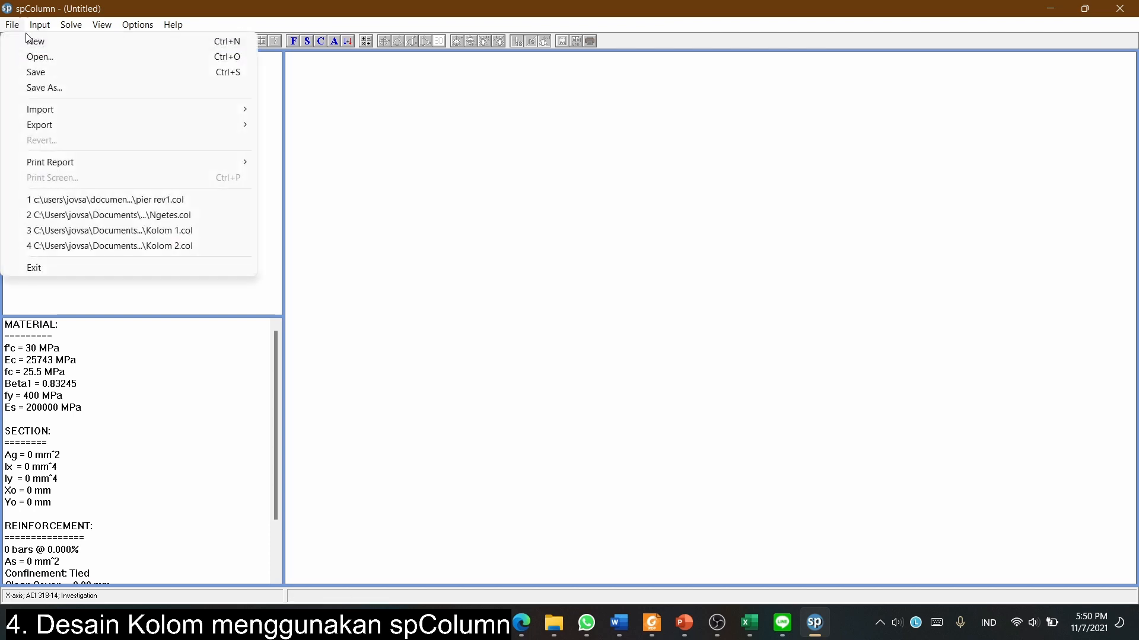
left_click(65, 92)
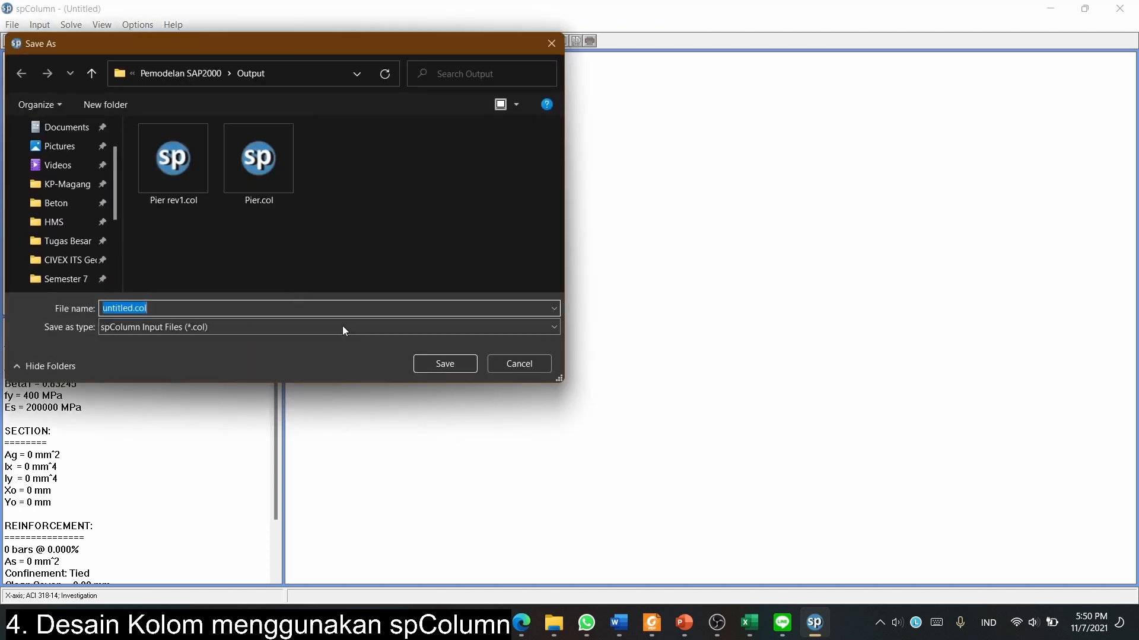
scroll(115, 200, "up", 2)
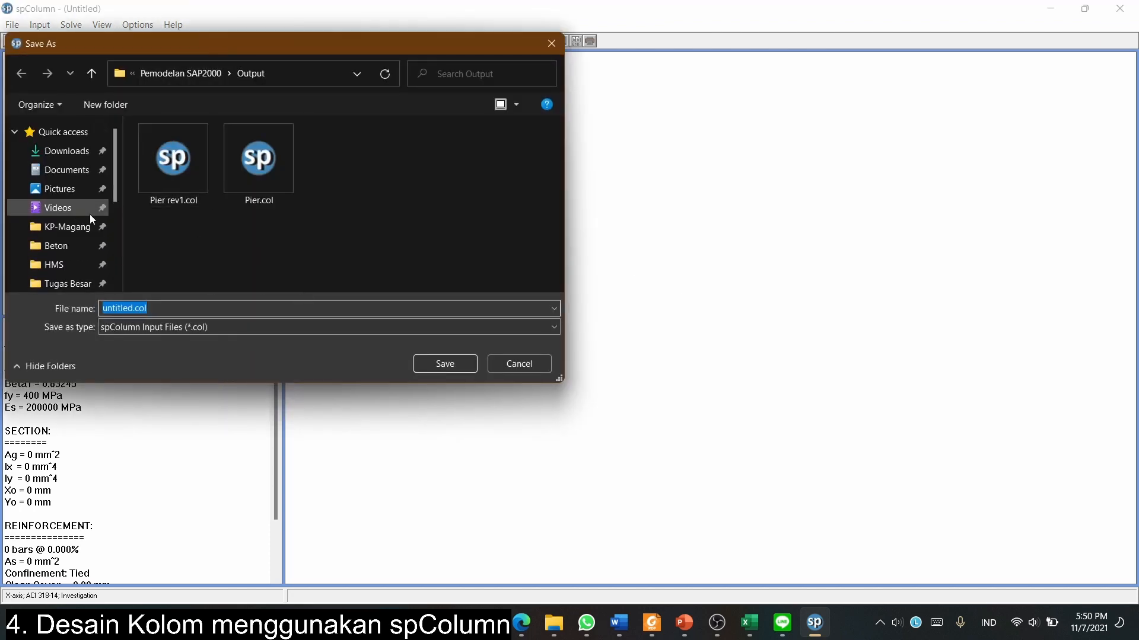
left_click(59, 246)
double_click(201, 151)
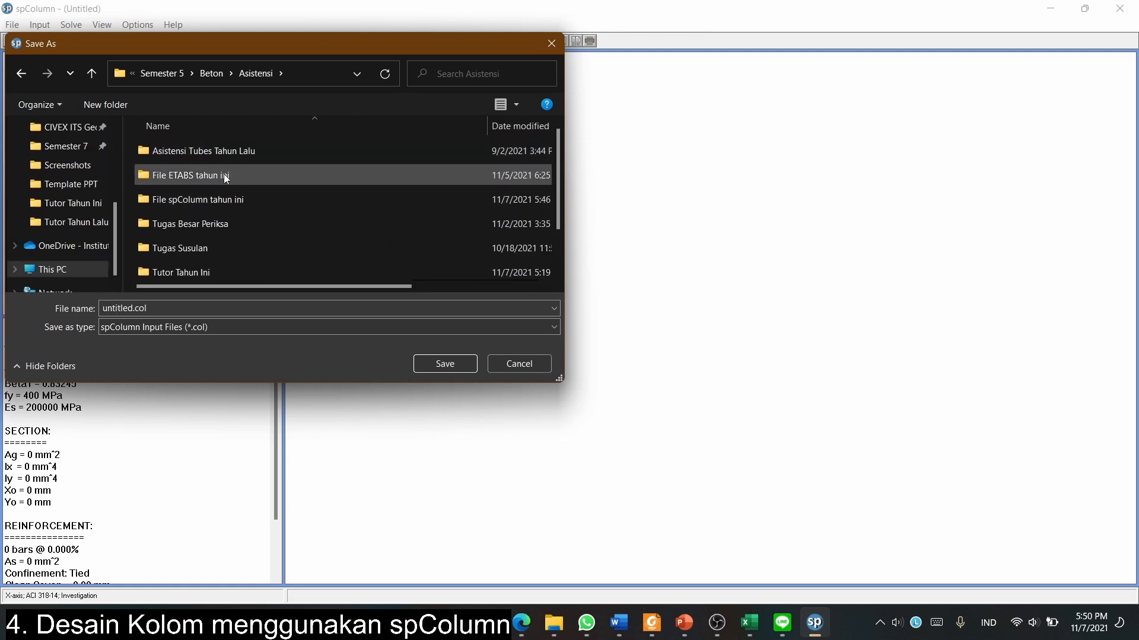
double_click(240, 176)
key("alt+Left")
double_click(224, 200)
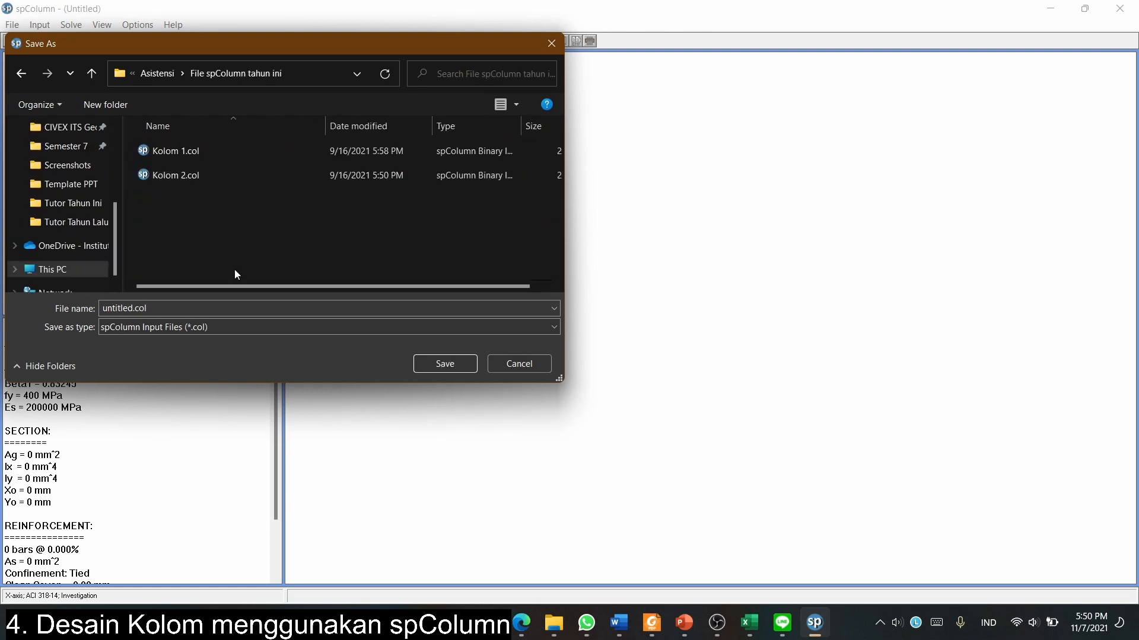
Name the file YouTube and save it as an spColumn input file.
left_click(229, 325)
left_click(227, 323)
key("shift+Tab")
type("Yout")
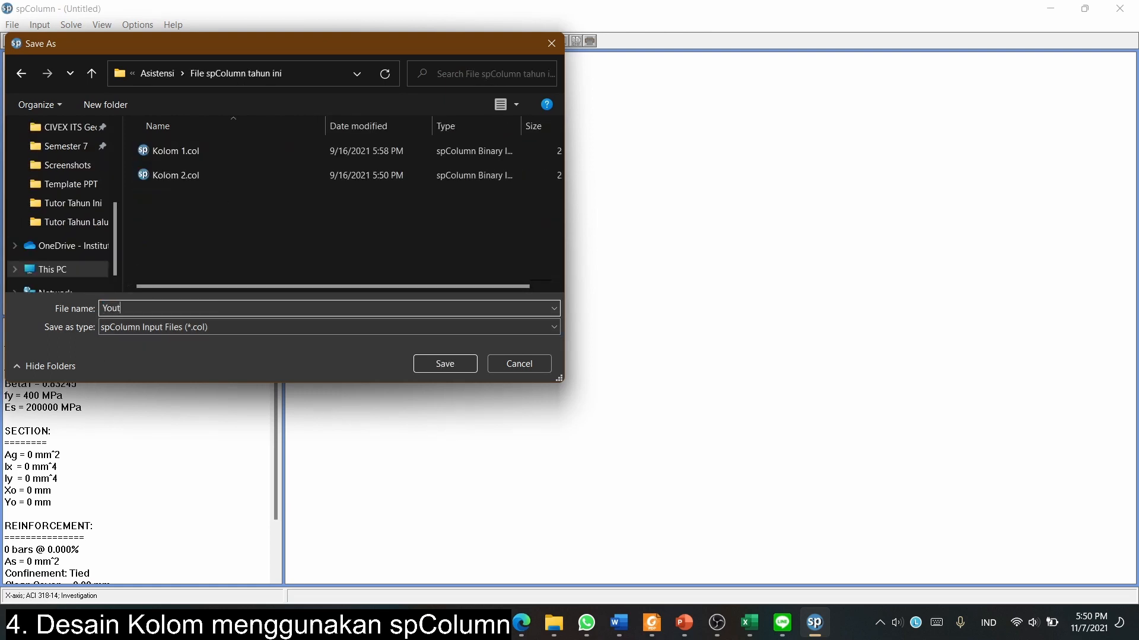
type("ube")
key("Return")
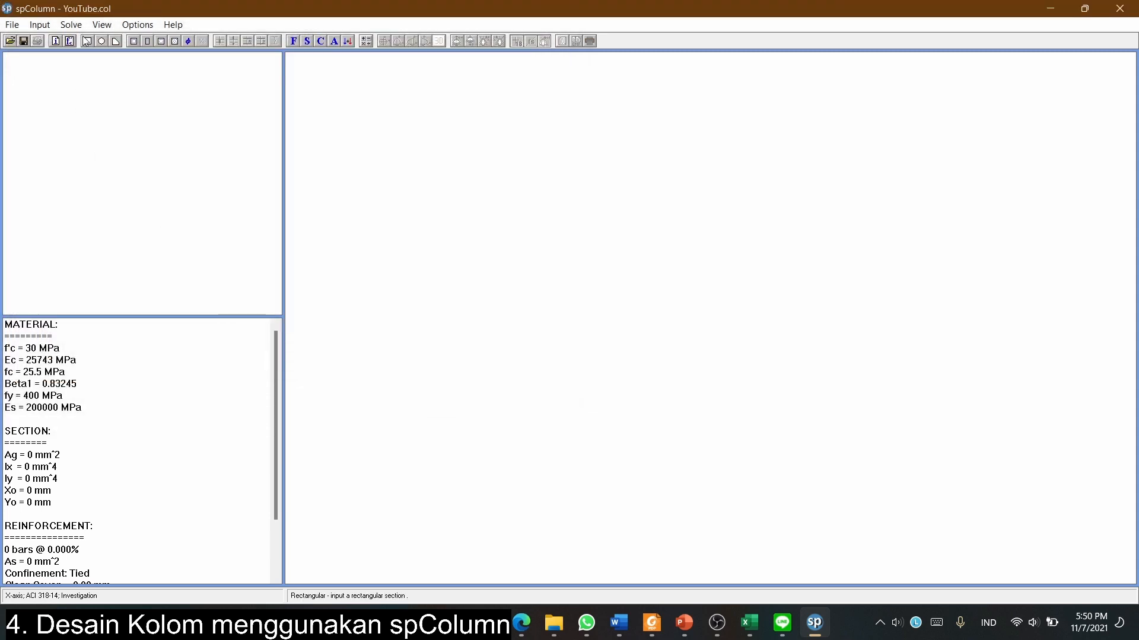
Fill in the general information with project Tubes, column Lt 1 and engineer "-", and set the run axis to Biaxial.
left_click(55, 42)
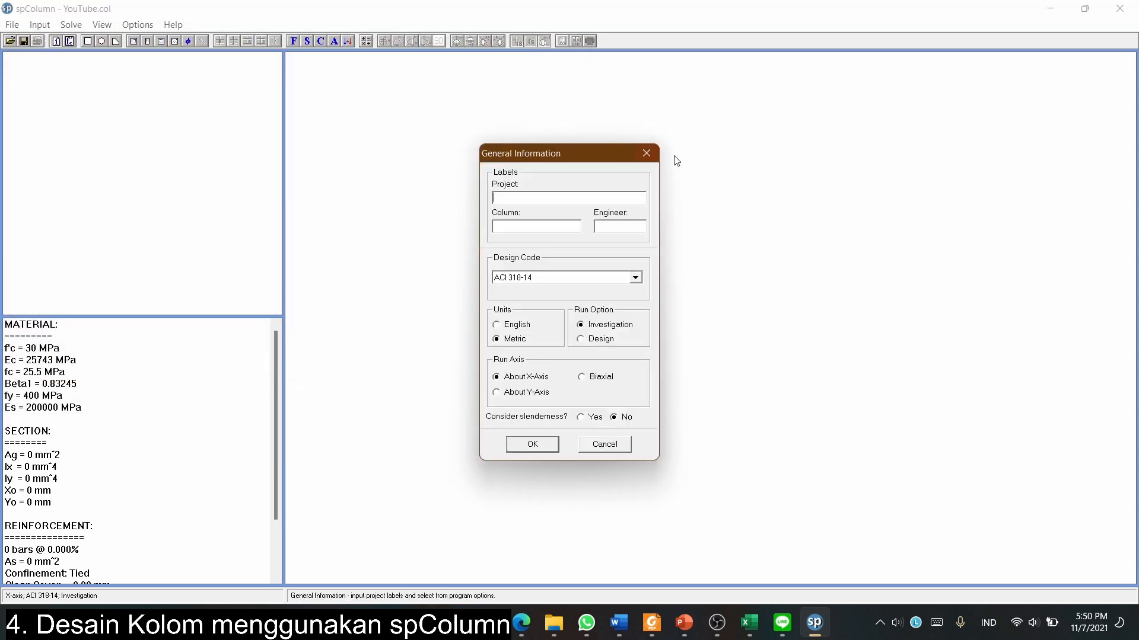
left_click(646, 153)
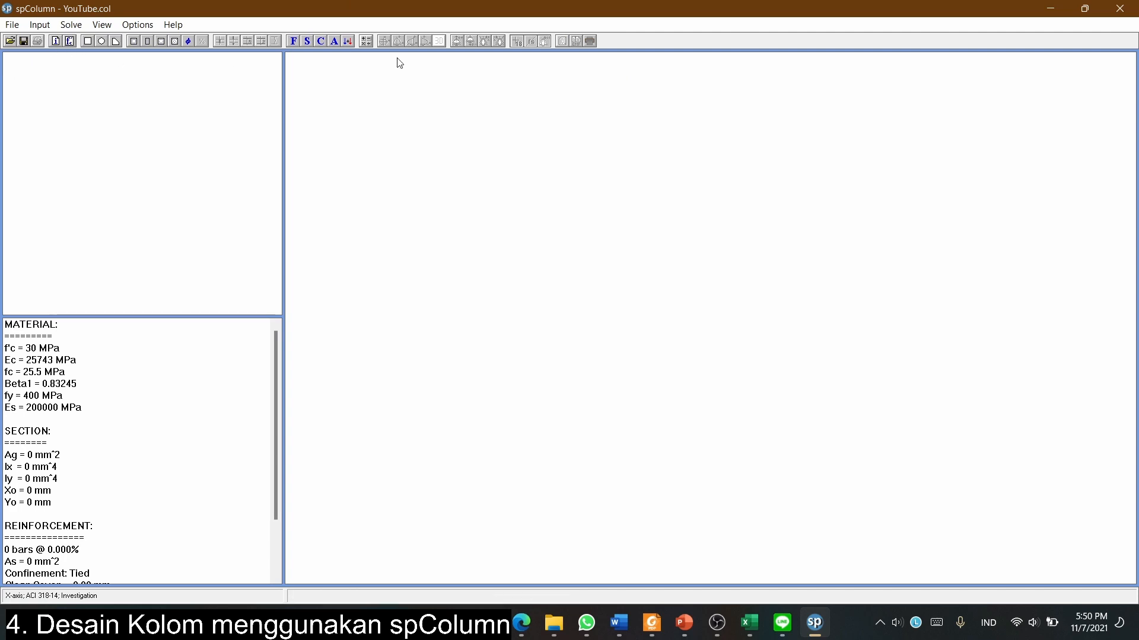
left_click(56, 41)
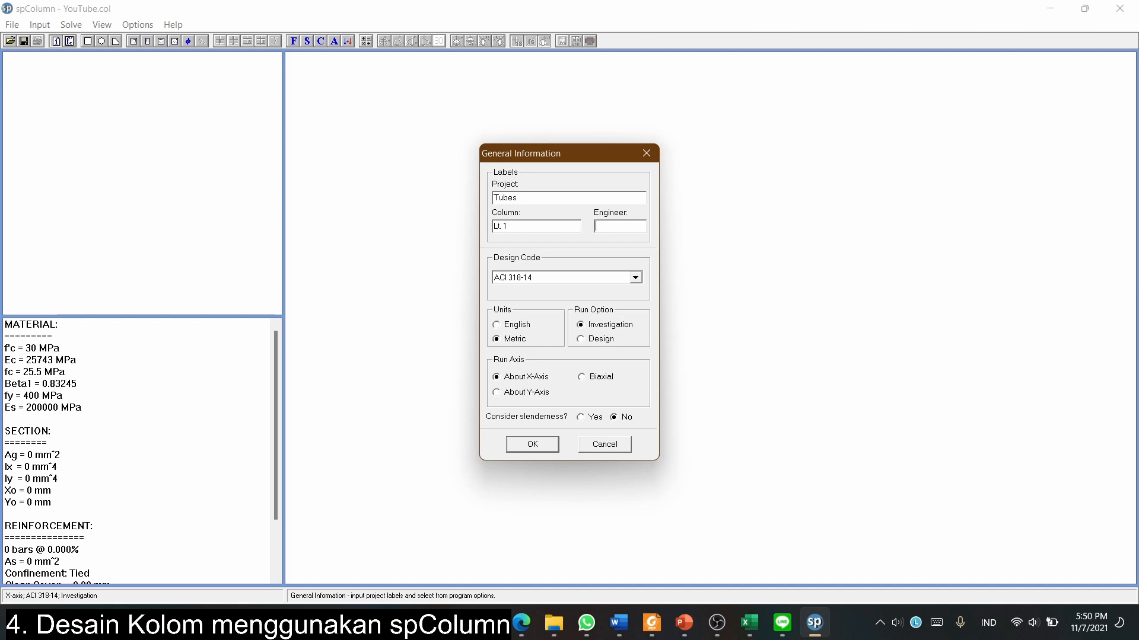
key("Tab")
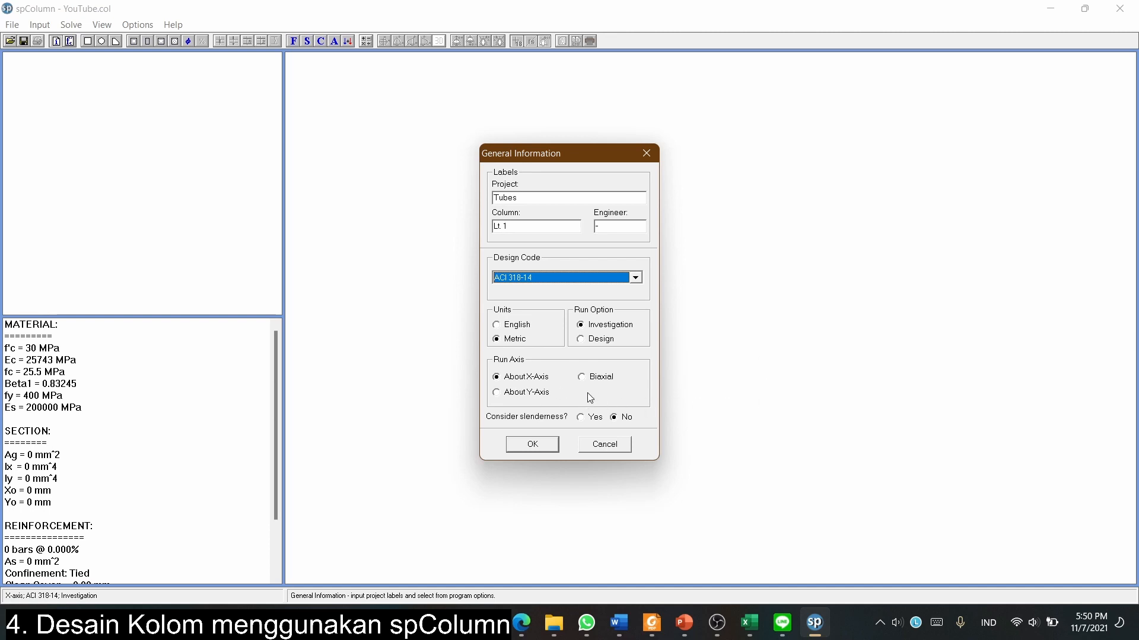
left_click(595, 377)
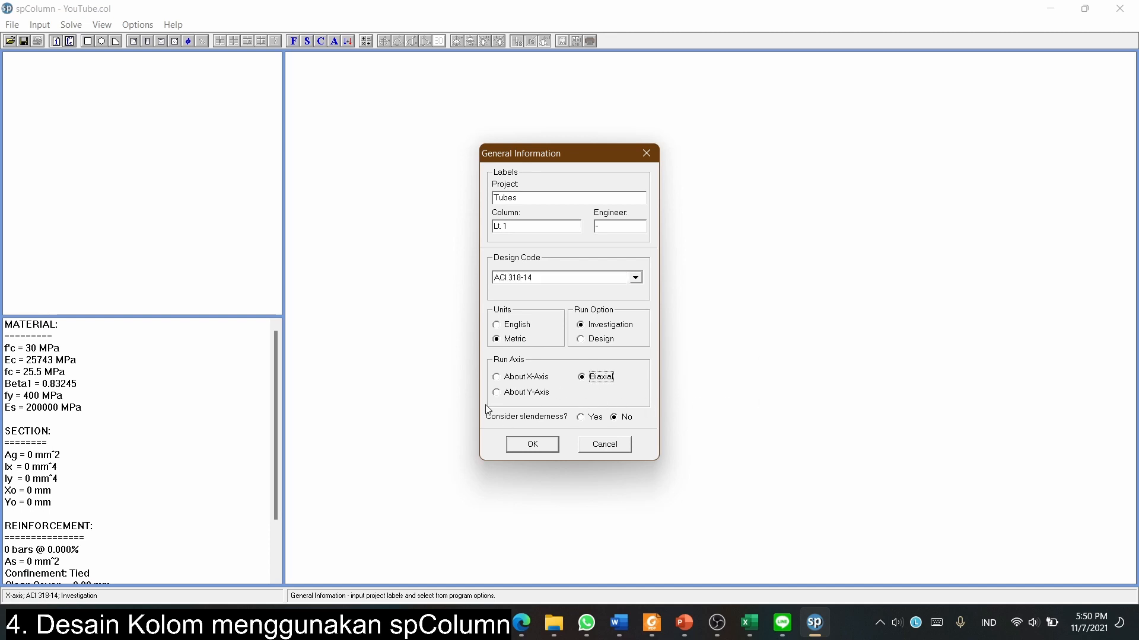
left_click(532, 444)
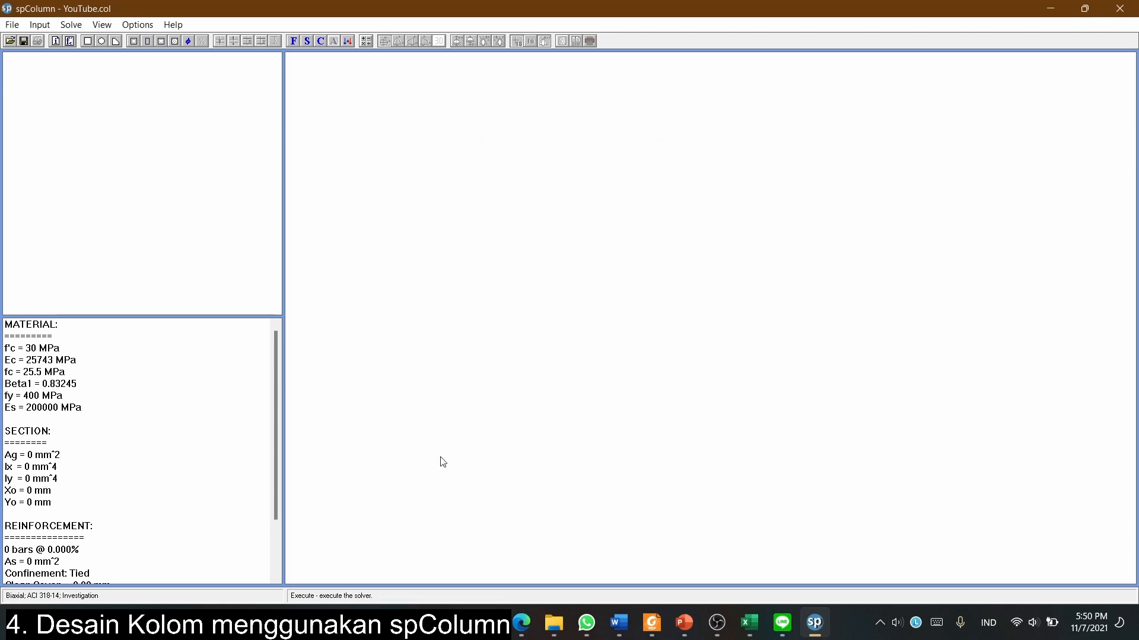
Set the reinforcing steel strength fy to 420 MPa in the material properties.
left_click(70, 40)
left_click(498, 248)
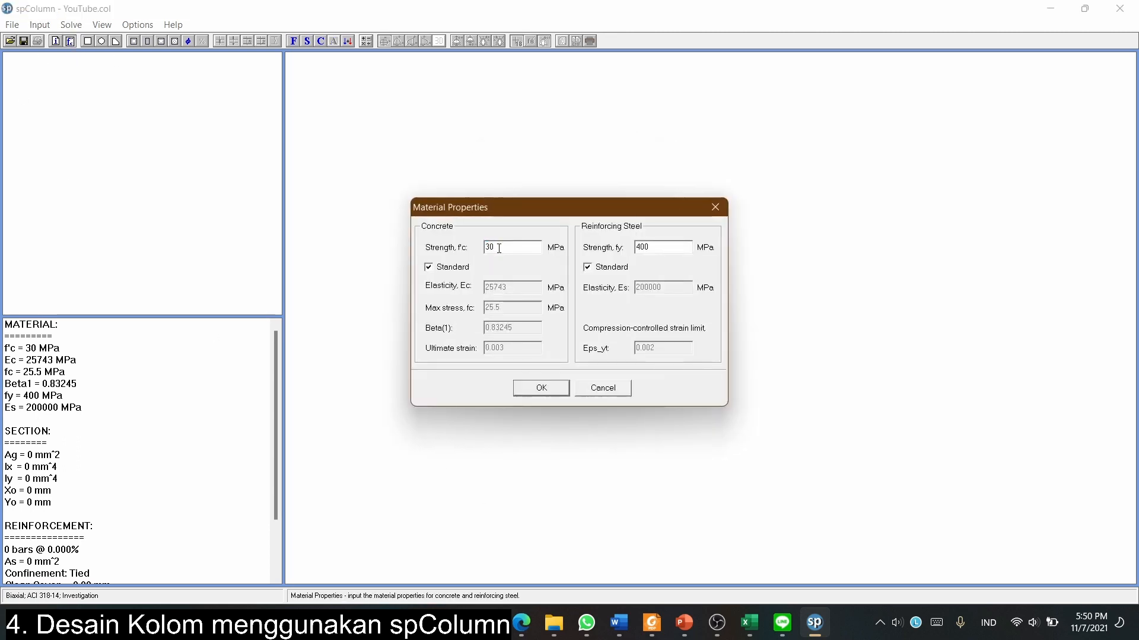
double_click(669, 249)
type("420")
key("Return")
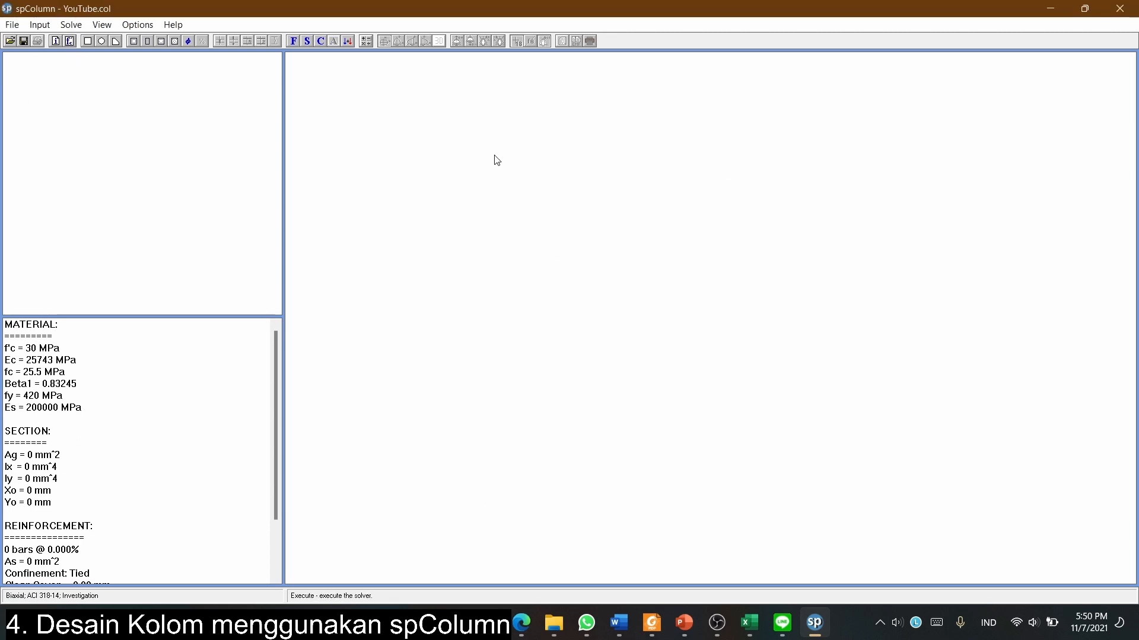
Define a rectangular column section 500 mm wide and 500 mm deep.
left_click(87, 40)
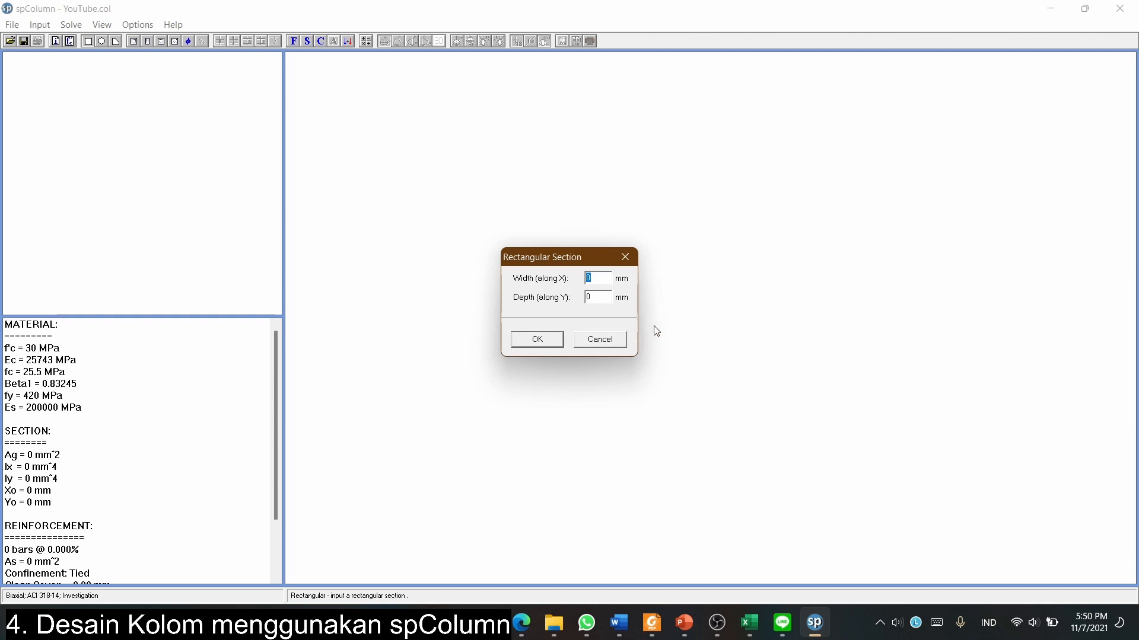
type("500")
left_click(541, 337)
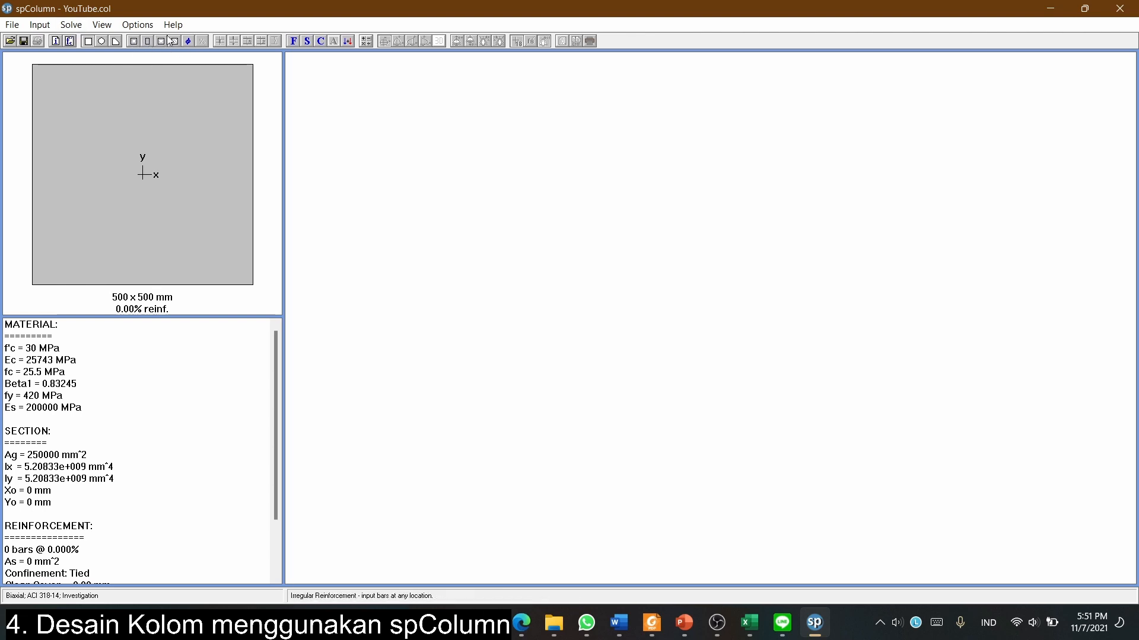
left_click(39, 24)
mouse_move(92, 96)
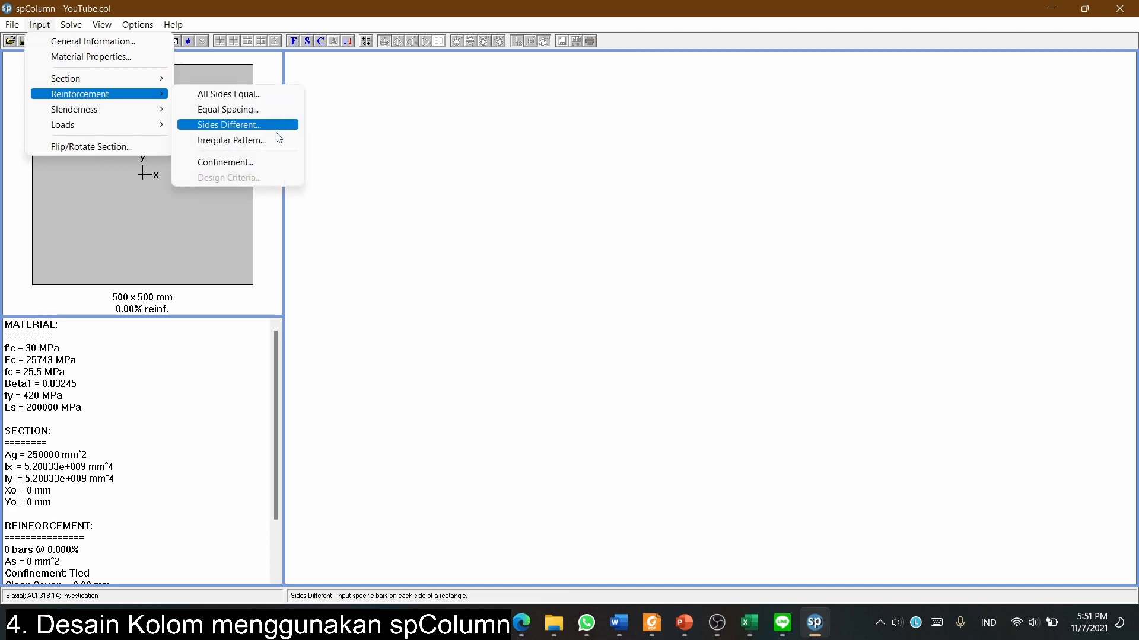
left_click(506, 197)
left_click(135, 41)
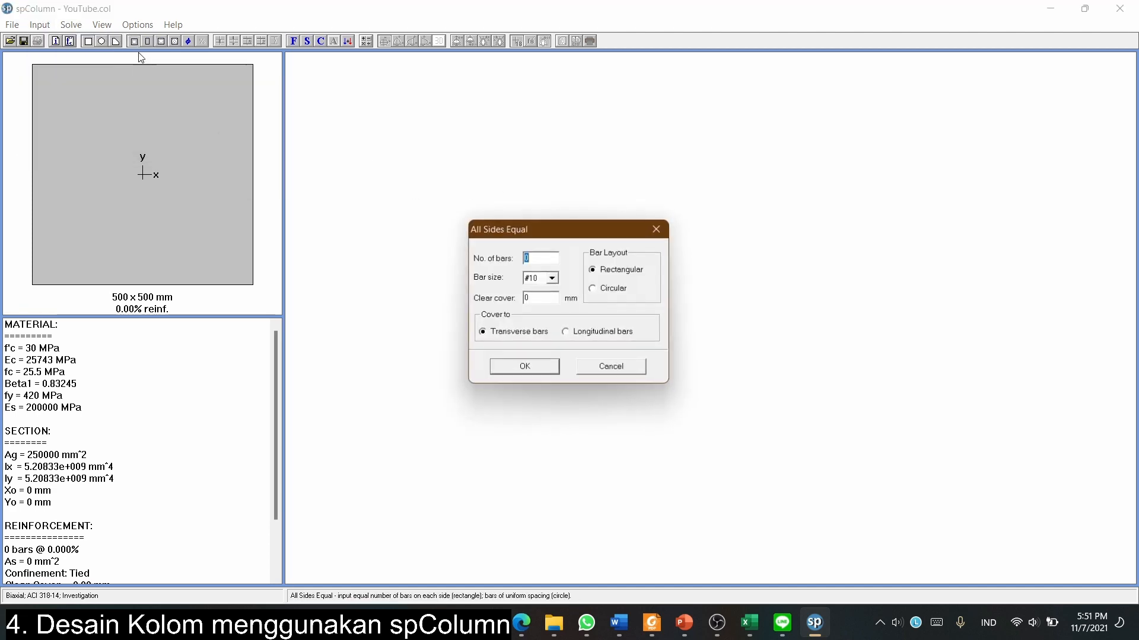
left_click(666, 232)
Start an All Sides Equal reinforcement layout and specify 4 bars of size #32.
left_click(40, 24)
mouse_move(107, 94)
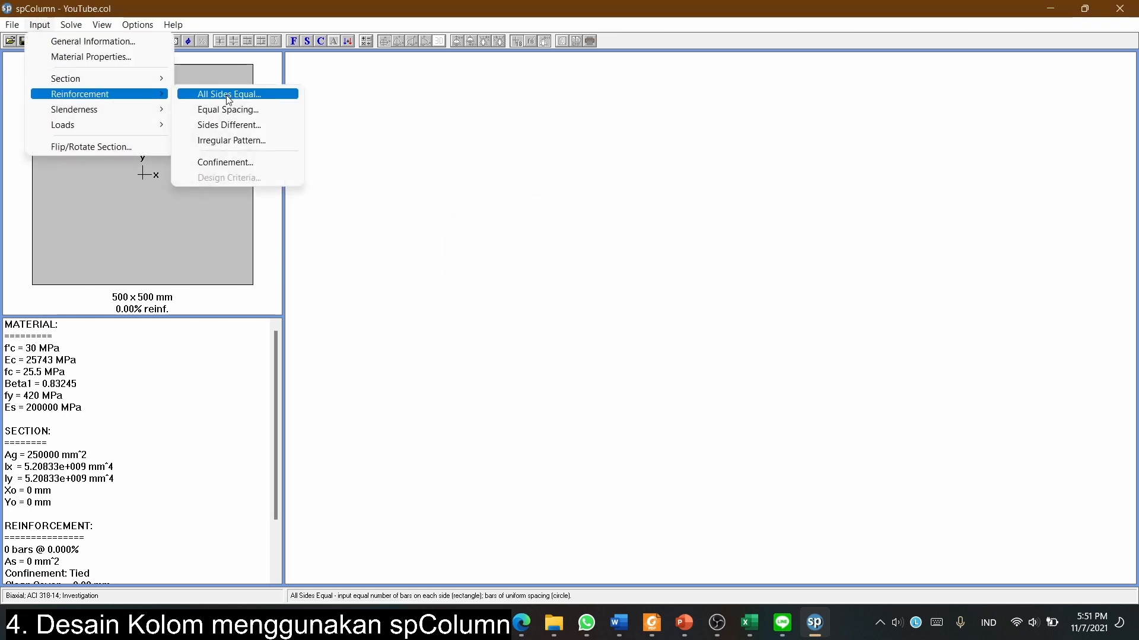
left_click(228, 95)
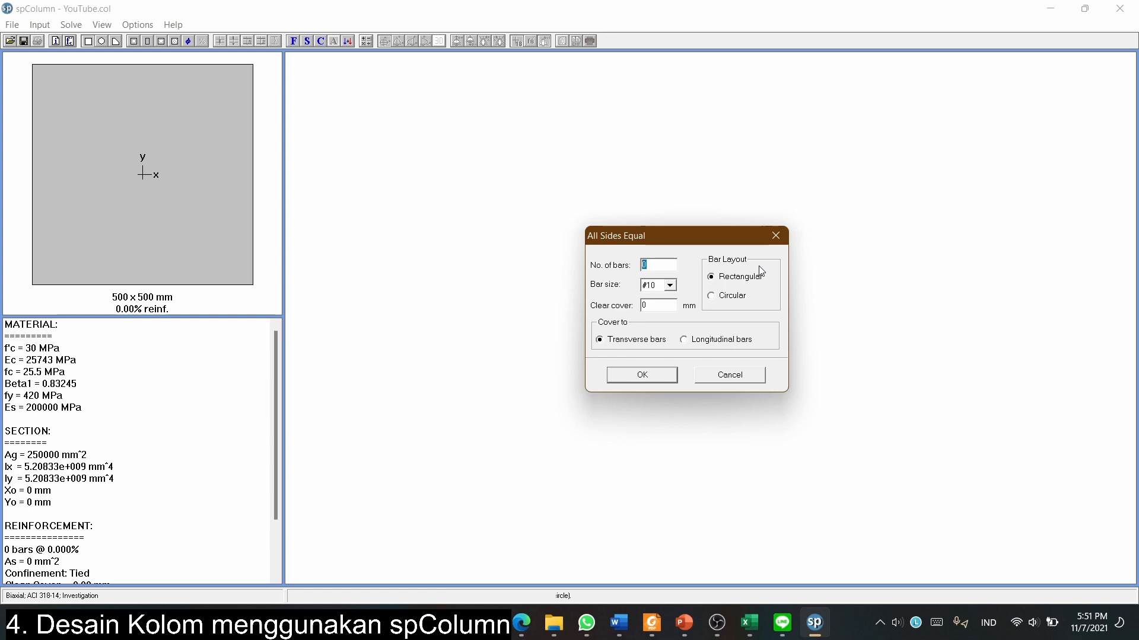
type("4")
key("Tab")
left_click(669, 285)
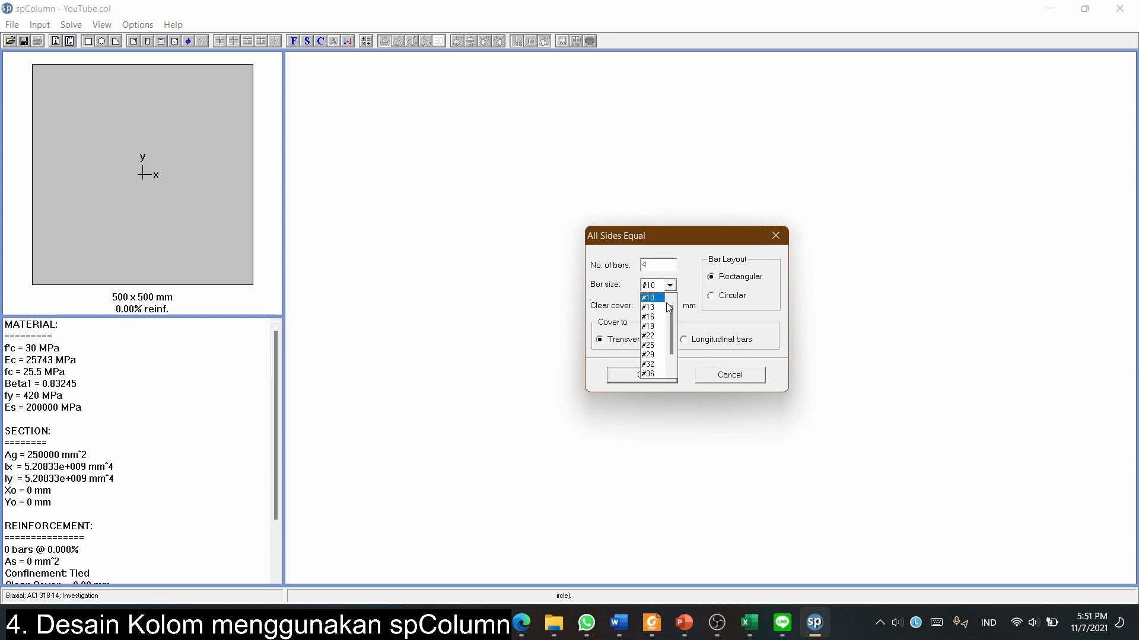
left_click(652, 370)
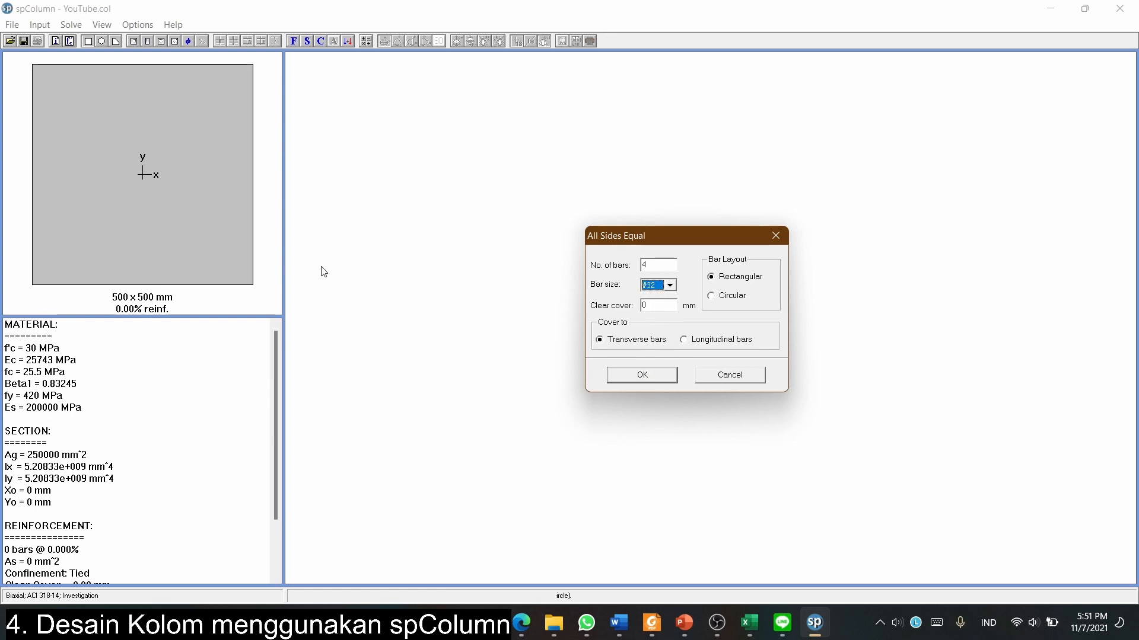
Set the reinforcement to 9 bars of size #29 with 50 mm clear cover and apply the layout.
key("Tab")
left_click_drag(656, 266, 600, 258)
type("9")
left_click(656, 286)
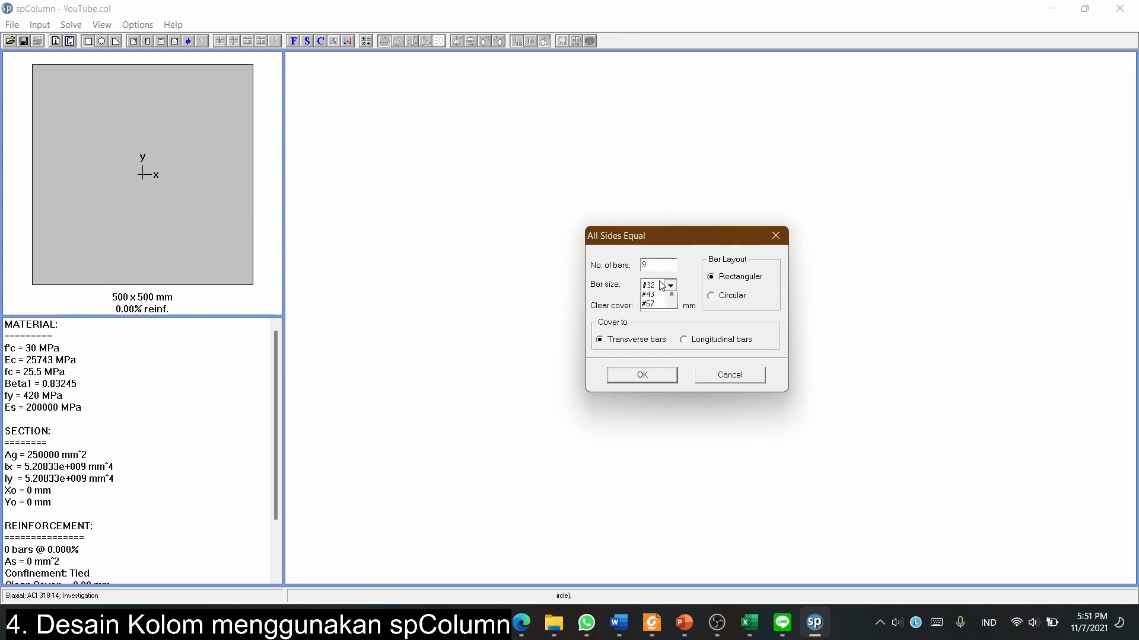
left_click(655, 336)
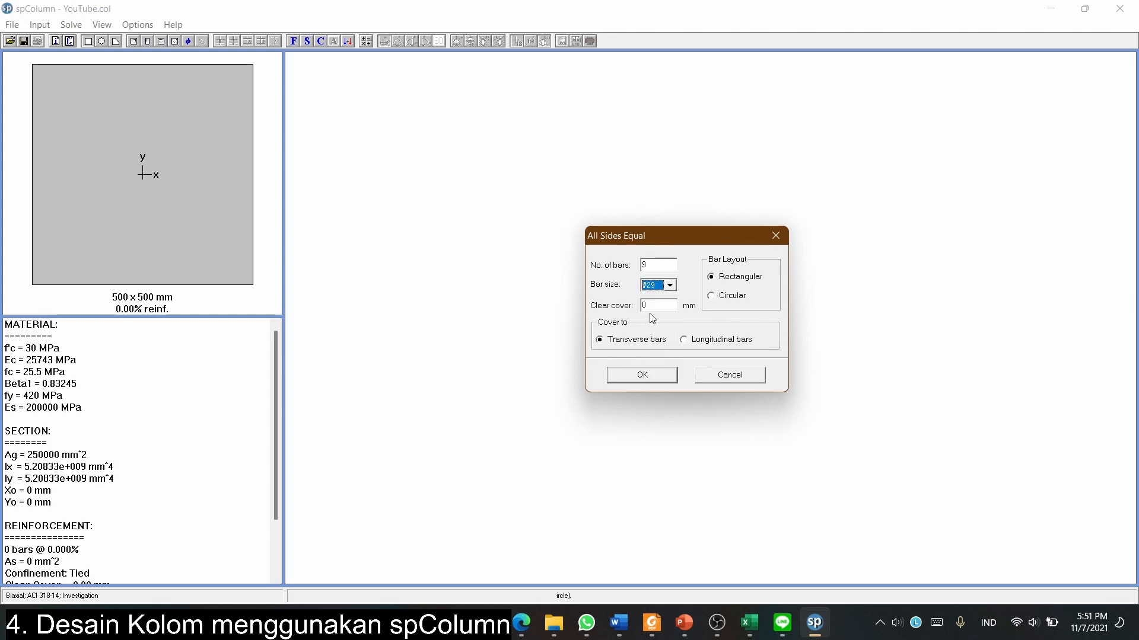
key("Tab")
type("50")
left_click(644, 379)
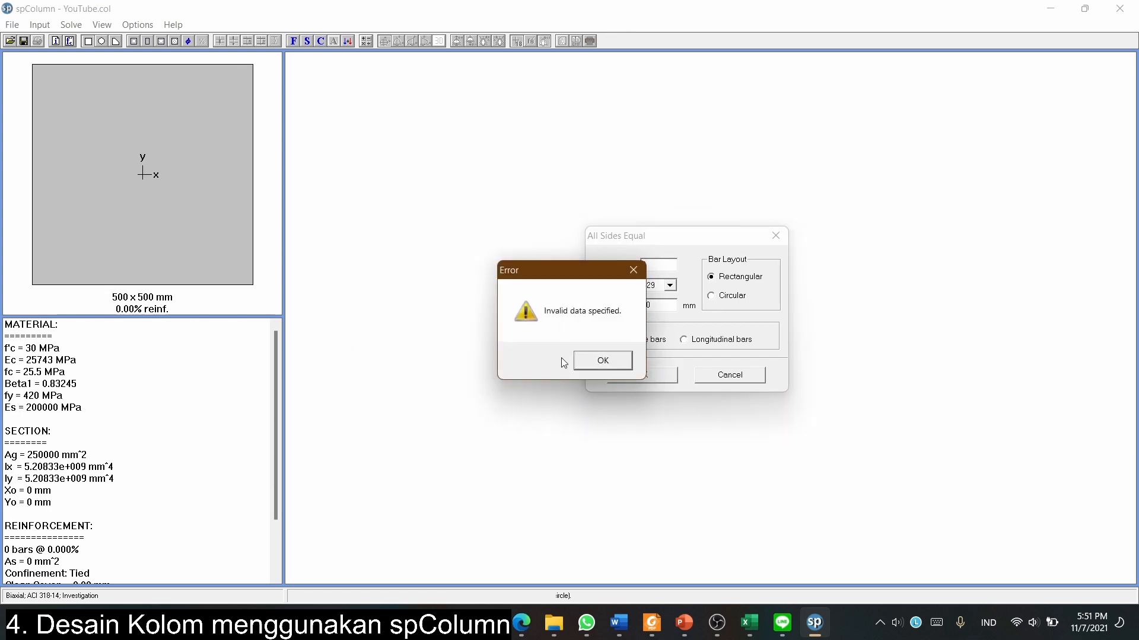
Set the number of bars to 8 and apply the equal-sided layout.
left_click(599, 360)
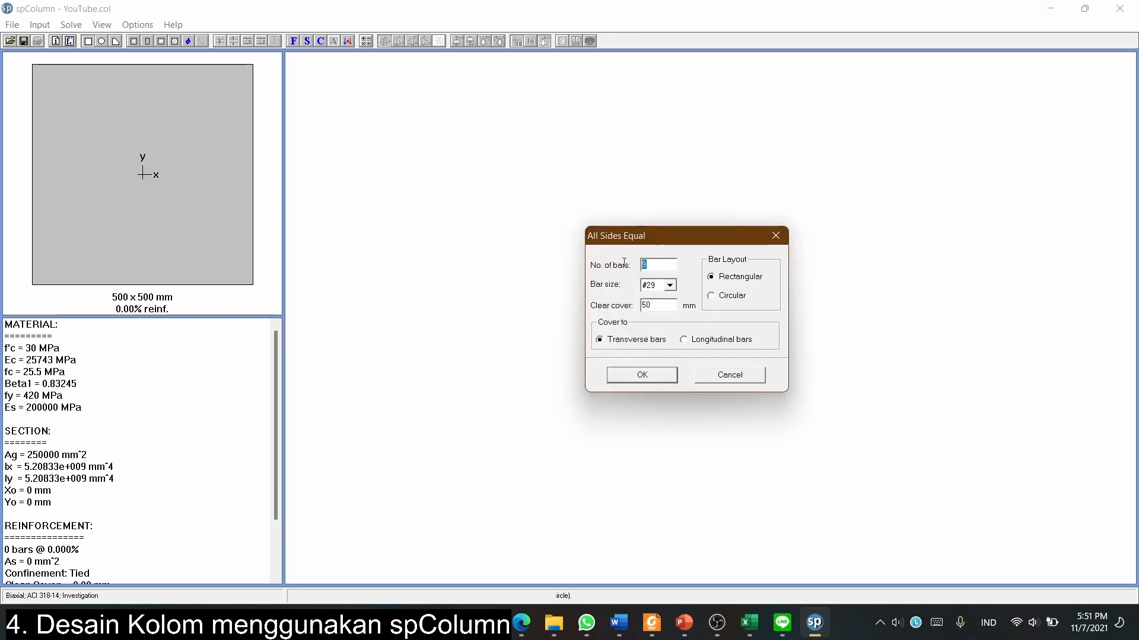
type("8")
left_click(657, 378)
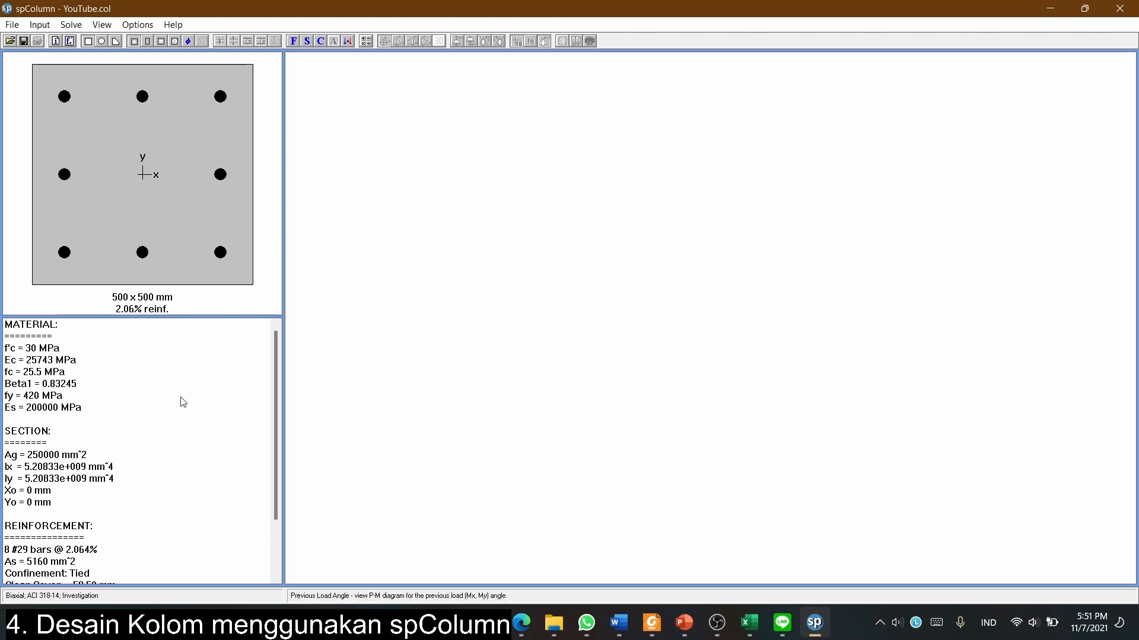
Review the column's material, section and reinforcement properties in the summary.
scroll(168, 349, "down", 2)
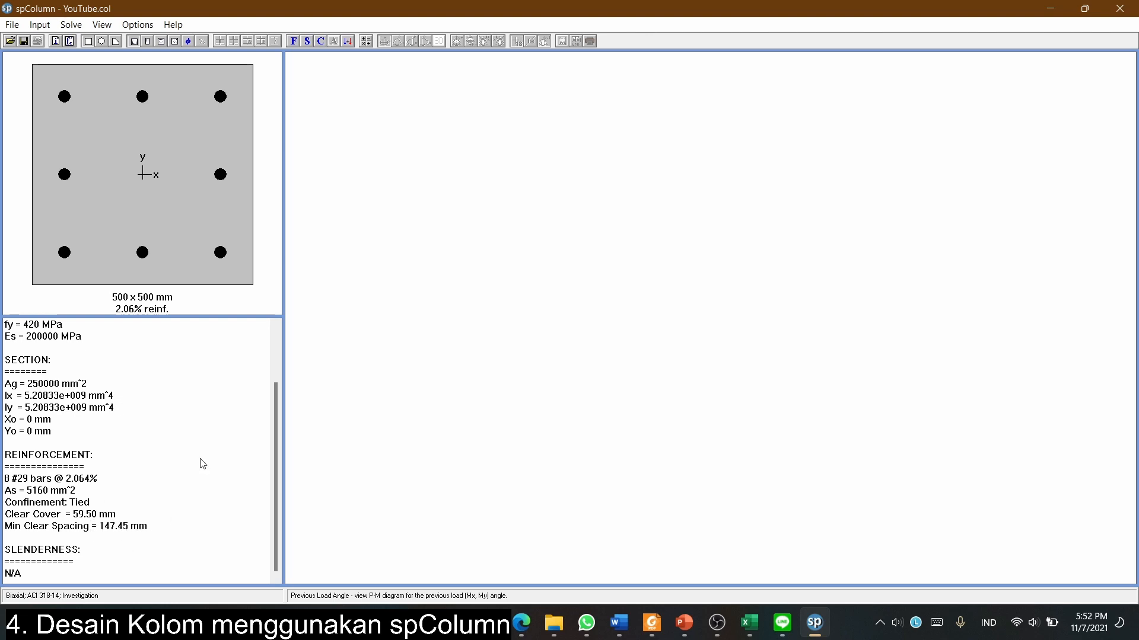
scroll(148, 515, "up", 2)
scroll(186, 526, "down", 2)
scroll(122, 516, "up", 3)
scroll(123, 516, "down", 3)
scroll(118, 523, "up", 2)
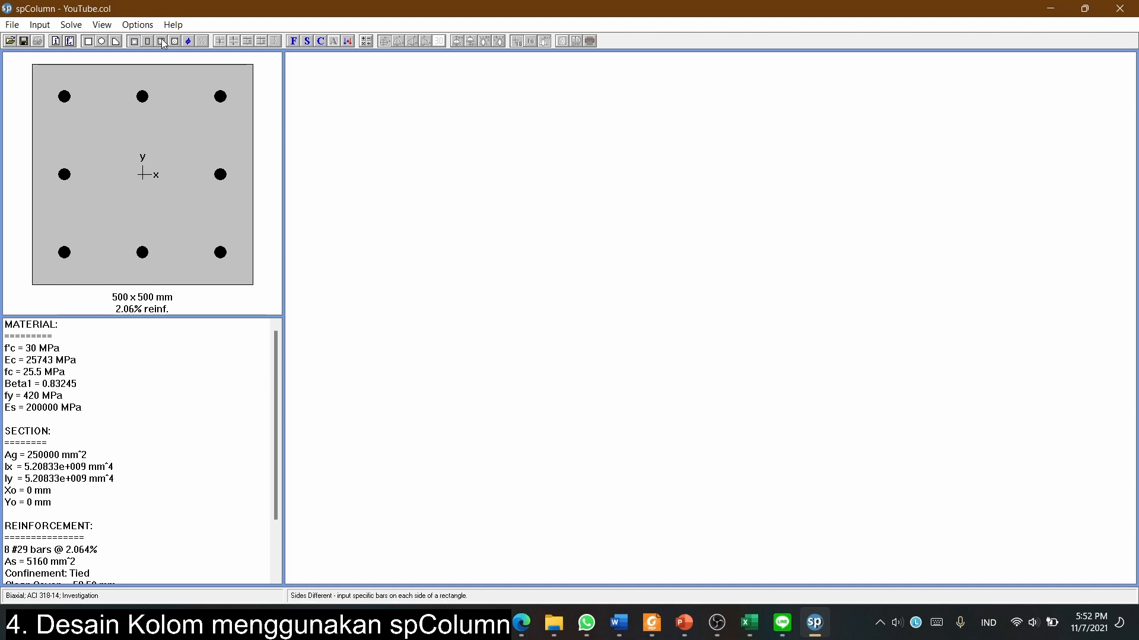
Open the Factored Loads input for the column.
left_click(293, 41)
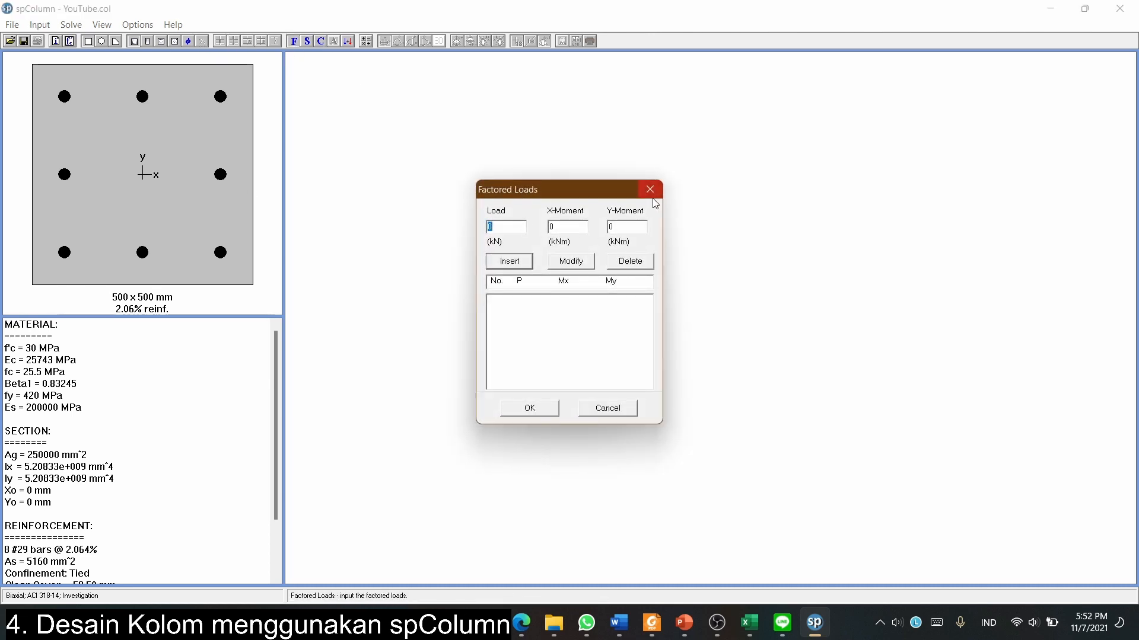
left_click(652, 195)
left_click(39, 25)
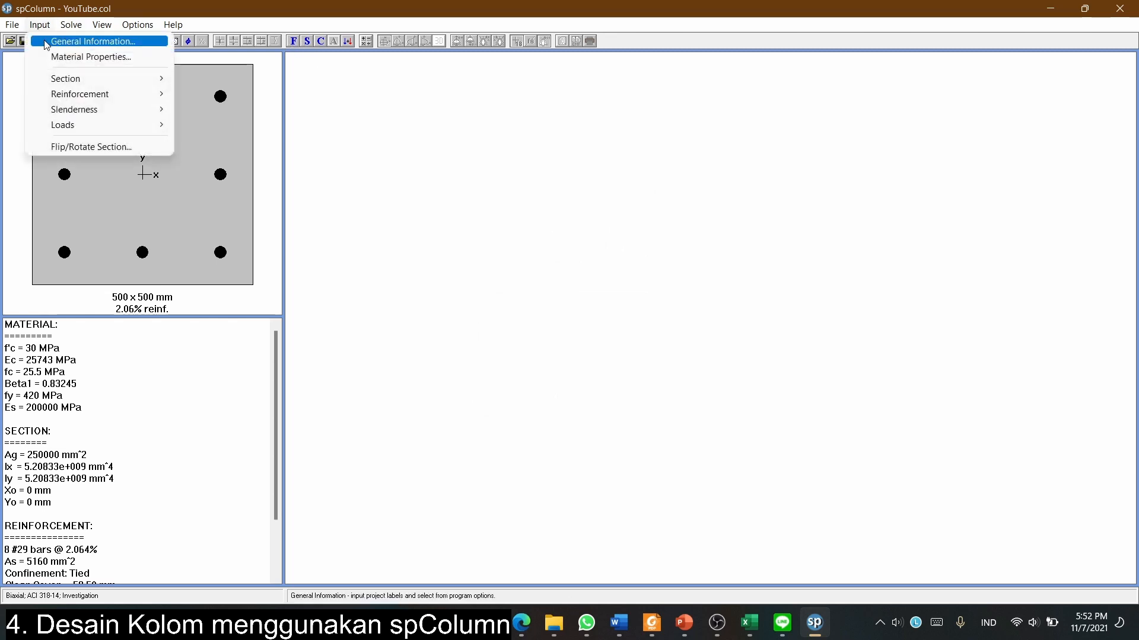
mouse_move(63, 125)
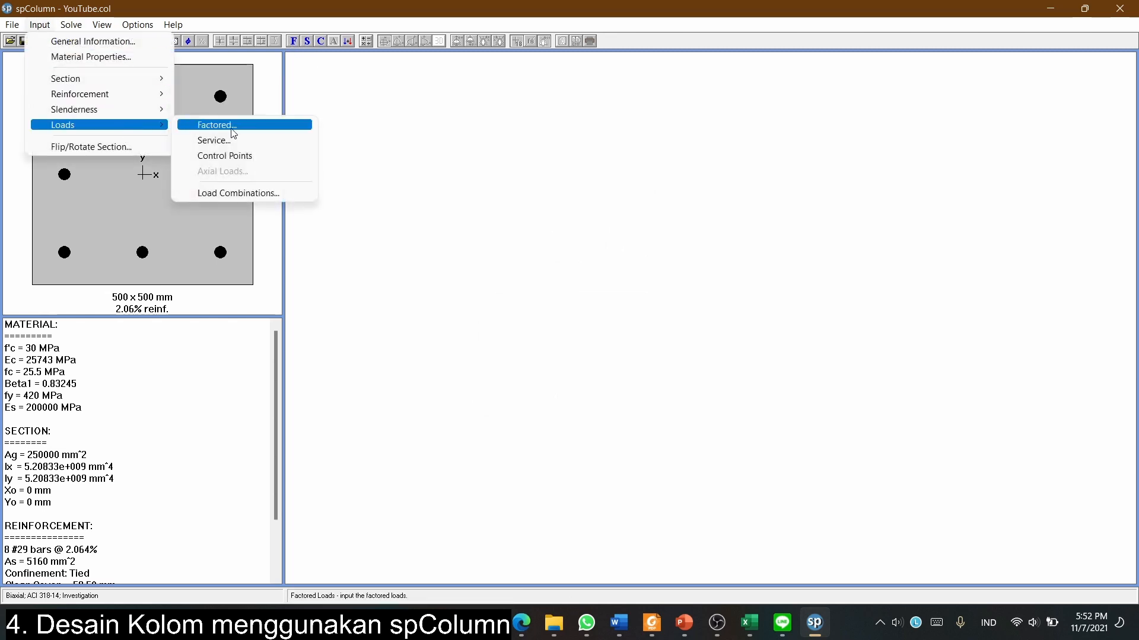
left_click(225, 125)
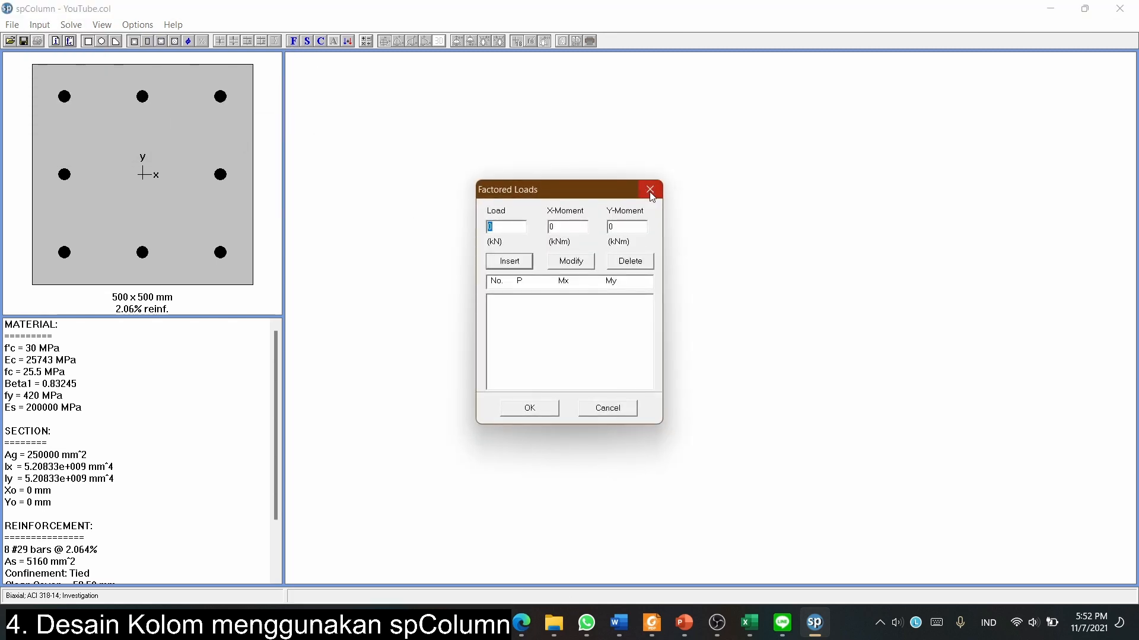
Switch to the Excel workbook and move the loose values in G12:G17 to J4:J9, clear of the Kolom Lt 1 table.
left_click(749, 622)
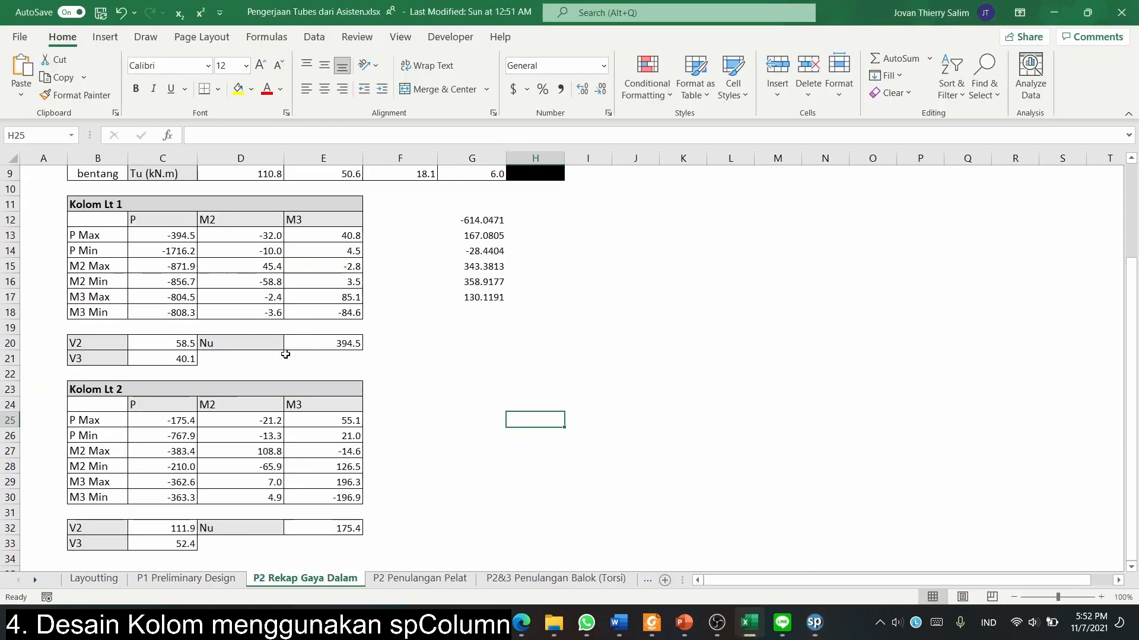
left_click_drag(489, 222, 509, 298)
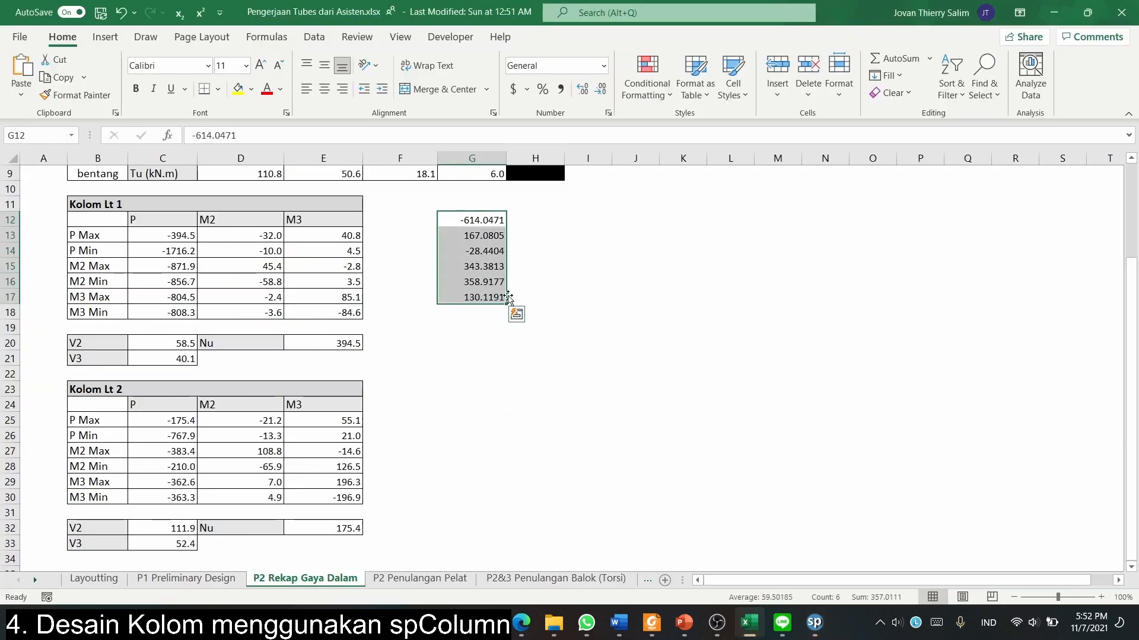
left_click(587, 282)
left_click_drag(489, 221, 483, 298)
left_click_drag(507, 297, 655, 179)
left_click(177, 234)
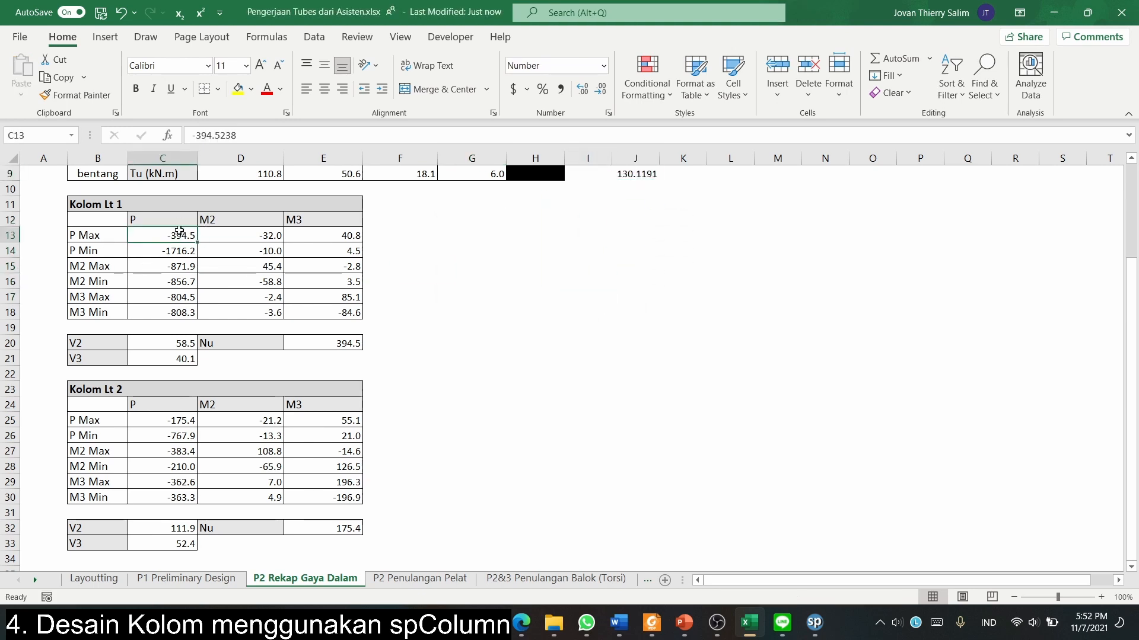
Write the note "Konvensi ETABS dan spColumn itu berbeda" in cell G11.
left_click(446, 221)
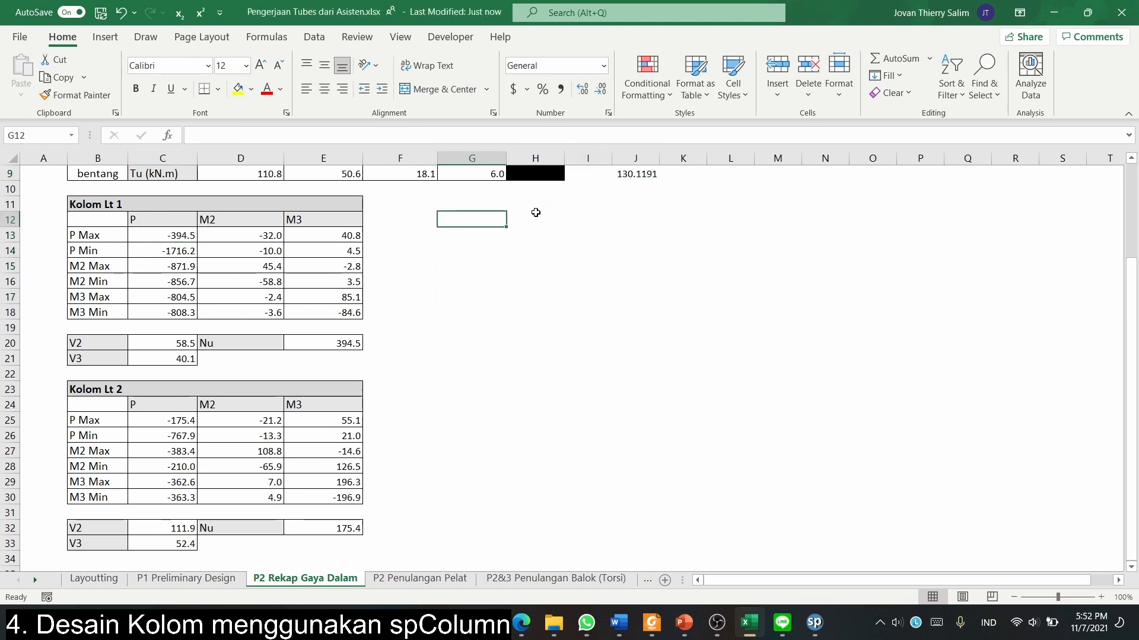
key("Up")
type("Konvensi ")
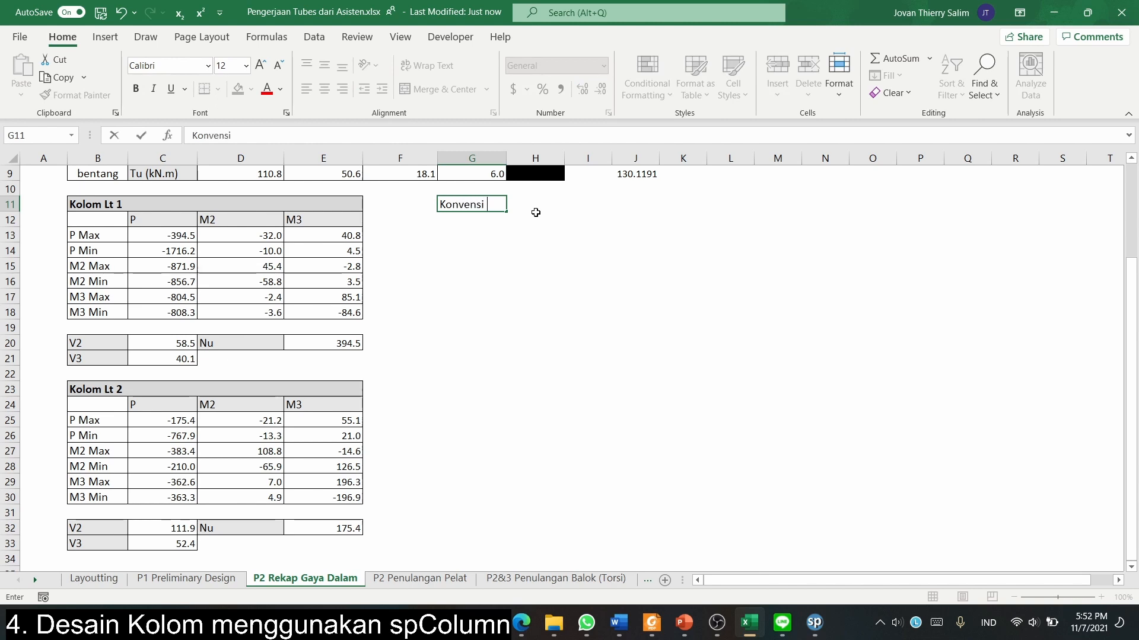
type("S")
key("BackSpace")
type("ETABS dan spC")
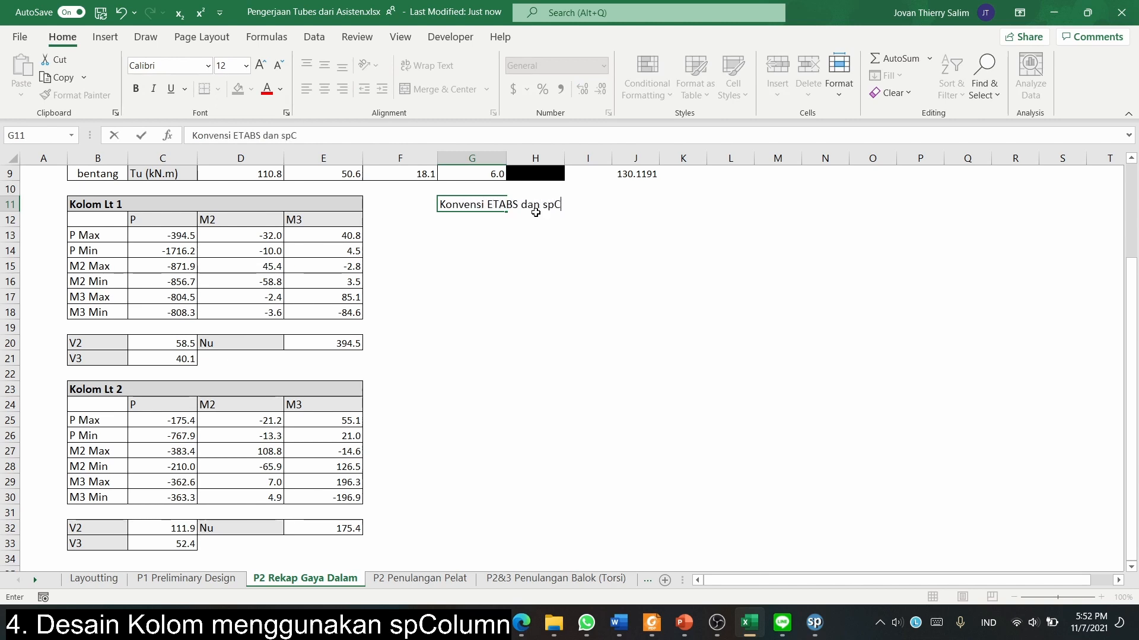
type("olumn itu berbeda")
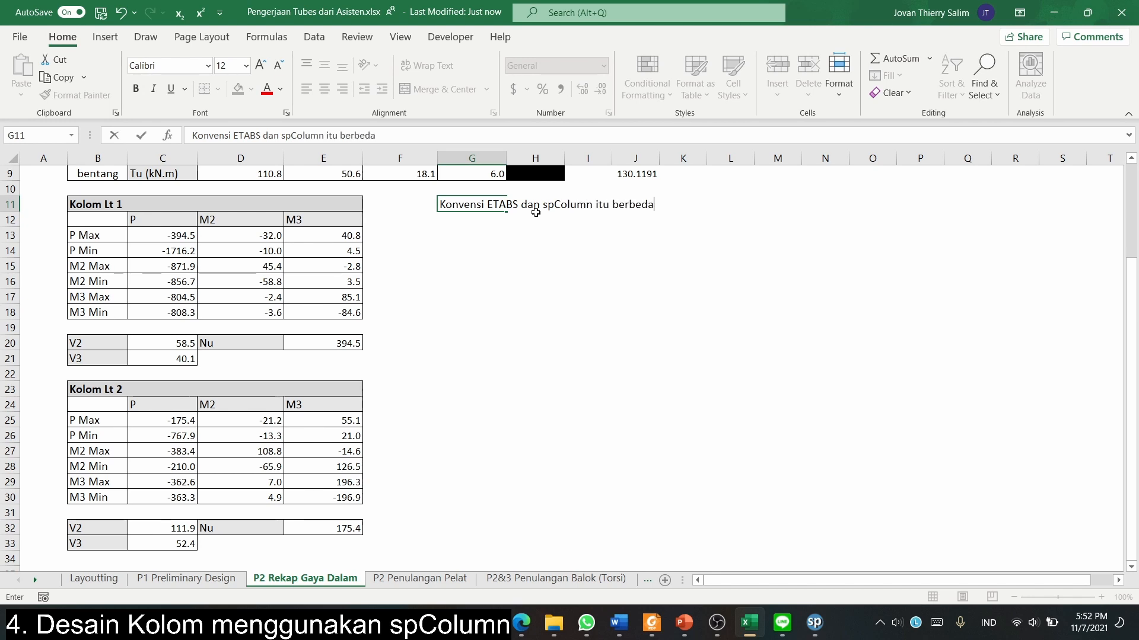
key("Return")
Add the notes "ETABS -> Tarik adalah positif" in G12 and "spColumn -> Tekan adalah positif" in G13.
type("ETABS ->")
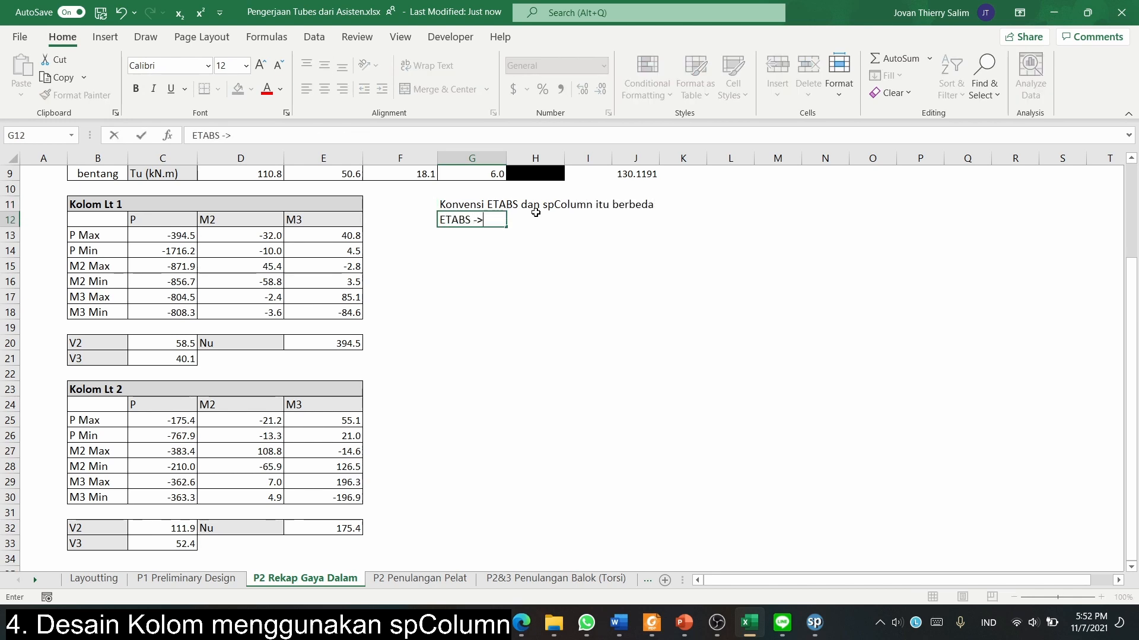
type(" Tarik adalah positif")
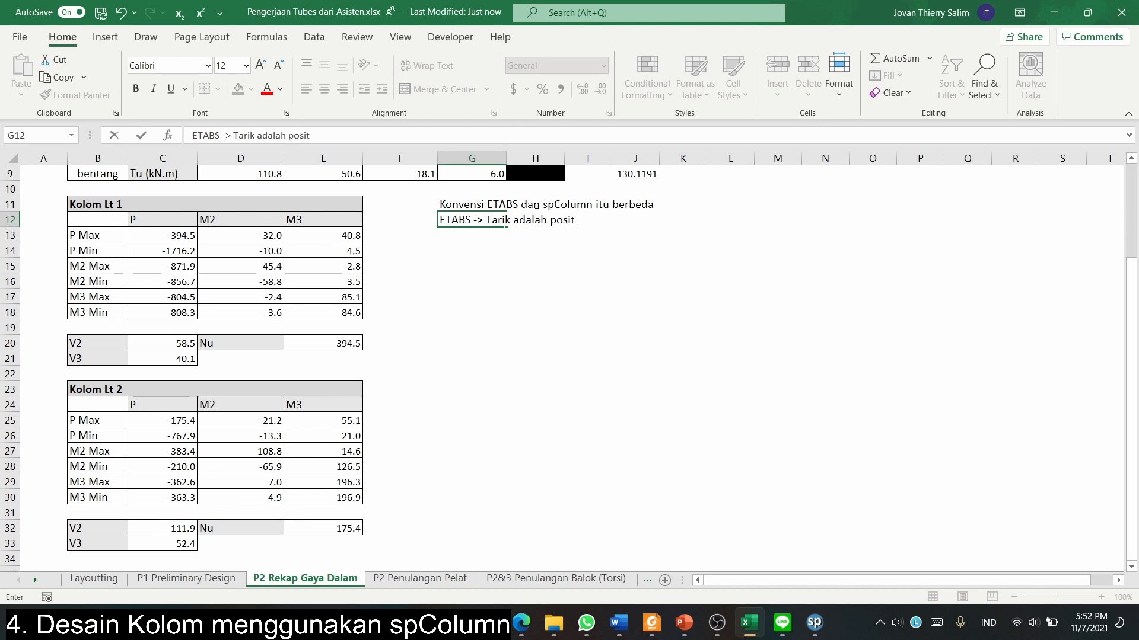
key("Return")
type("spColumn ->T")
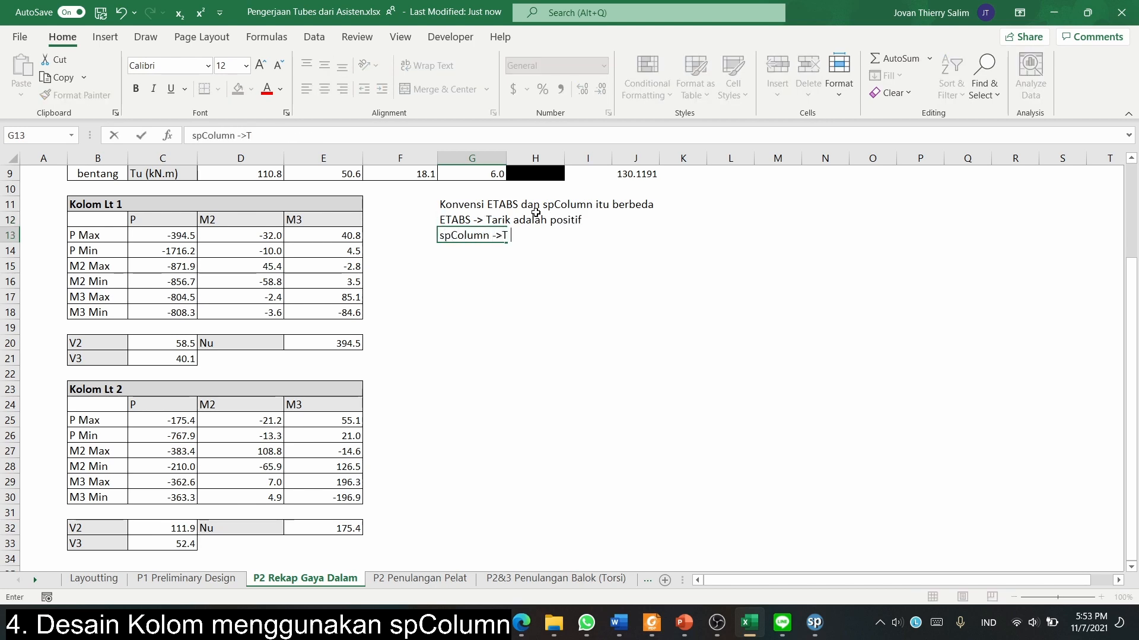
key("BackSpace")
type("Tekan adalah positif")
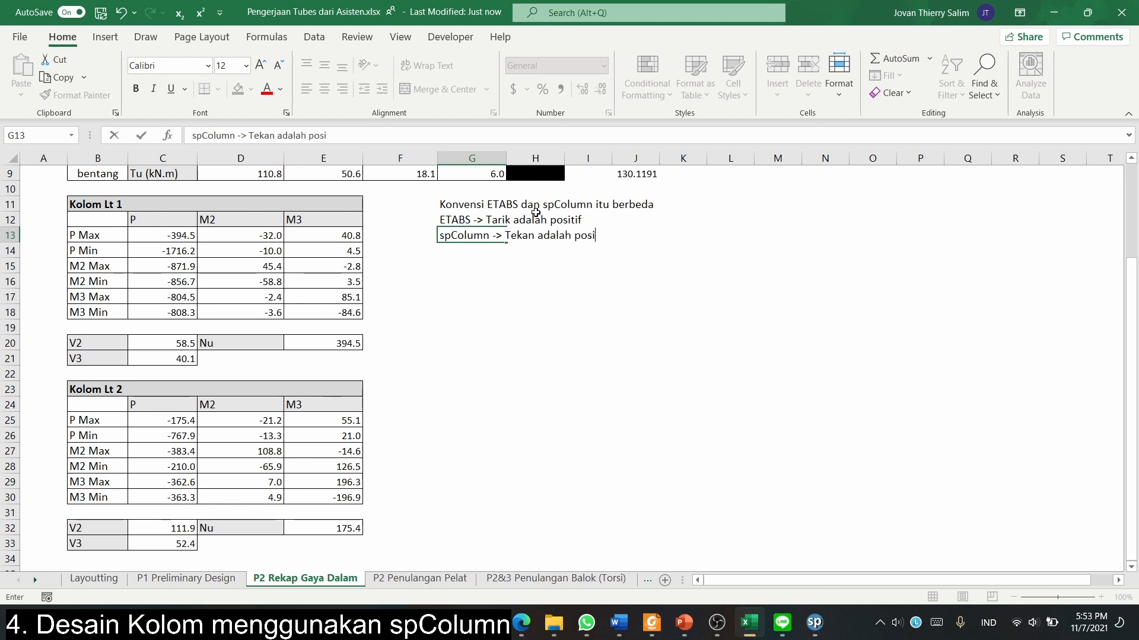
key("Return")
Examine the signs of the P values in the Kolom Lt 1 and Kolom Lt 2 tables.
left_click_drag(169, 257, 173, 312)
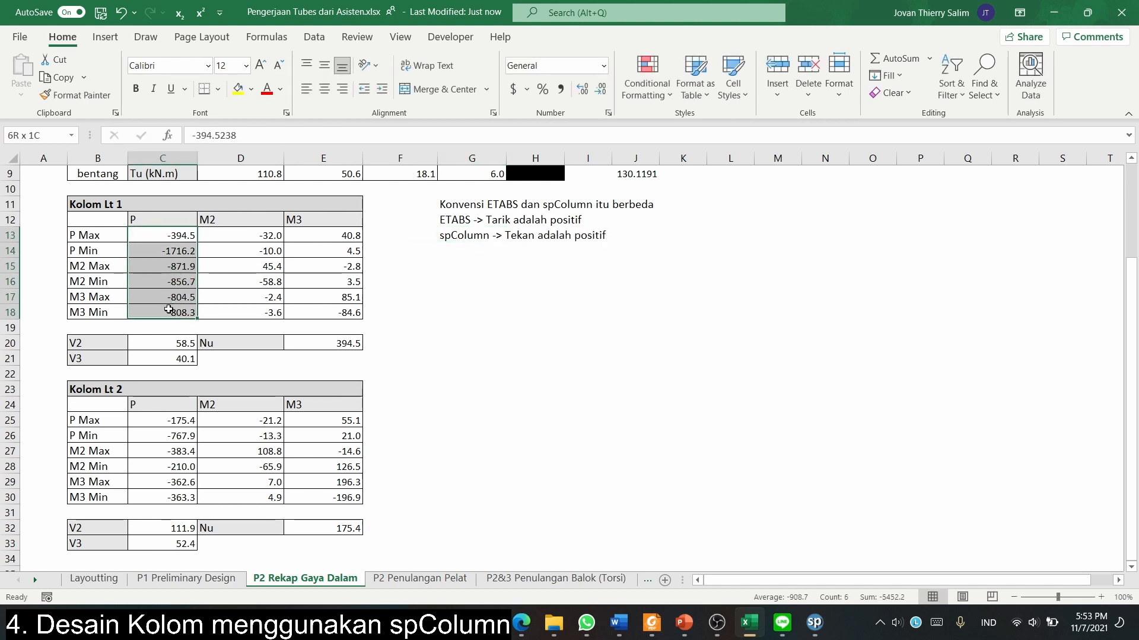
left_click_drag(177, 422, 177, 497, "ctrl")
left_click(415, 421)
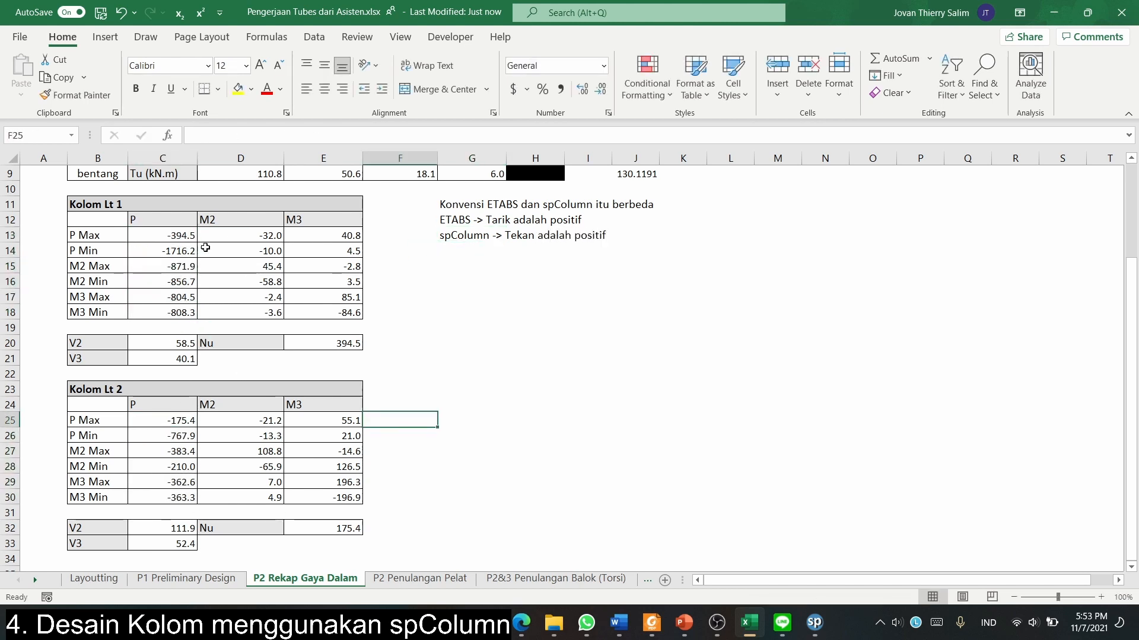
left_click_drag(186, 238, 176, 311)
left_click(534, 342)
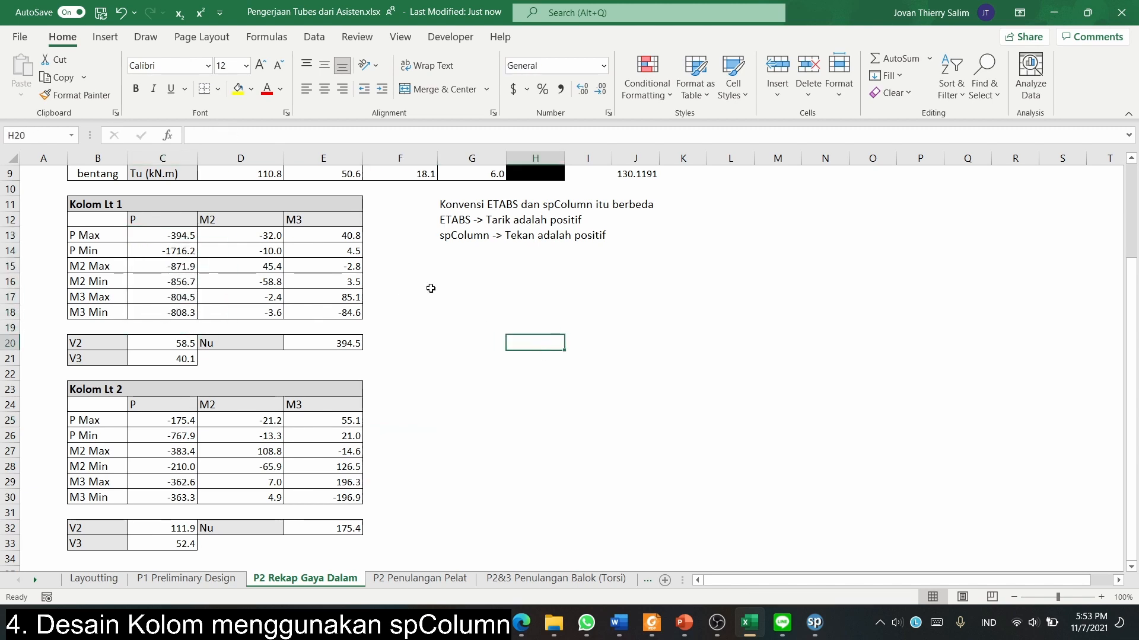
Delete the sign convention notes from G11:G13.
left_click_drag(459, 206, 464, 234)
key("Delete")
left_click(472, 296)
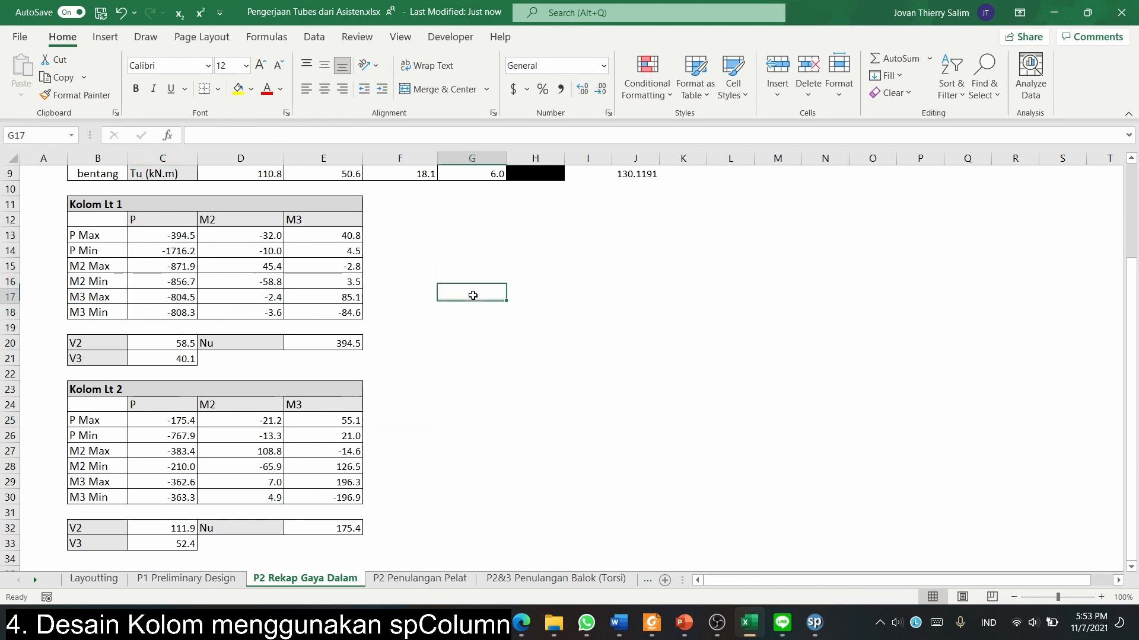
Enter the formula =-C13 in cell G13 to reverse the sign of the Kolom Lt 1 P Max axial load.
left_click(475, 250)
left_click(475, 235)
type("=")
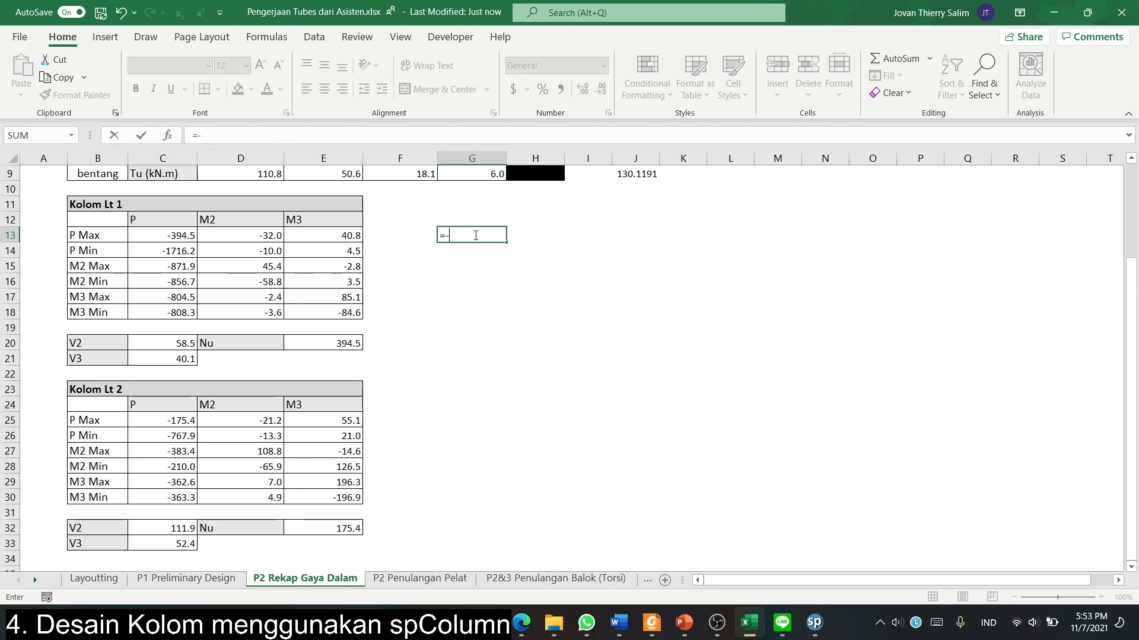
type("-")
left_click(137, 235)
type(".")
key("Return")
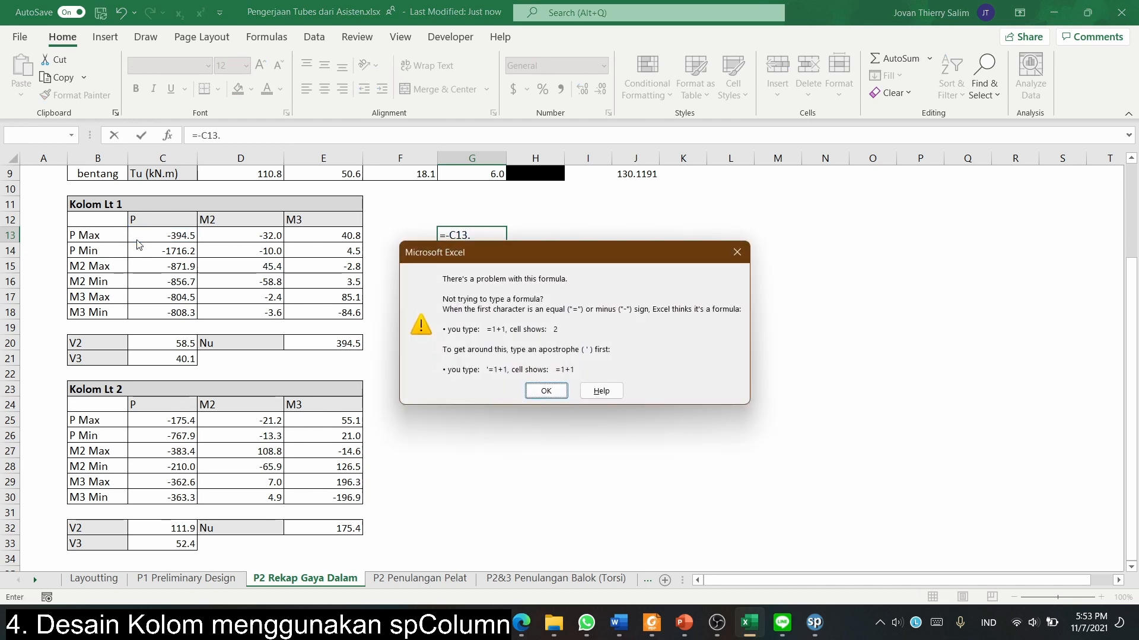
key("Return")
key("BackSpace")
key("Return")
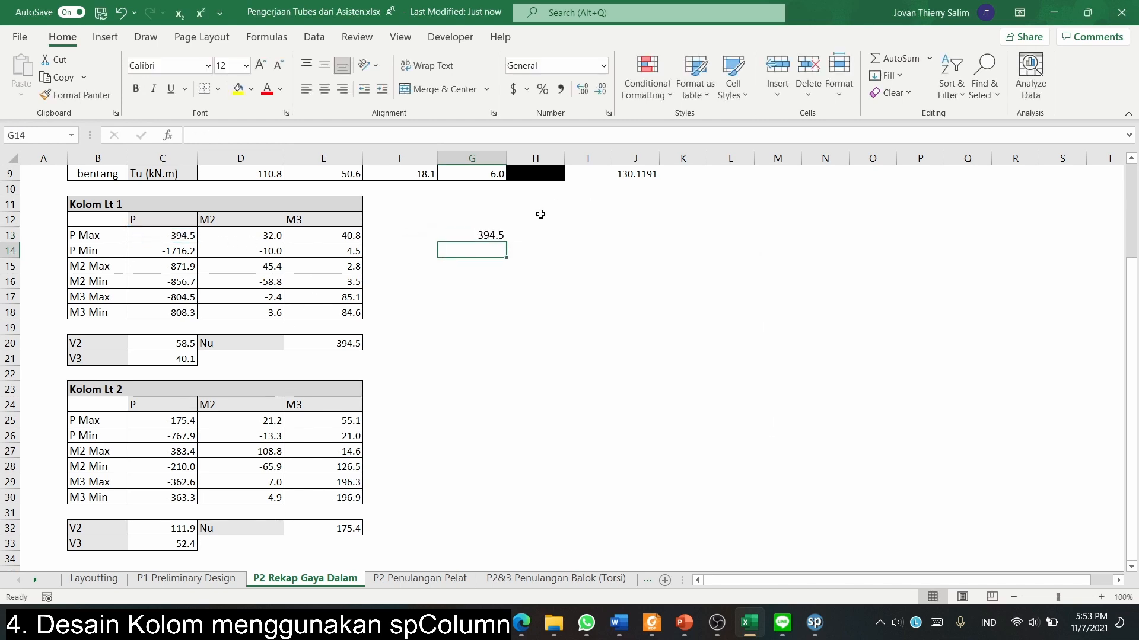
Fill the reversed axial load formula down from G13 to G18.
key("Up")
left_click_drag(507, 243, 501, 312)
left_click(575, 290)
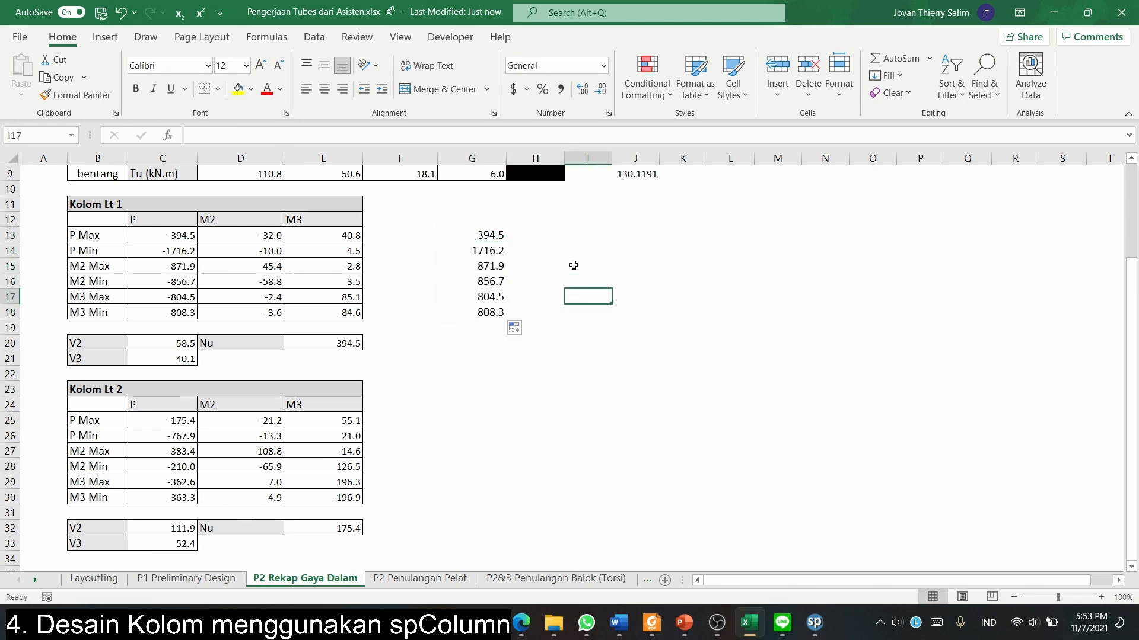
Enter =D13 in cell H13 and fill it across H13:I18 to bring in the Kolom Lt 1 M2 and M3 moments.
left_click(547, 233)
type("=")
left_click(240, 235)
key("Return")
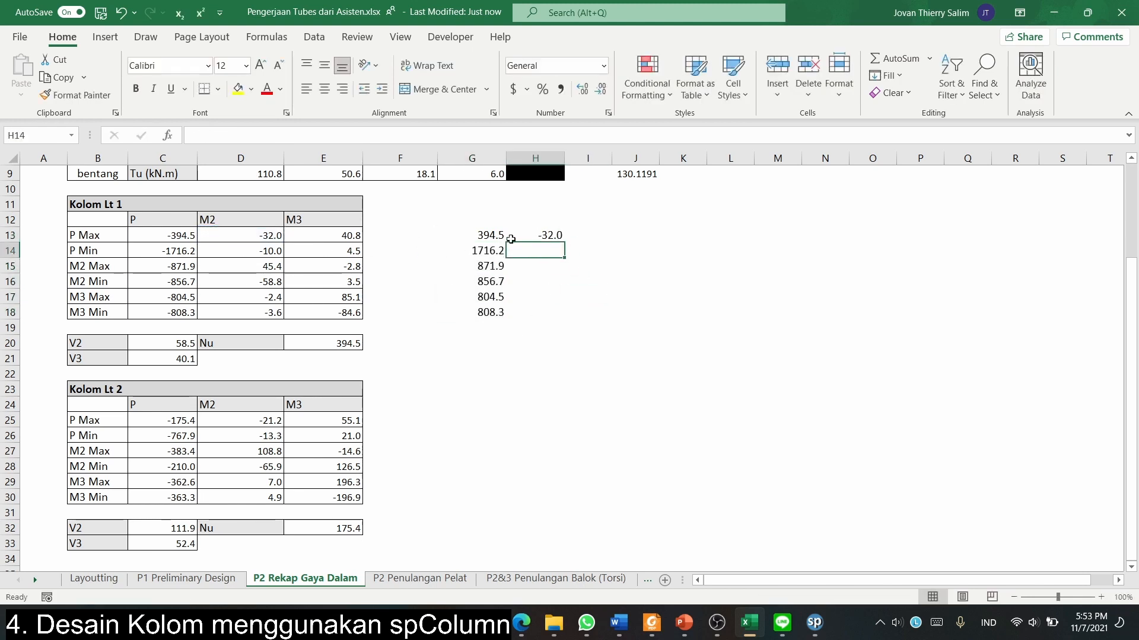
key("Up")
left_click_drag(564, 242, 615, 320)
left_click(771, 310)
left_click(567, 282)
left_click_drag(540, 233, 549, 256)
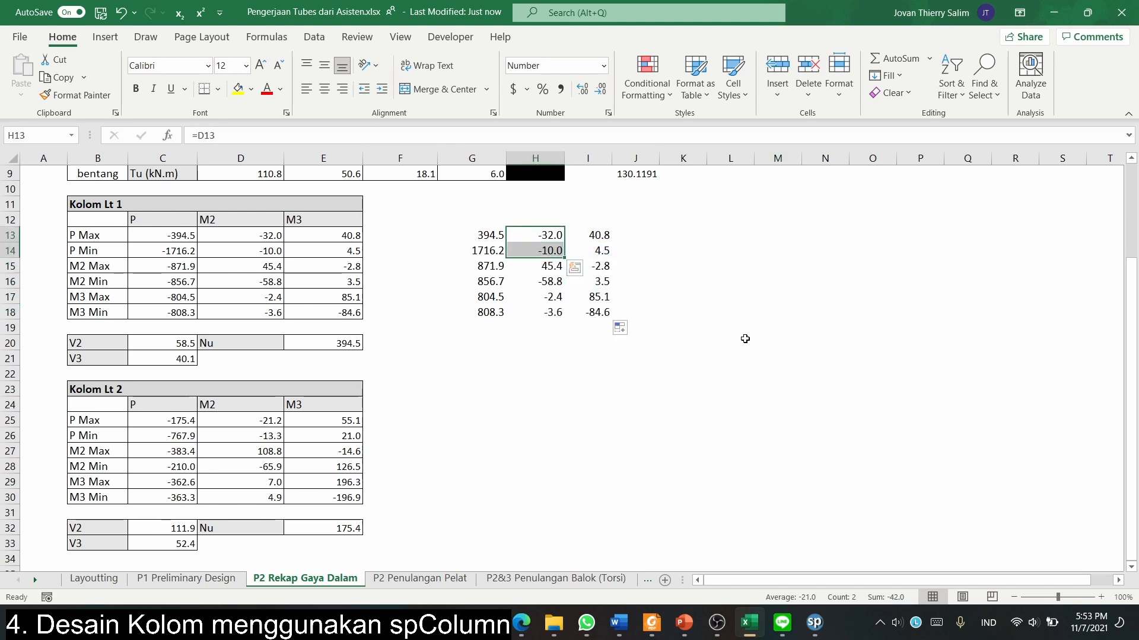
left_click(733, 312)
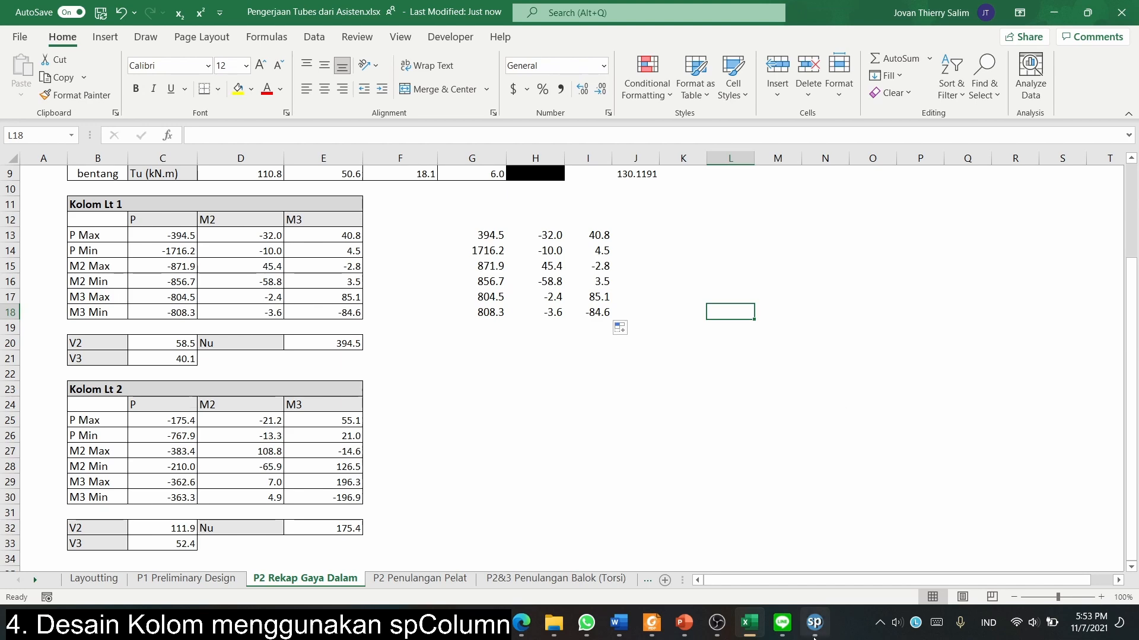
Arrange the Excel workbook side by side with the spColumn Factored Loads dialog.
left_click(814, 623)
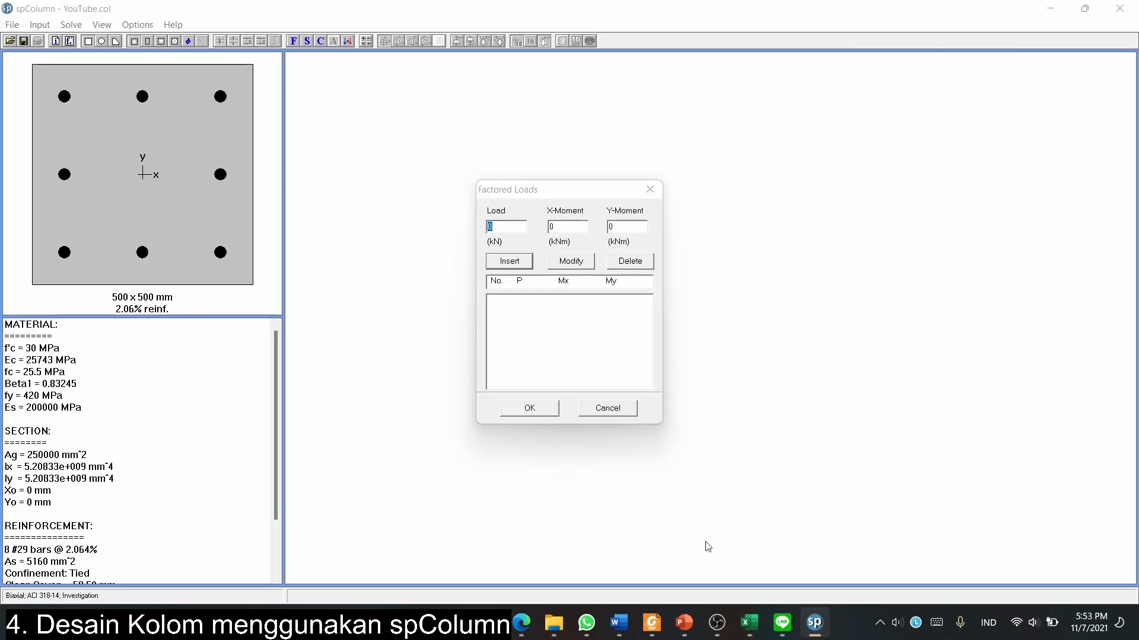
left_click(749, 623)
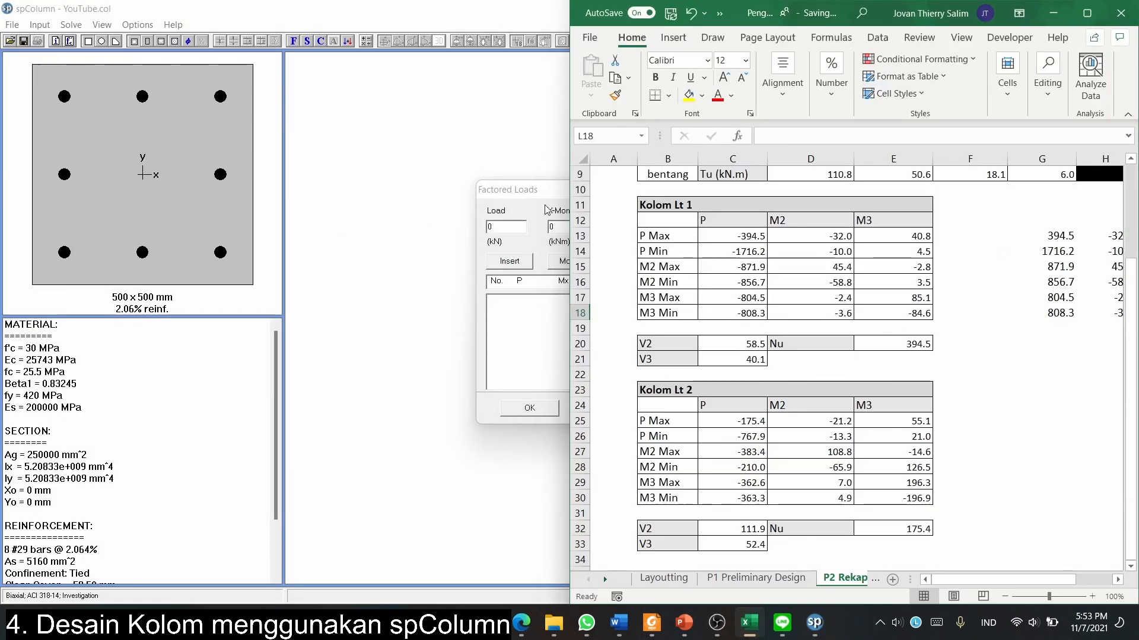
Insert the P Max factored load from the Excel table: load 394.5 kN, X-moment -32 kNm, Y-moment 40.8 kNm.
left_click(749, 622)
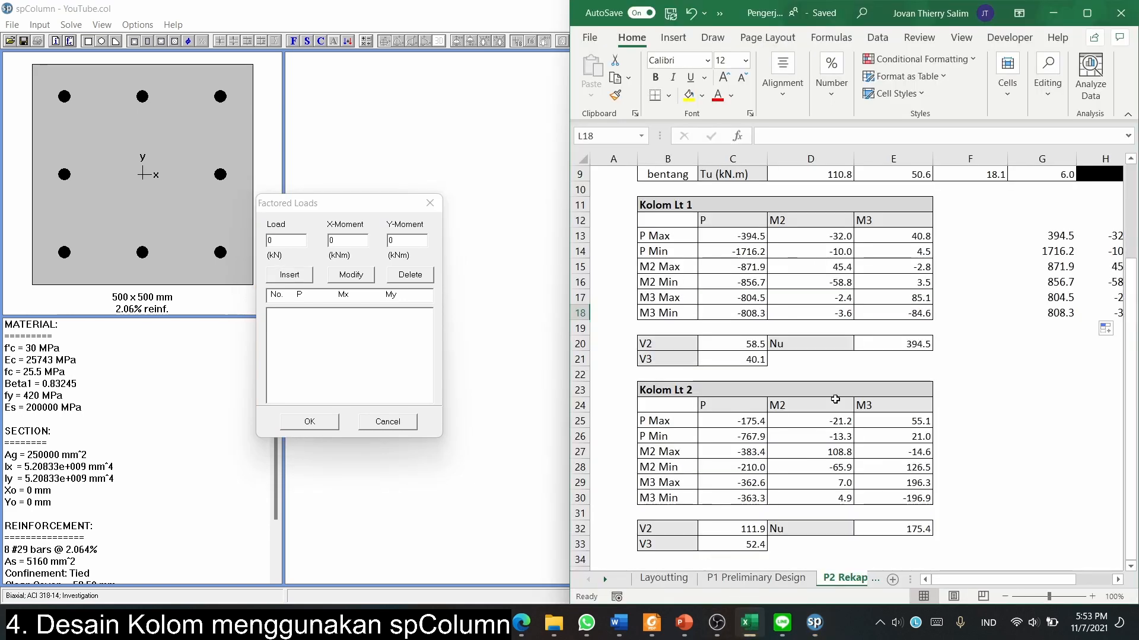
left_click_drag(1029, 579, 1042, 577)
left_click(274, 245)
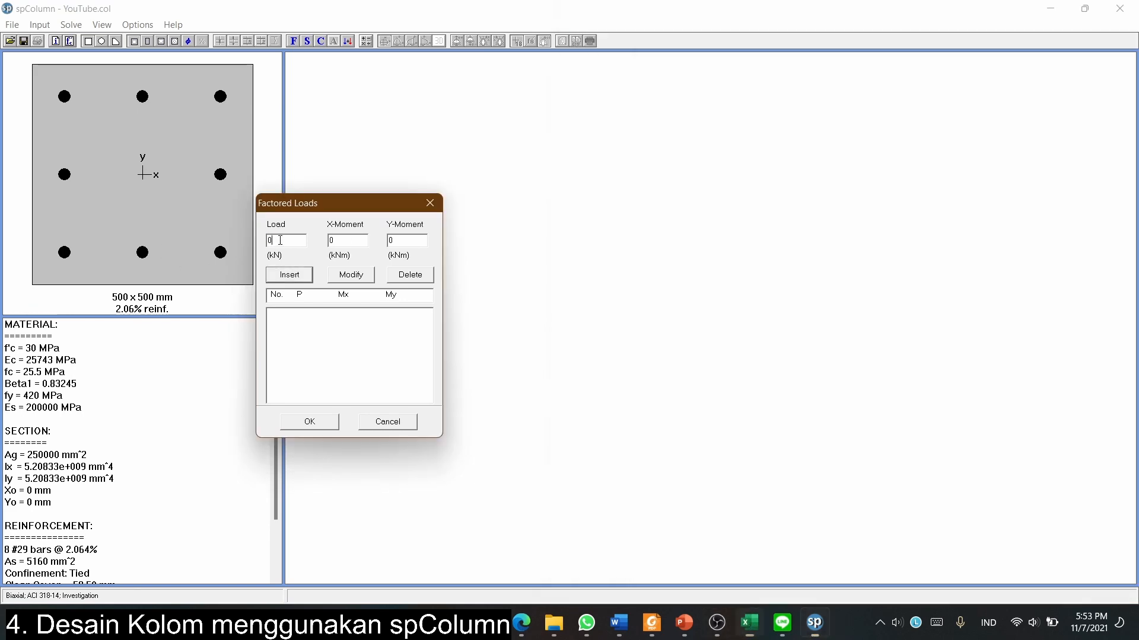
key("alt+Tab")
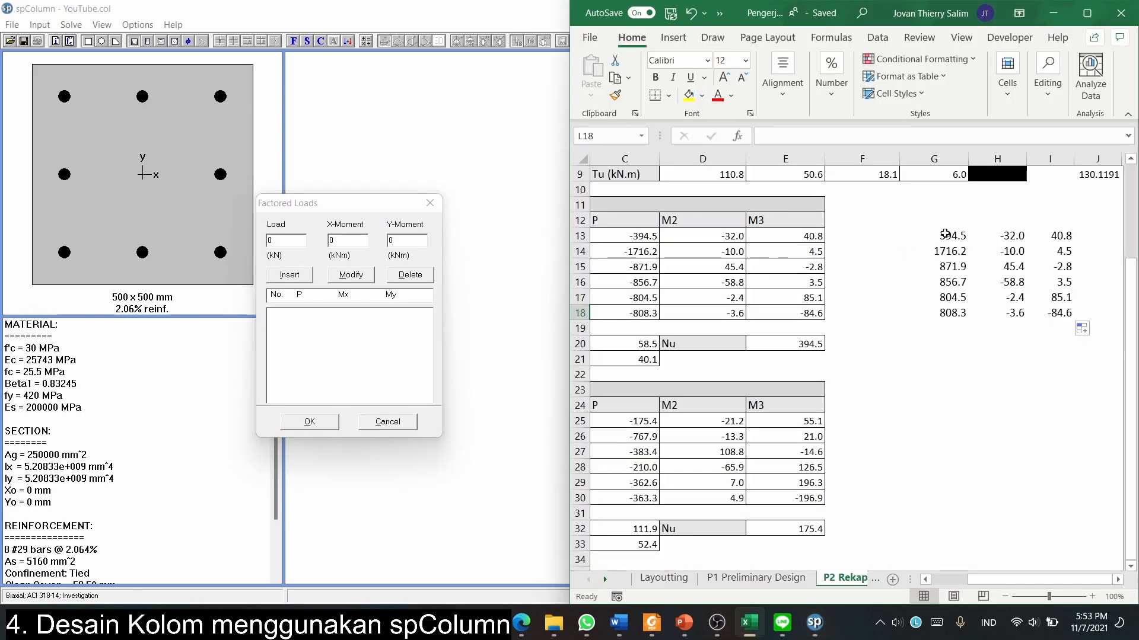
key("alt+Tab")
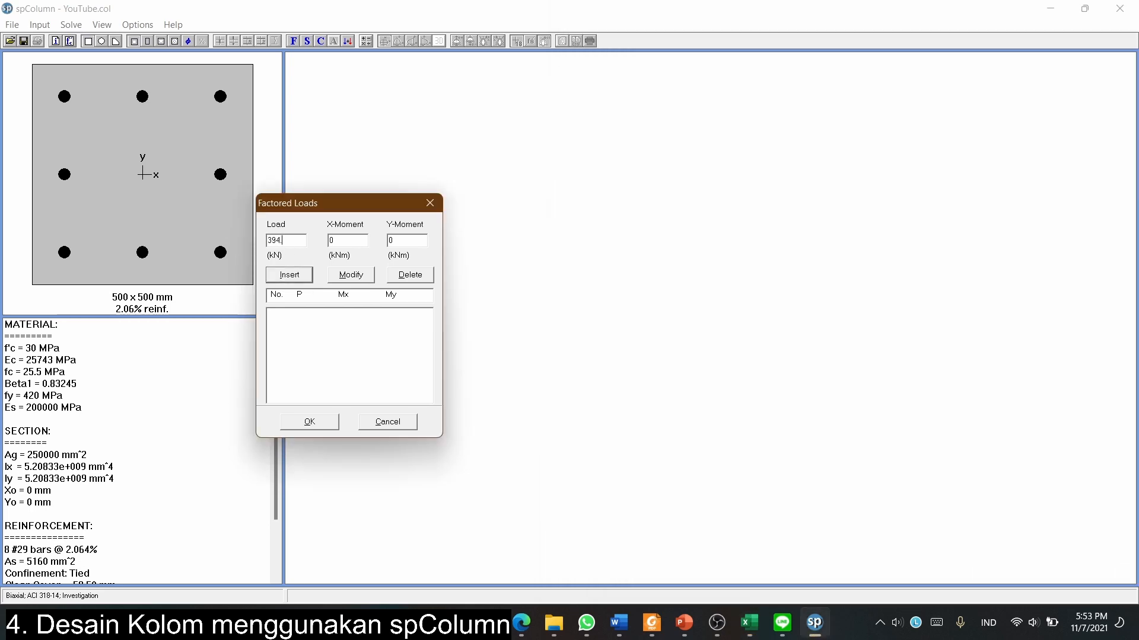
key("alt+Tab")
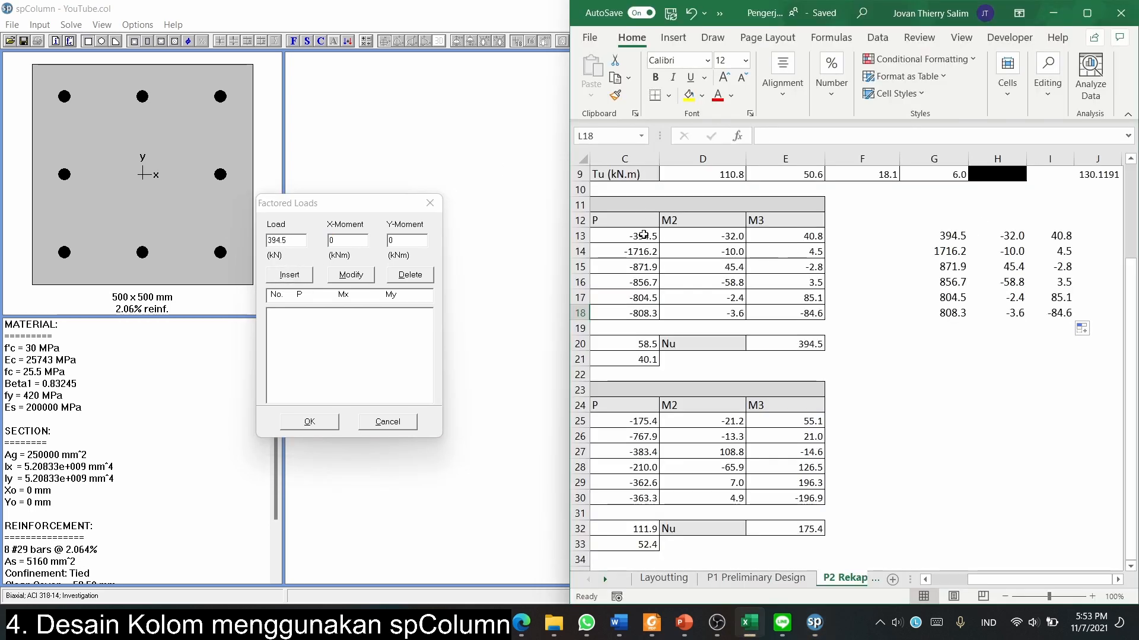
key("alt+Tab")
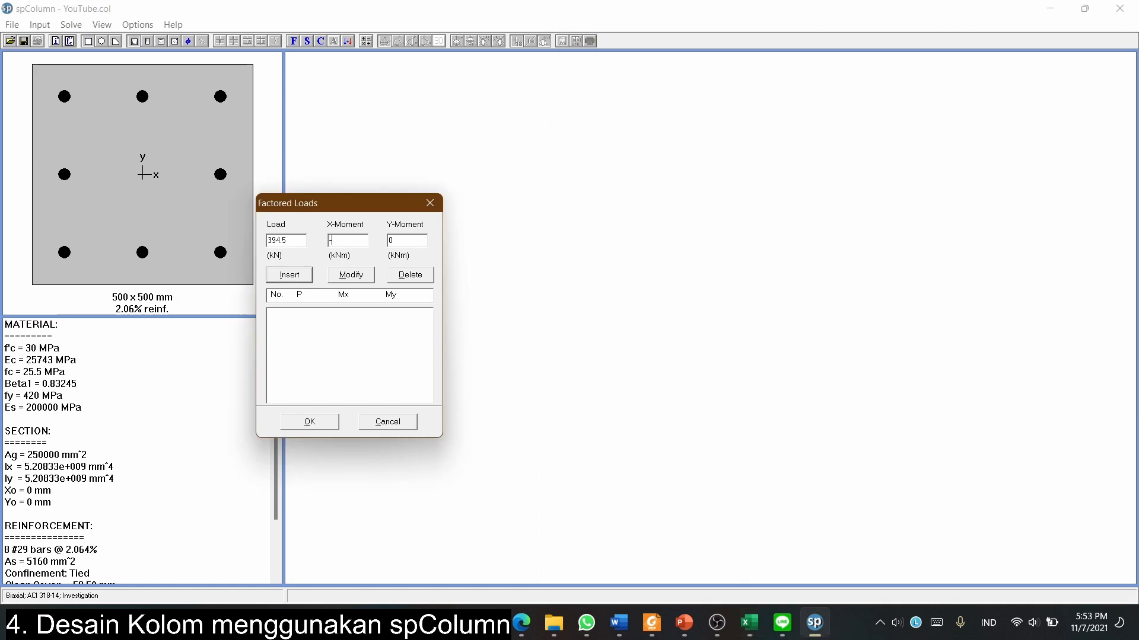
key("alt+Tab")
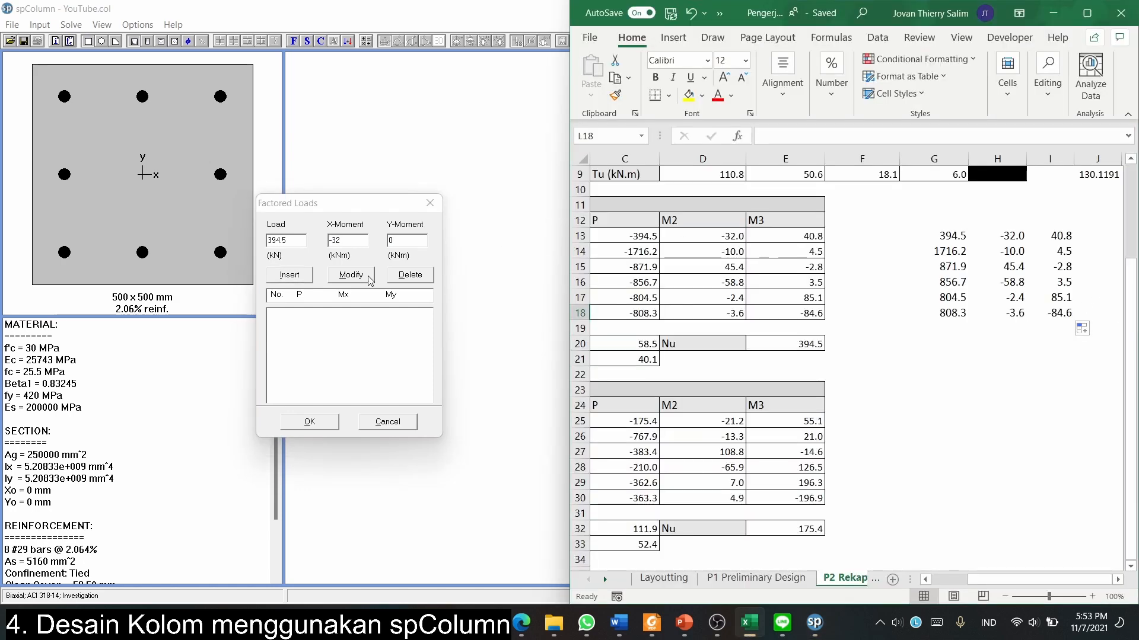
key("alt+Tab")
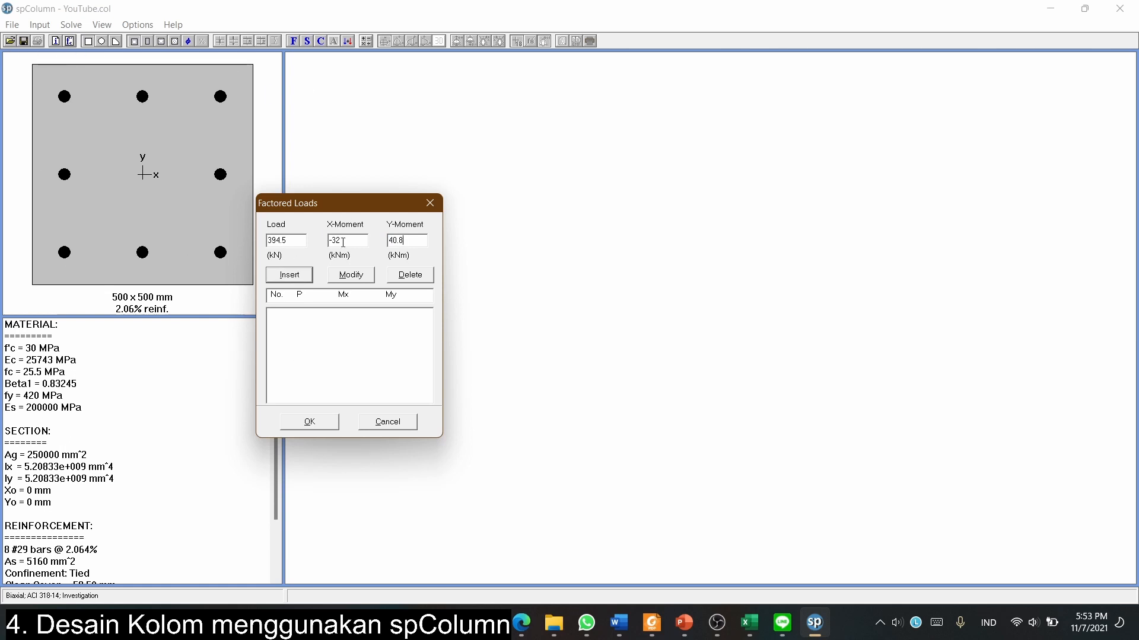
key("Tab")
left_click(306, 275)
Insert the P Min factored load from Excel row 14: load 1716.2 kN, X-moment -10 kNm, Y-moment 4.5 kNm.
key("alt+Tab")
left_click(952, 251)
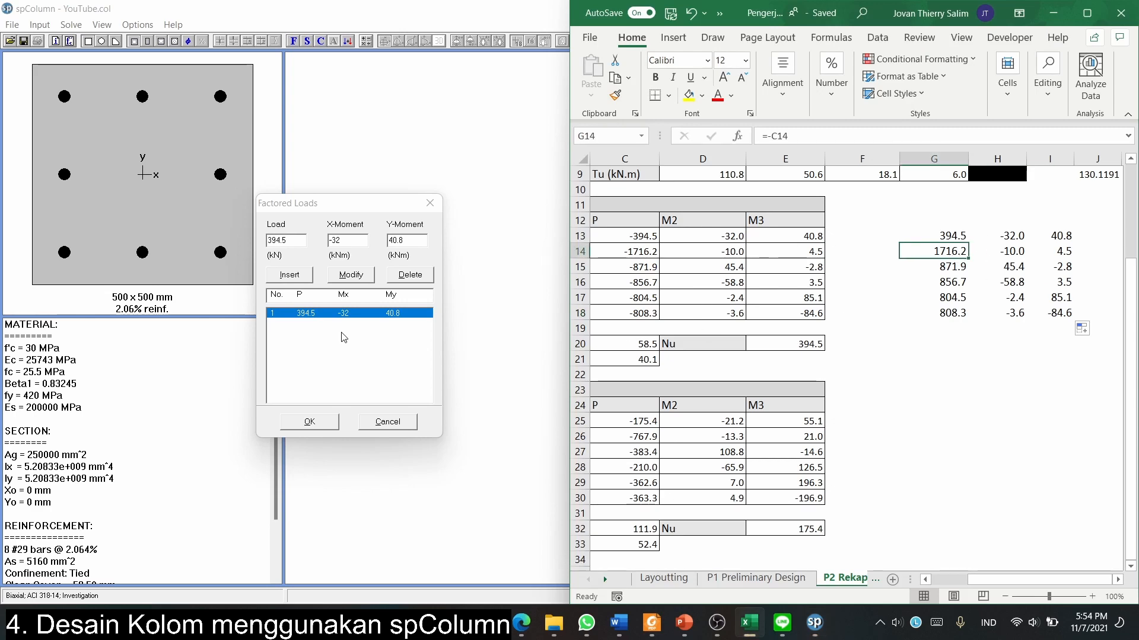
key("alt+Tab")
type("1")
key("alt+Tab")
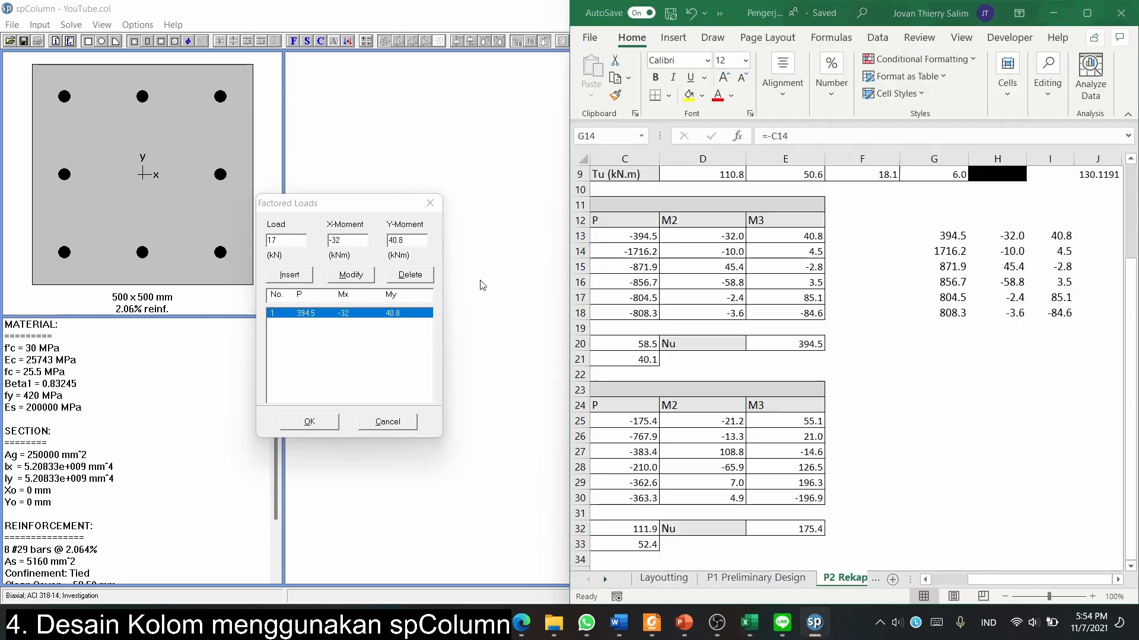
key("alt+Tab")
type("7")
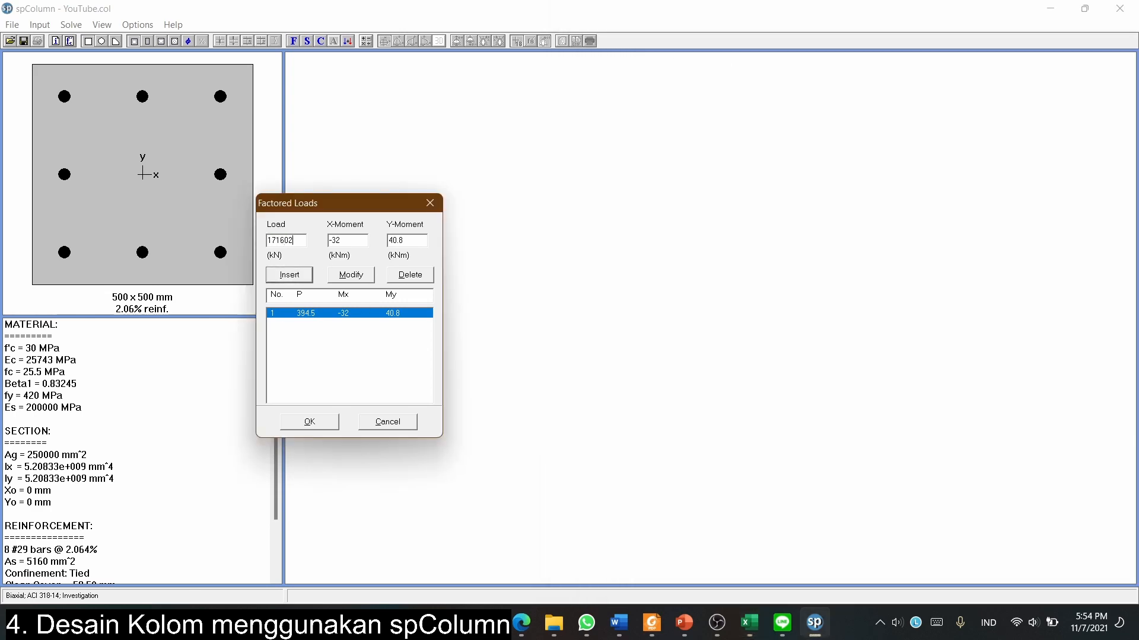
key("alt+Tab")
key("alt+Tab")
type("-10")
key("alt+Tab")
key("alt+Tab")
type("4")
key("Return")
Insert the M2 Max factored load from Excel row 15: load 871.9 kN, X-moment 45.4 kNm, Y-moment -2.8 kNm.
key("alt+Tab")
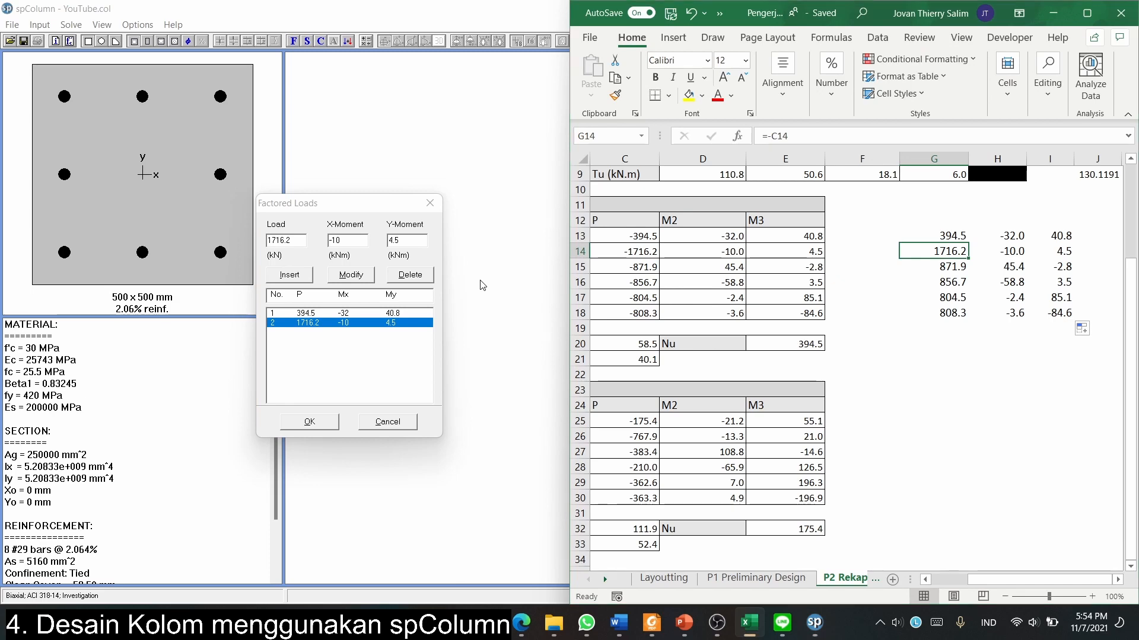
key("alt+Tab")
type("871.9")
key("Tab")
key("alt+Tab")
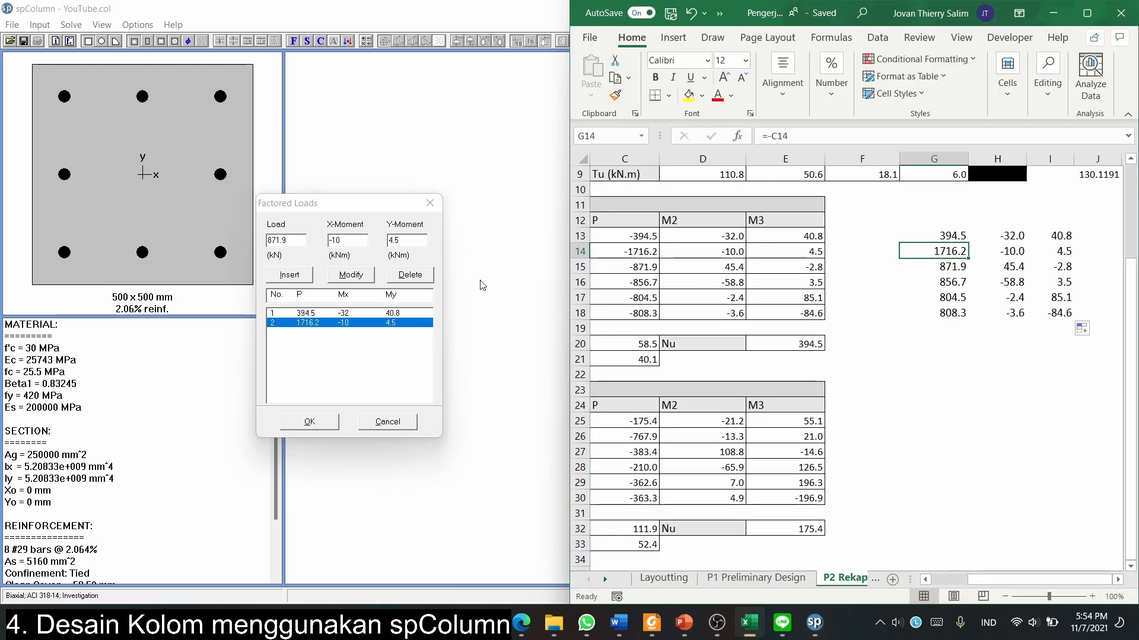
key("alt+Tab")
type("4")
key("alt+Tab")
key("alt+Tab")
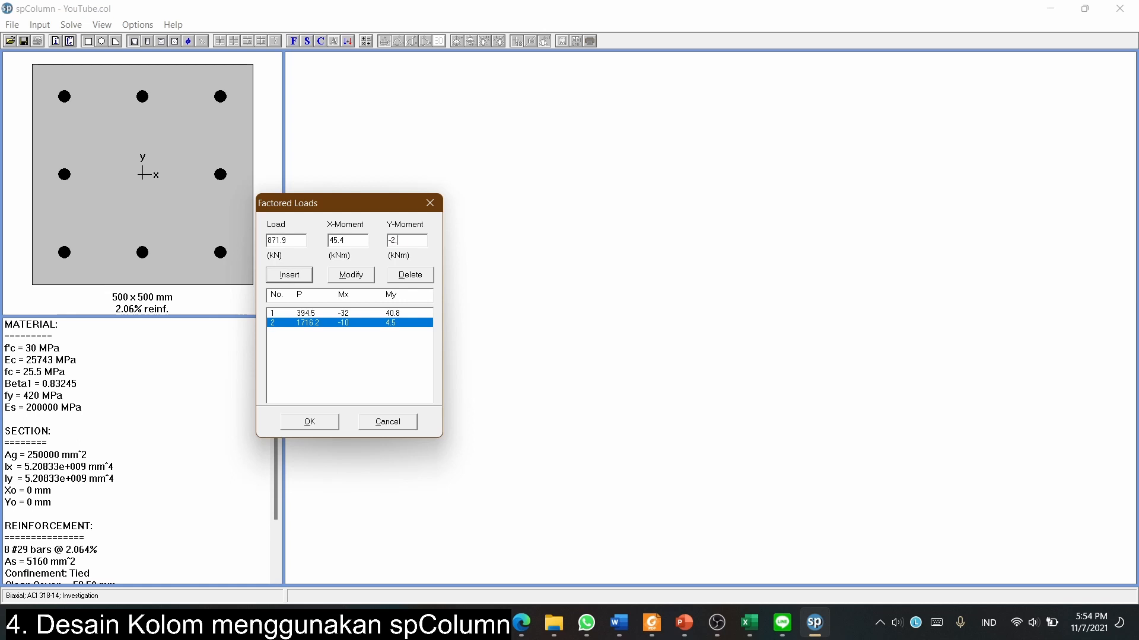
key("Return")
Insert the M2 Min factored load from Excel row 16: load 856.7 kN, X-moment -58.8 kNm, Y-moment 3.5 kNm.
key("alt+Tab")
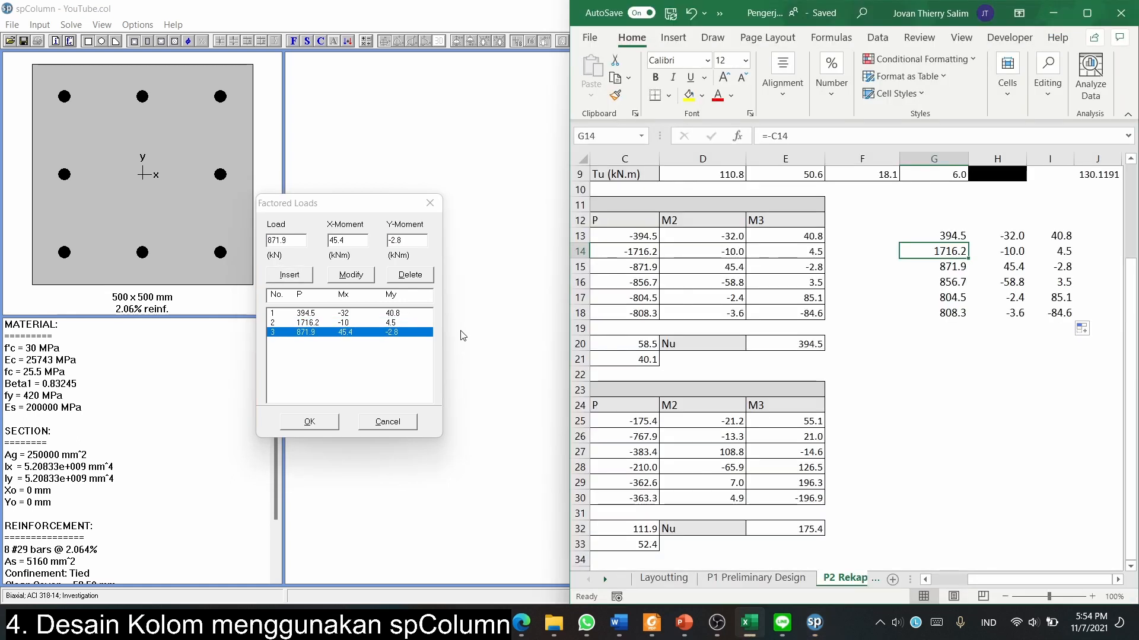
key("alt+Tab")
type("86")
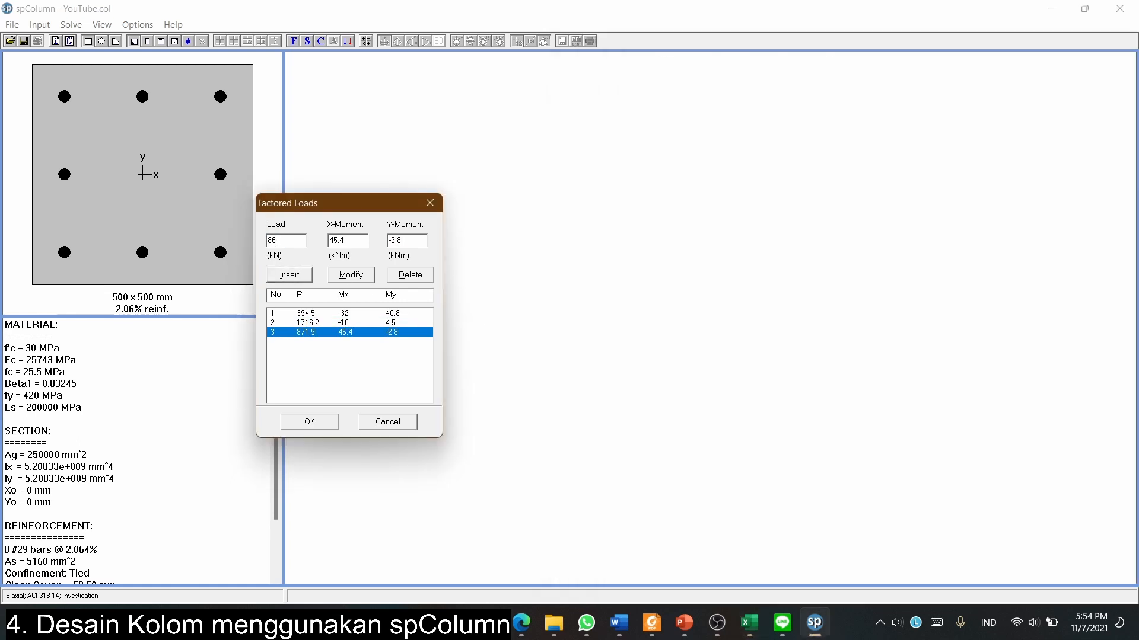
key("alt+Tab")
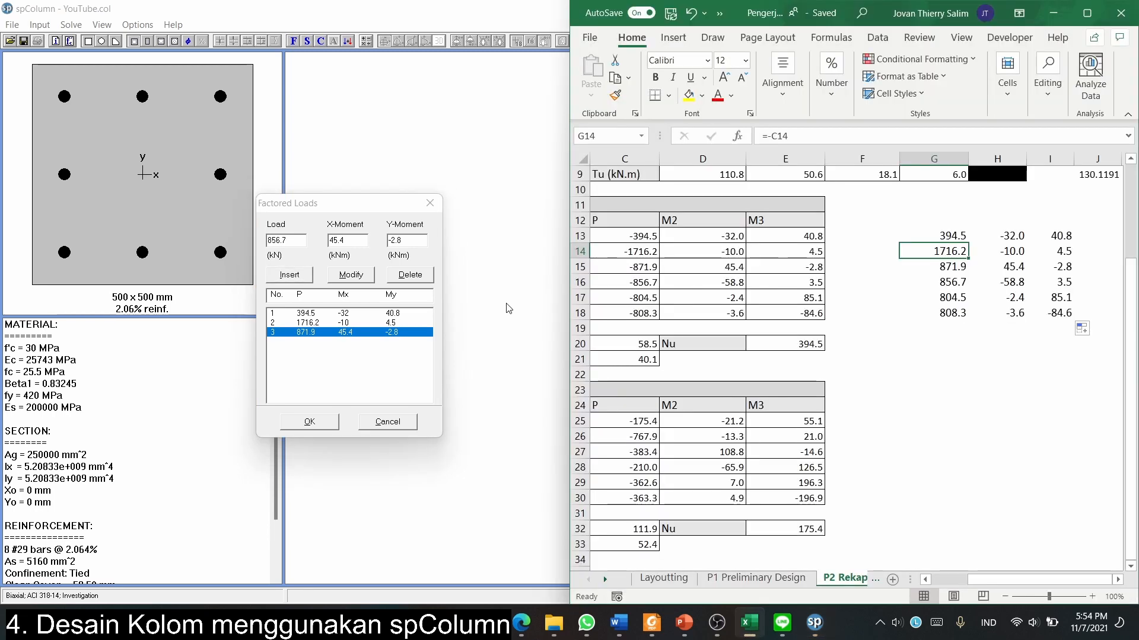
key("alt+Tab")
key("Tab")
type("-58.8")
key("Tab")
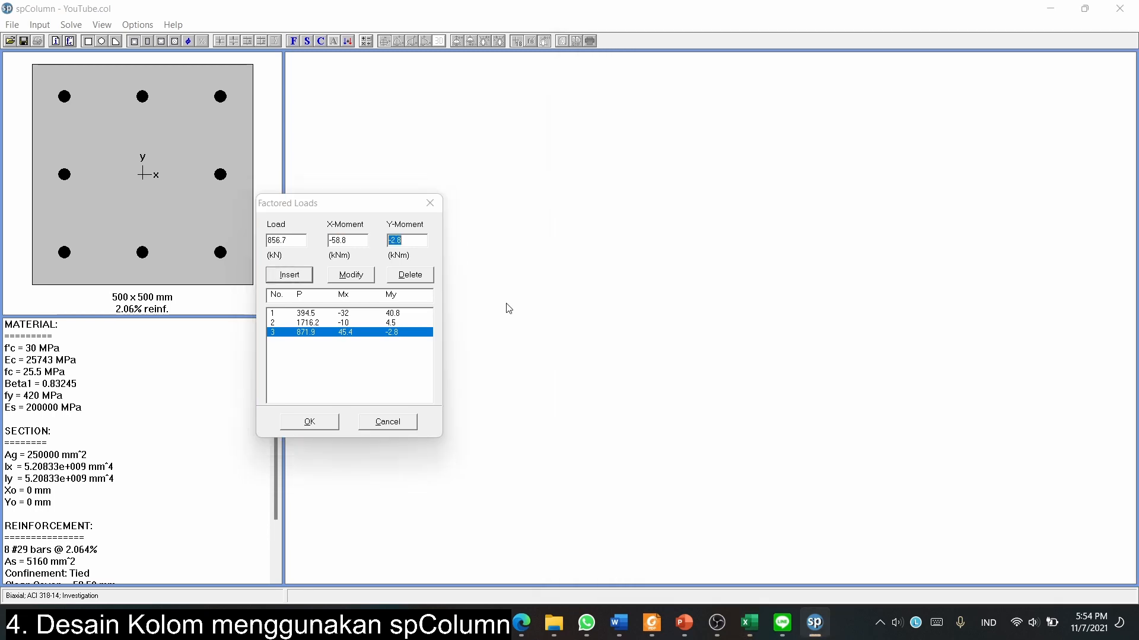
key("alt+Tab")
key("alt+Tab")
type("3.5")
key("Return")
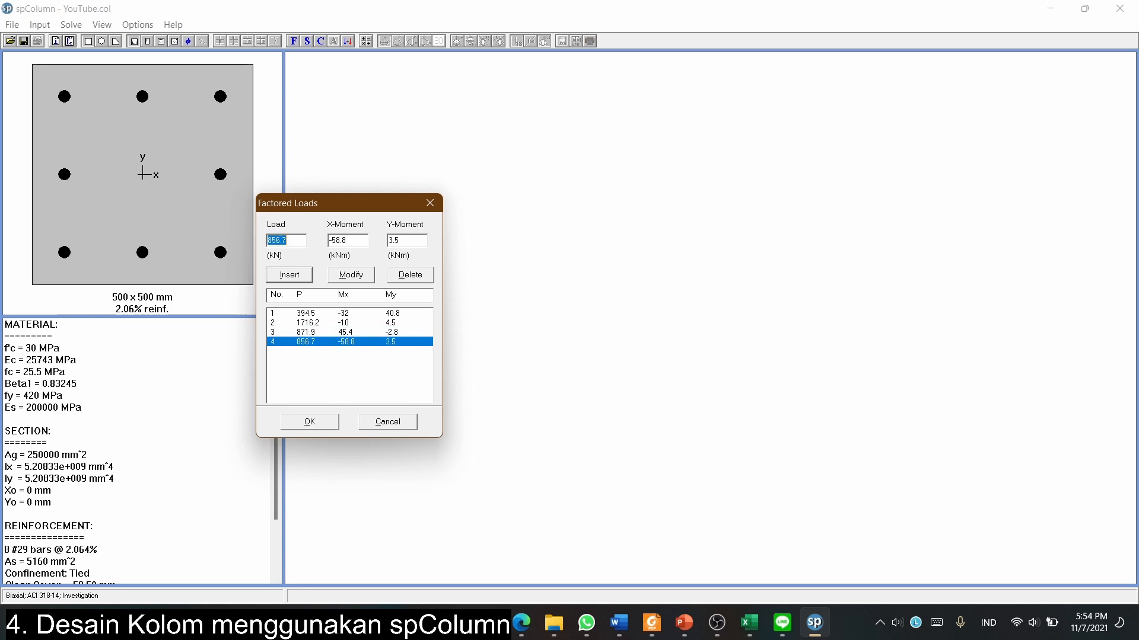
Insert the M3 Max factored load from Excel row 17: load 804.5 kN, X-moment -2.4 kNm, Y-moment 85.1 kNm.
key("alt+Tab")
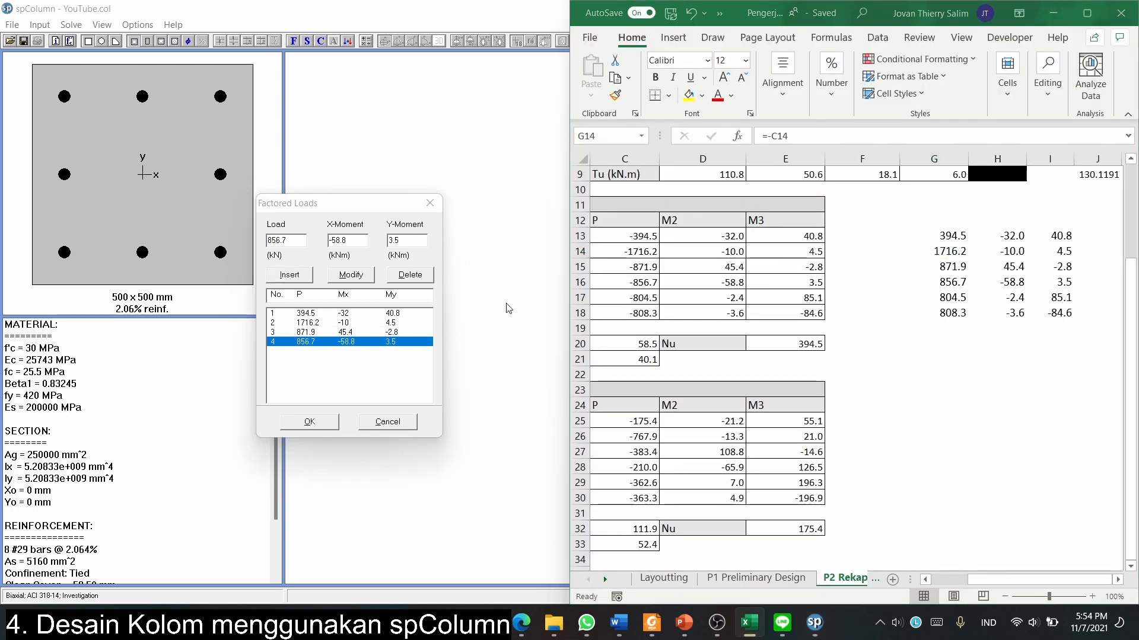
key("alt+Tab")
type("804.5")
key("Tab")
key("alt+Tab")
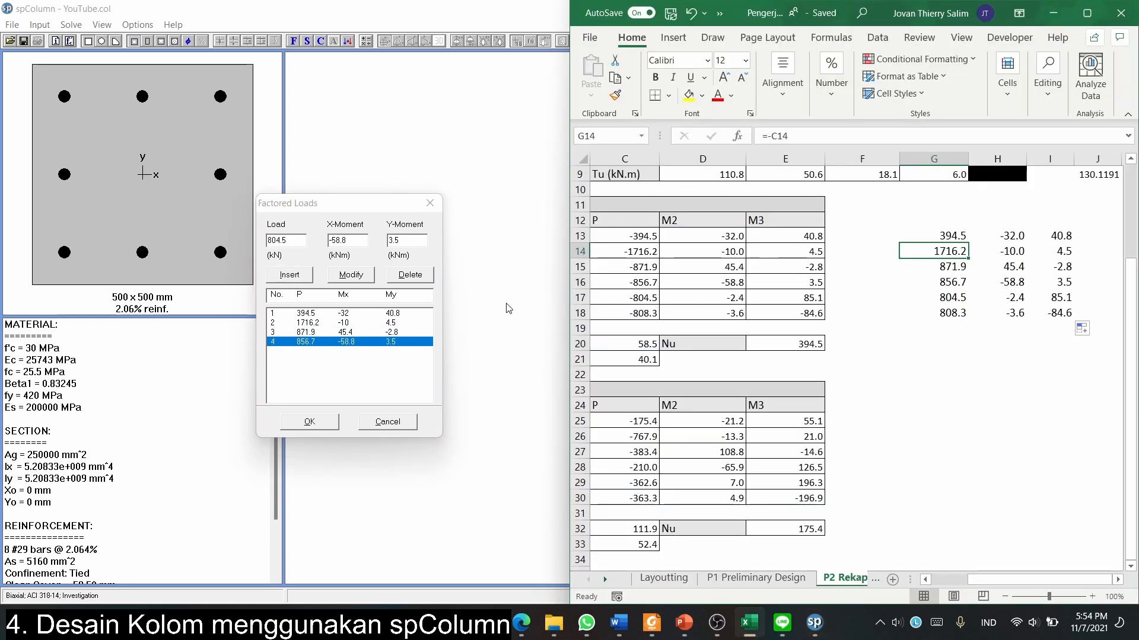
key("alt+Tab")
type("-2.4")
key("Tab")
key("alt+Tab")
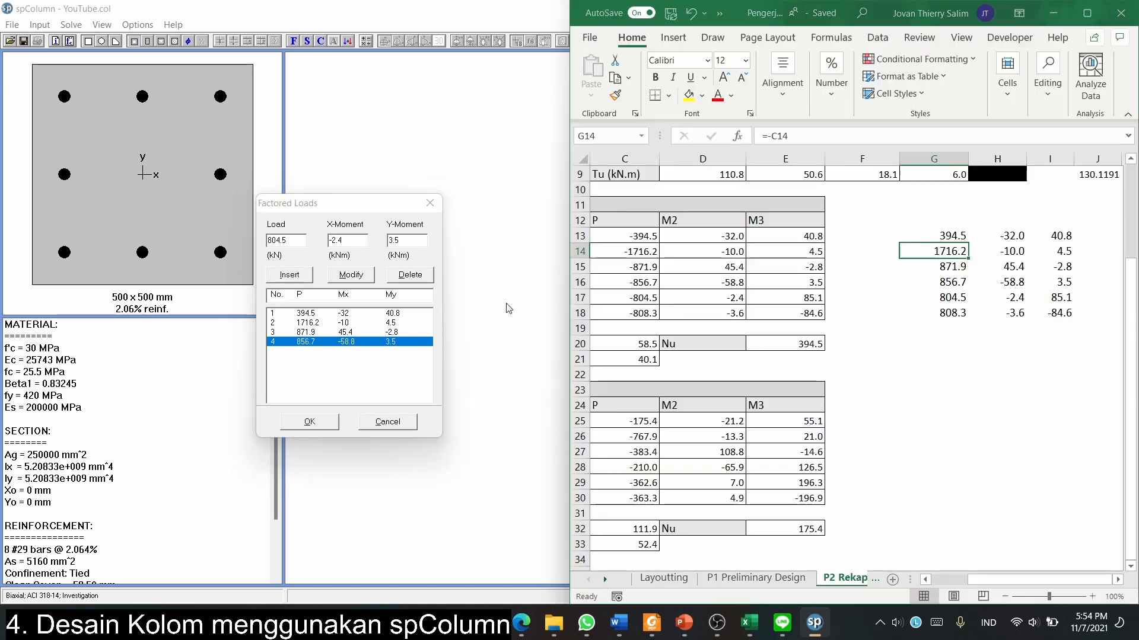
key("alt+Tab")
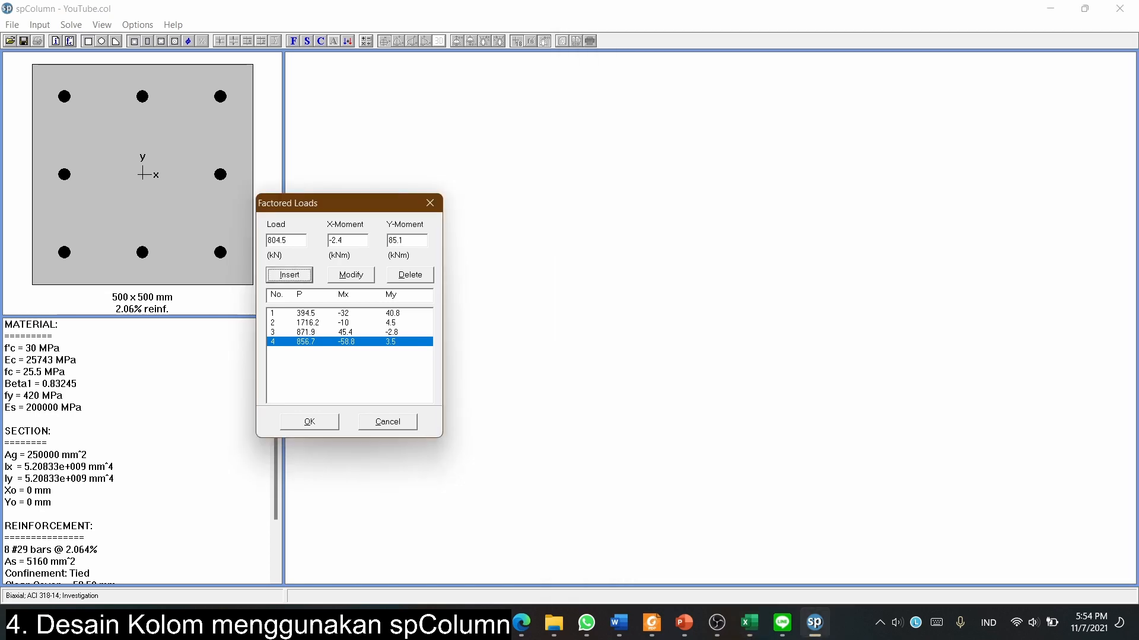
key("alt+Tab")
key("alt+Tab")
left_click(289, 276)
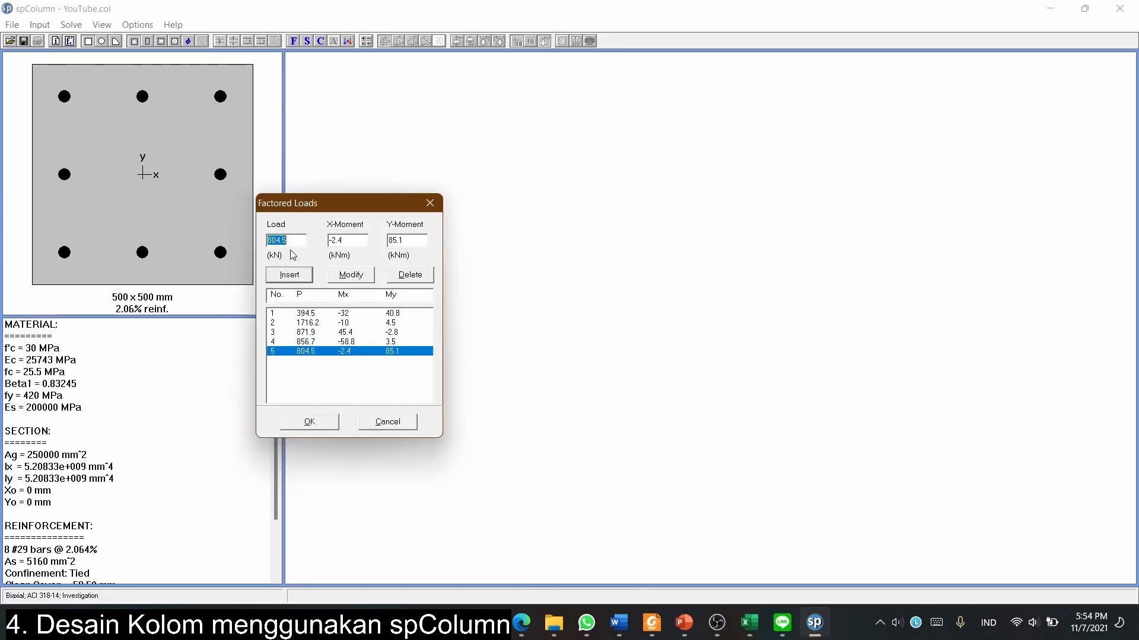
Insert the M3 Min factored load from Excel row 18: load 808.3 kN, X-moment -3.6 kNm, Y-moment -84.6 kNm.
key("alt+Tab")
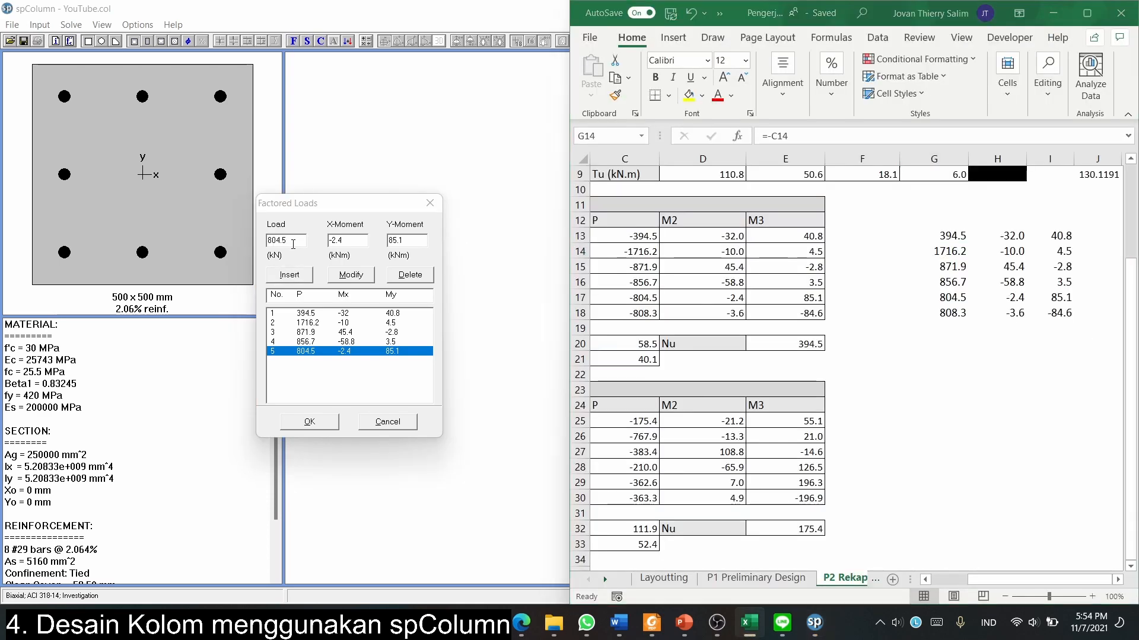
key("alt+Tab")
type("808.3")
key("Tab")
key("alt+Tab")
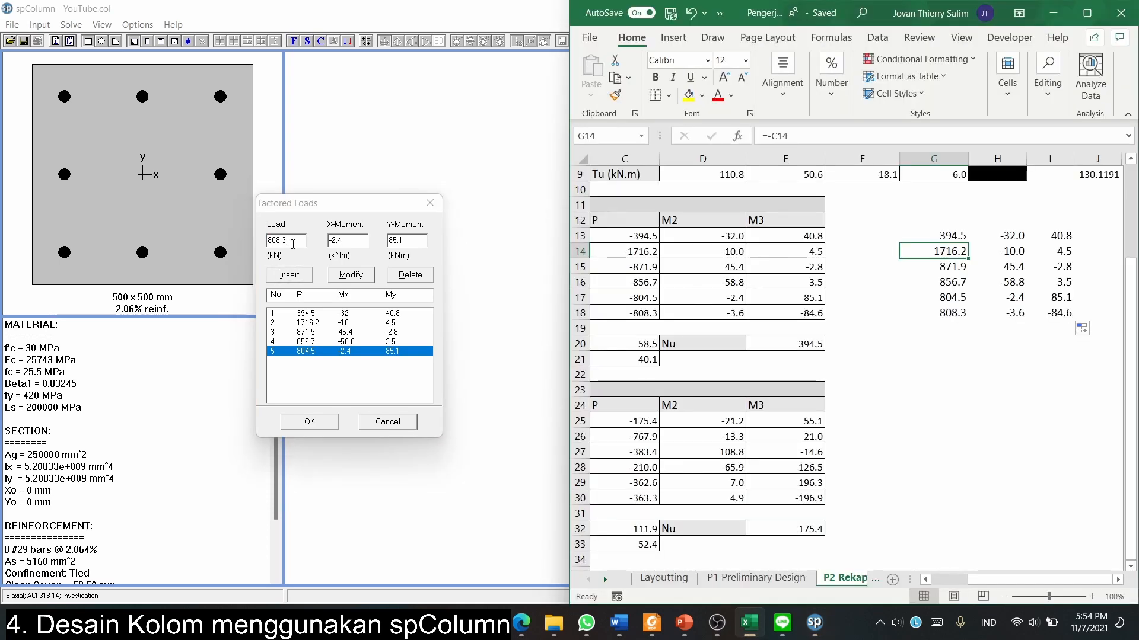
key("alt+Tab")
type("-3.6")
key("alt+Tab")
key("alt+Tab")
key("Tab")
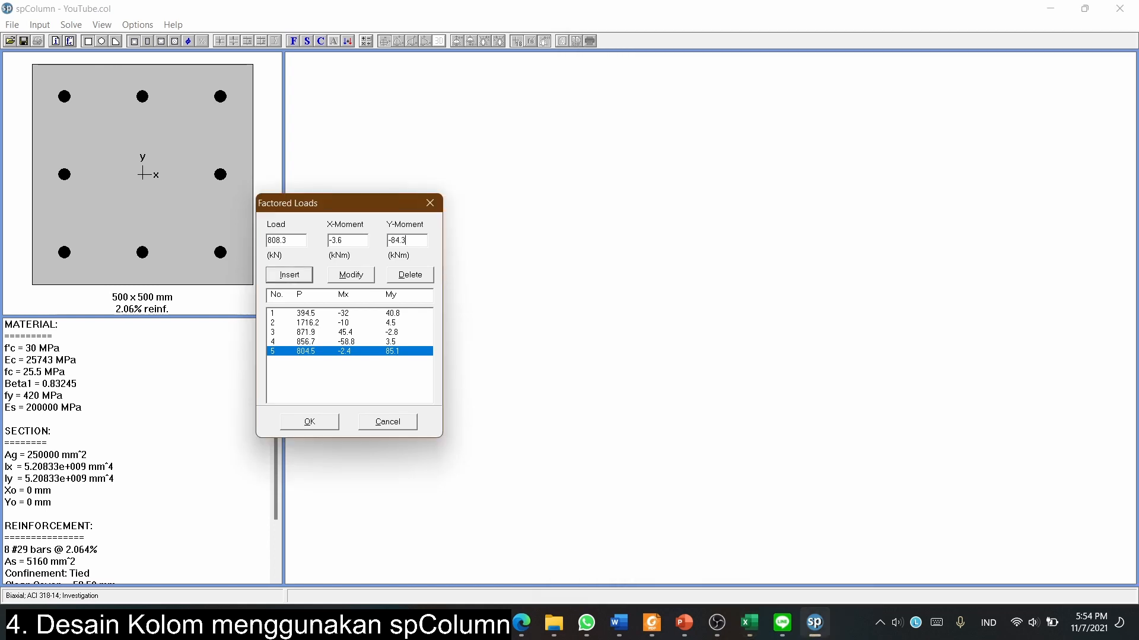
left_click(280, 276)
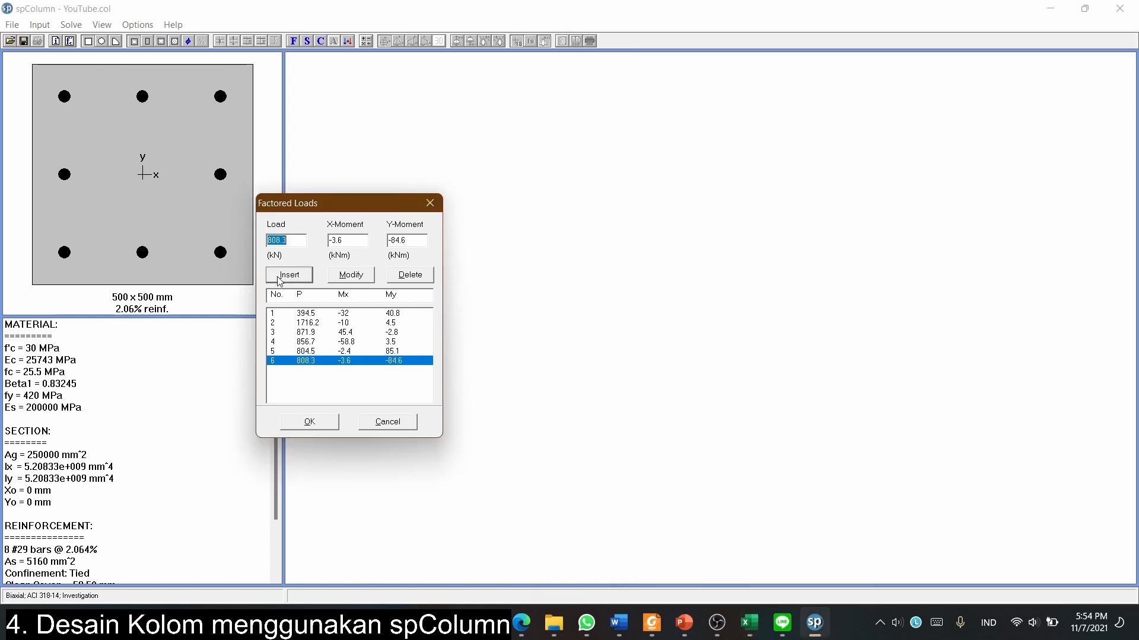
Accept the six factored loads and execute the biaxial investigation of the column.
left_click(332, 425)
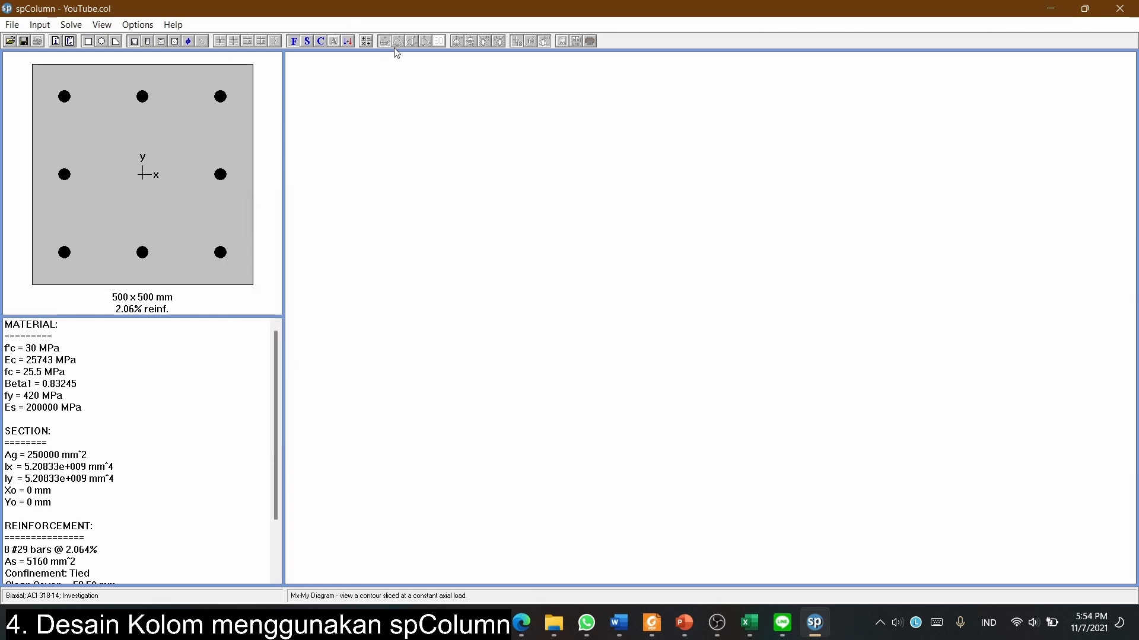
left_click(70, 25)
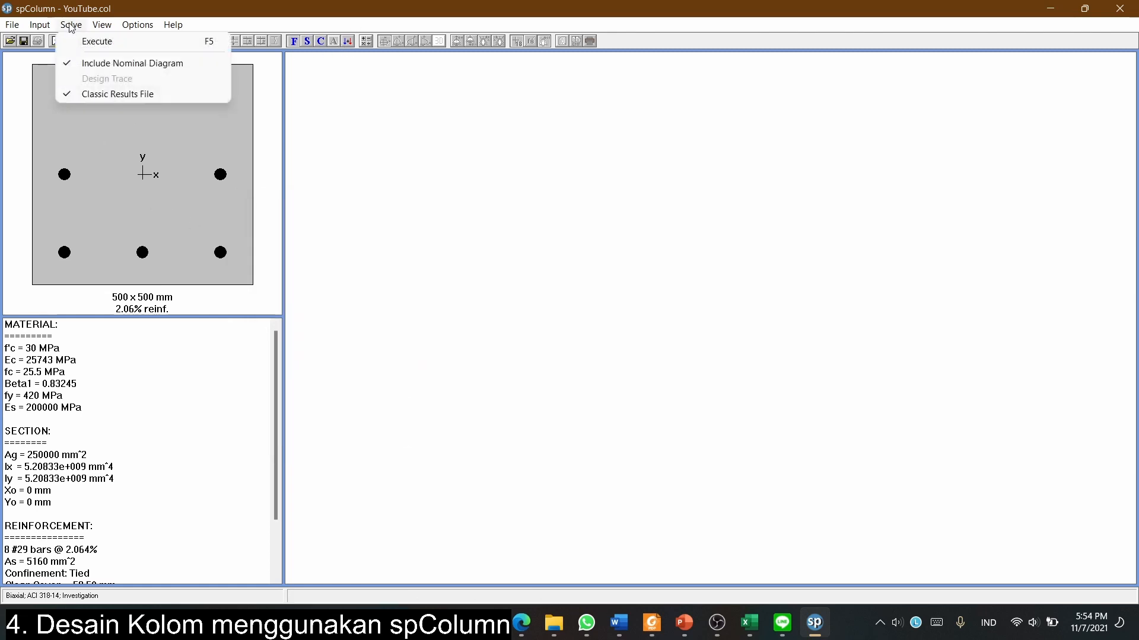
left_click(85, 40)
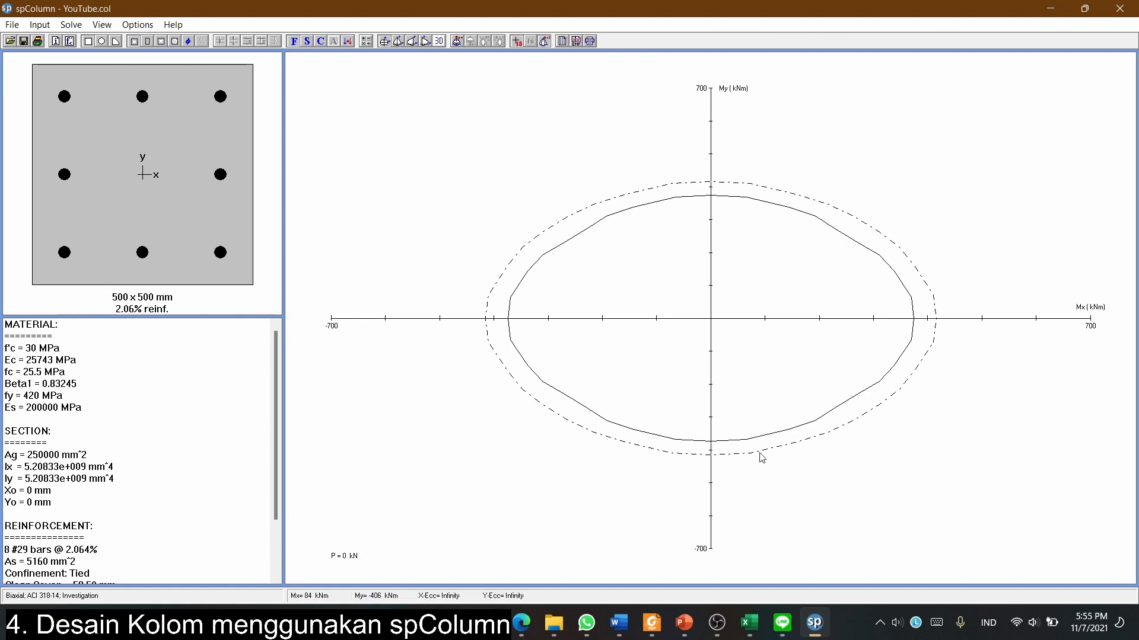
left_click(725, 623)
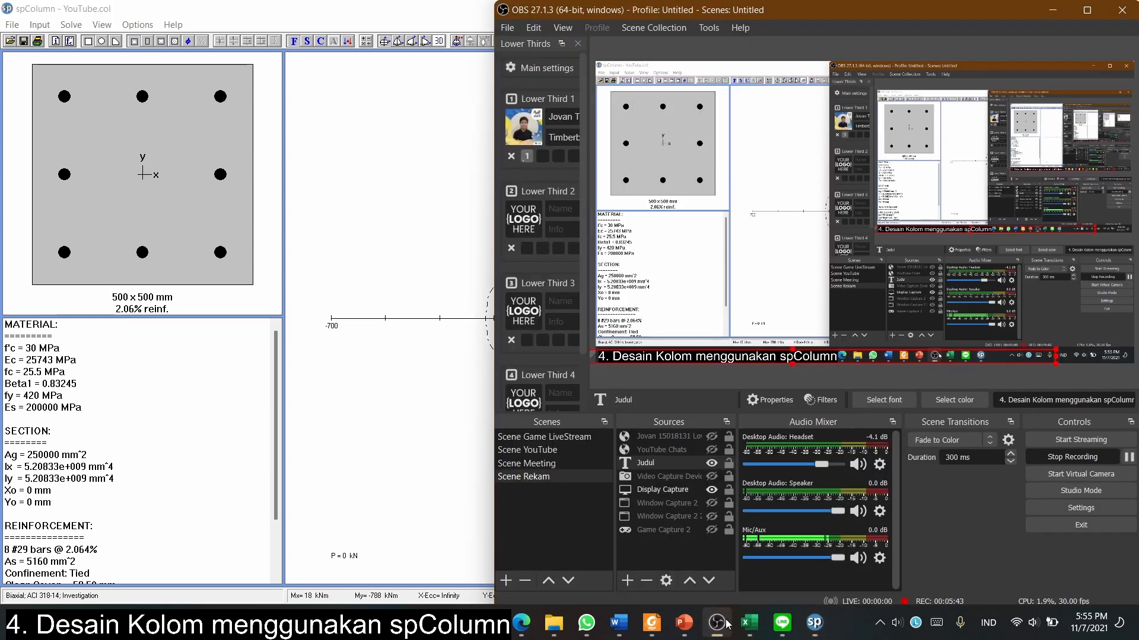
left_click(726, 623)
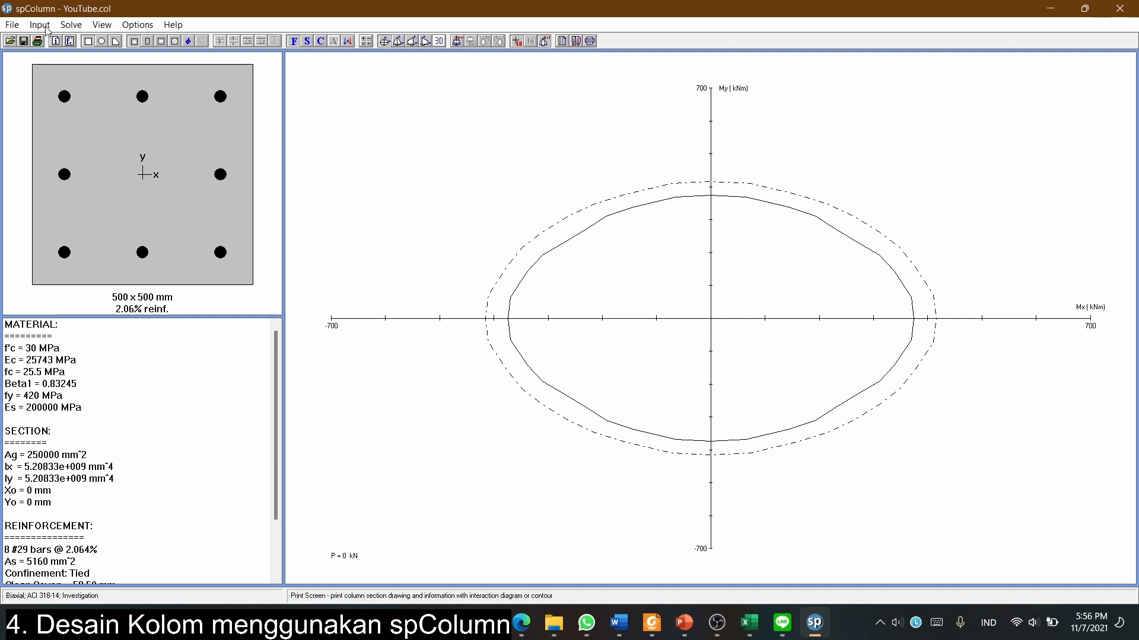
left_click(71, 25)
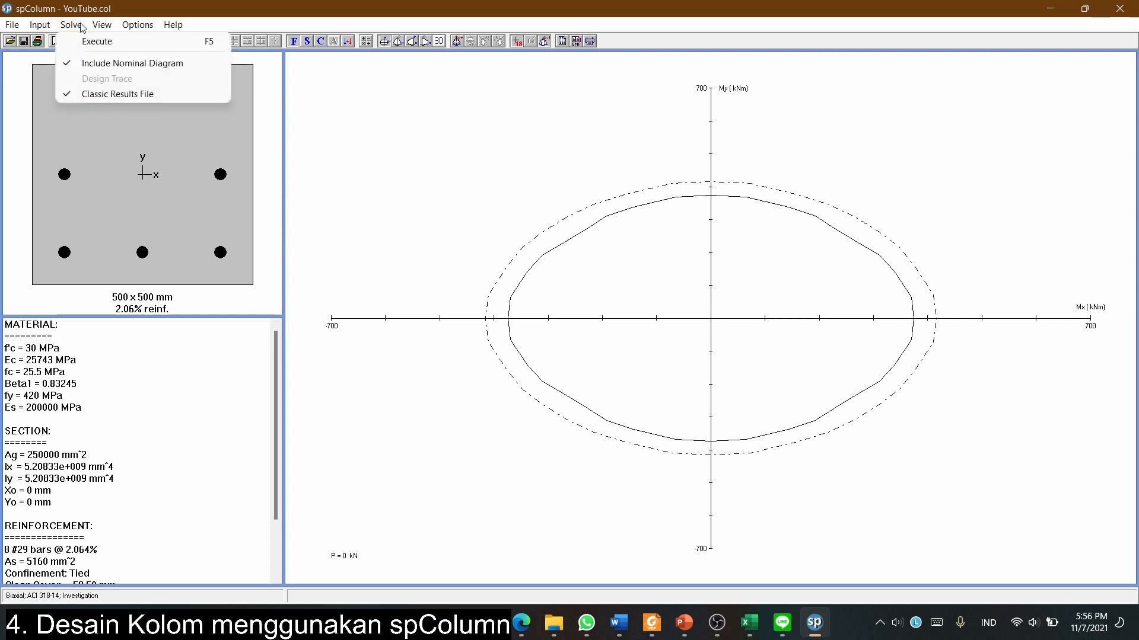
mouse_move(32, 26)
left_click(508, 275)
Switch to Excel and review the factored load values in rows 13 to 18 of the P2 Rekap sheet.
left_click(749, 622)
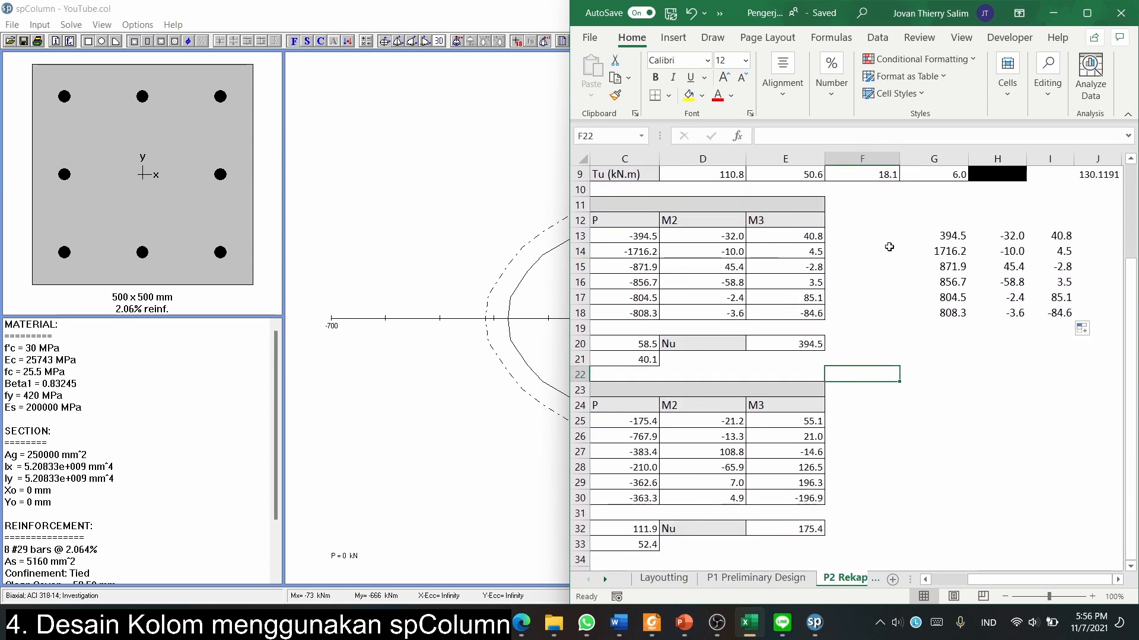
scroll(939, 460, "left", 1)
scroll(940, 460, "left", 1)
left_click_drag(664, 237, 918, 314)
left_click(745, 328)
scroll(726, 328, "right", 3)
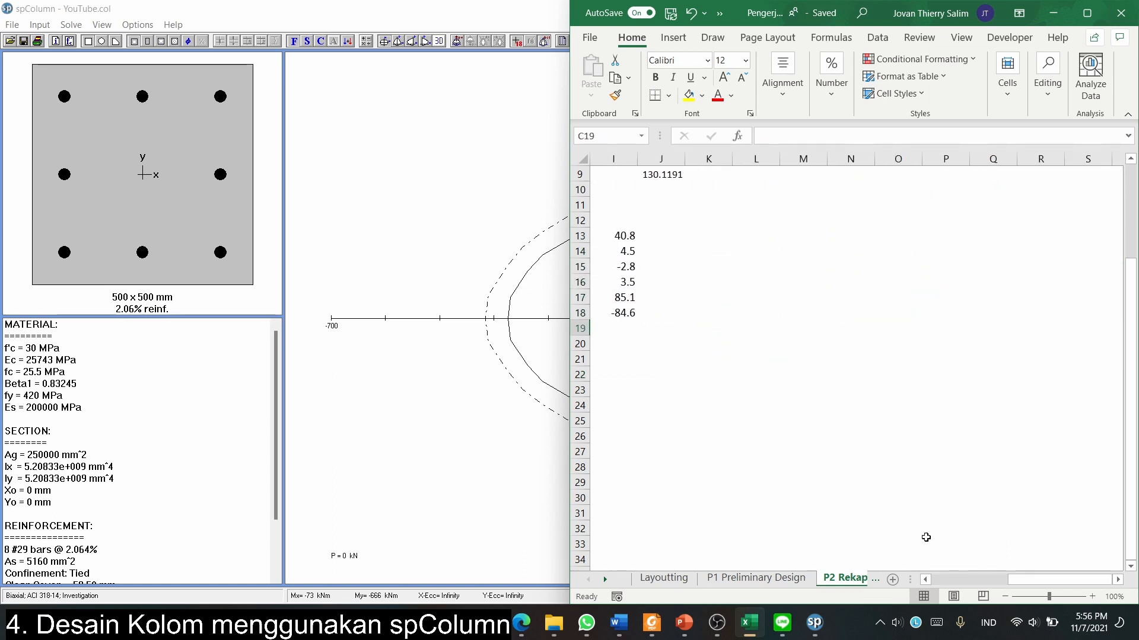
left_click_drag(1030, 584, 997, 584)
left_click(808, 430)
left_click(803, 314)
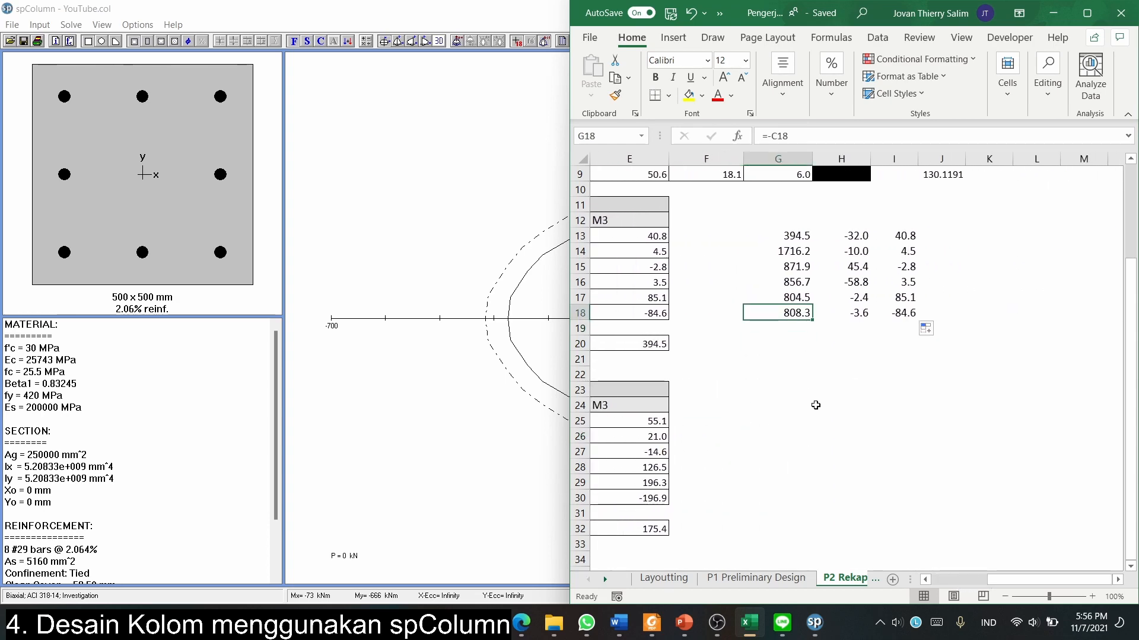
Open a blank Notepad document and place its window beside the Excel load table.
key("super")
type("notepad")
key("Return")
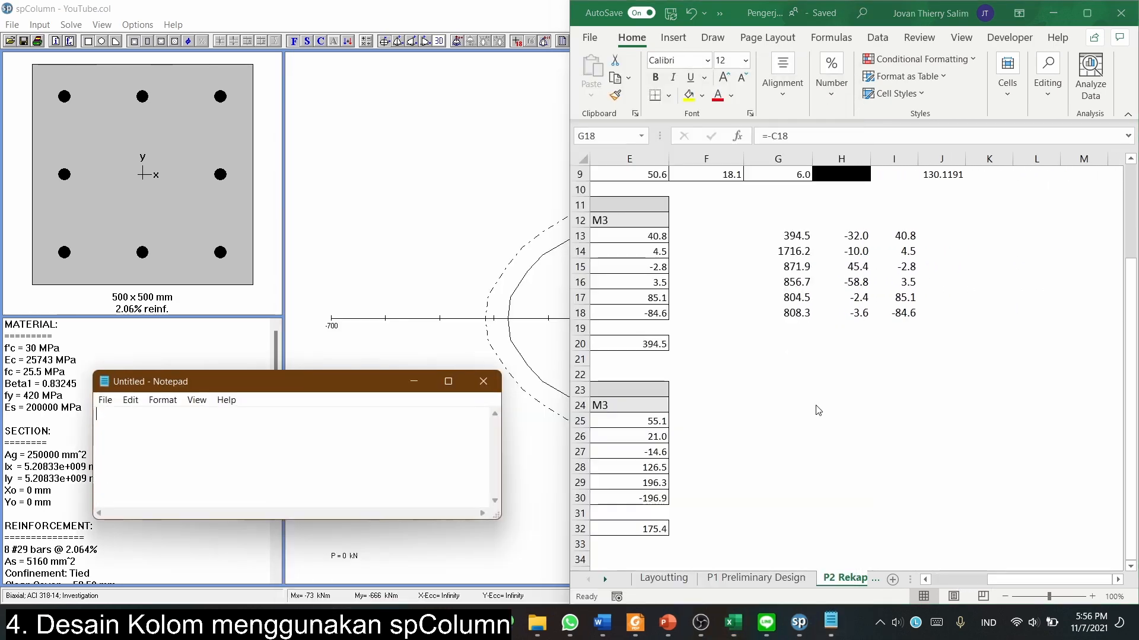
left_click_drag(287, 380, 518, 209)
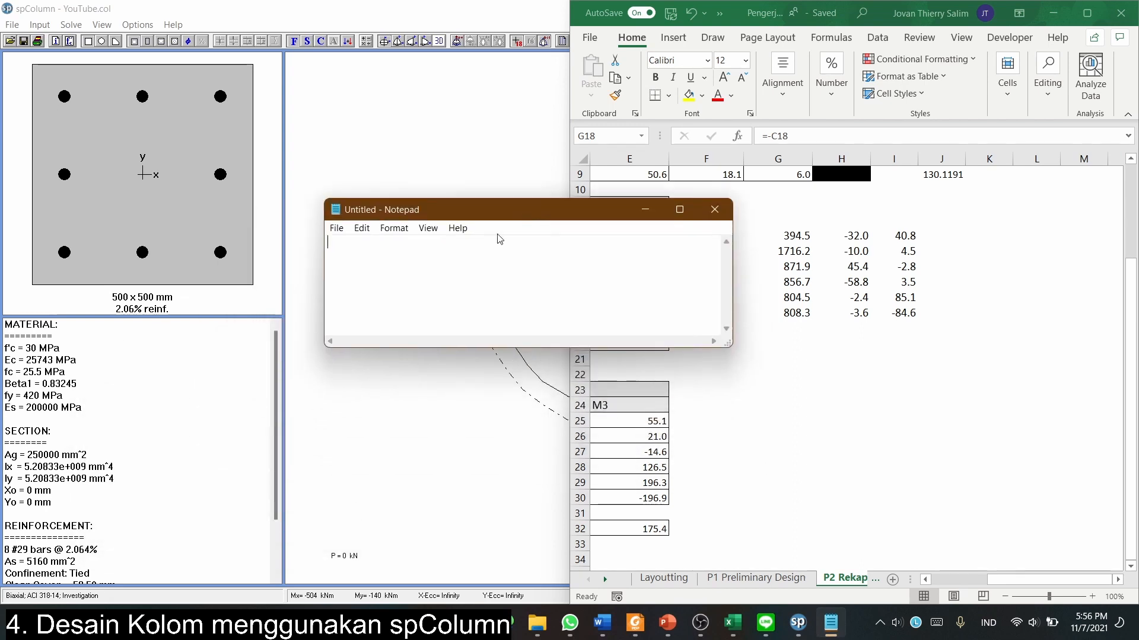
Copy the factored loads in Excel cells G13:I18 and paste them into the Notepad document.
left_click(800, 236)
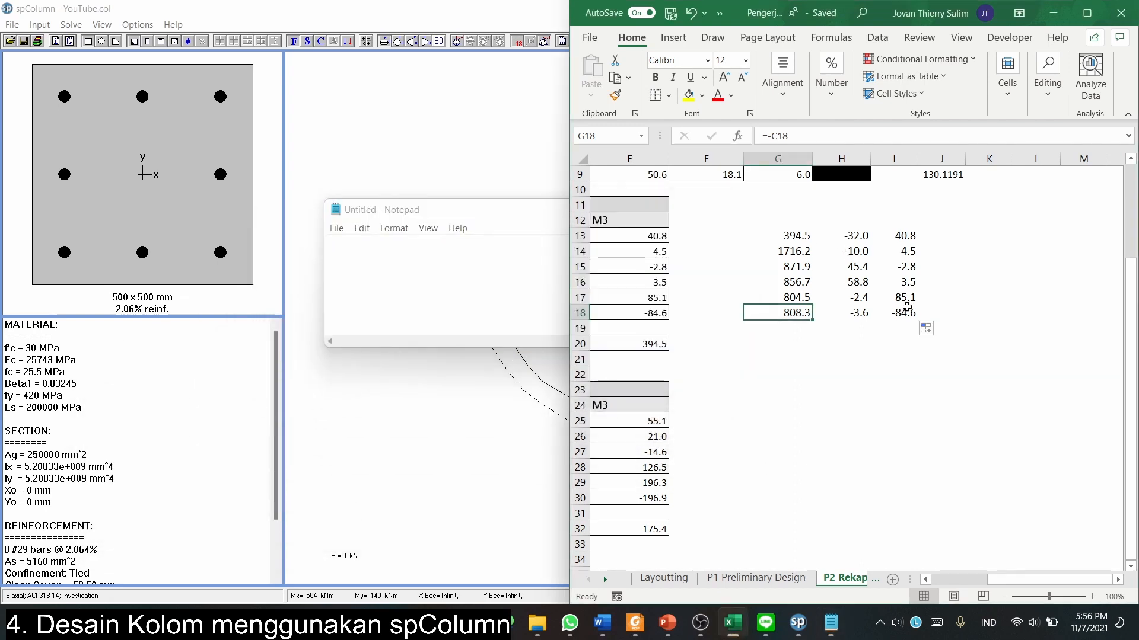
left_click_drag(798, 236, 896, 313)
key("ctrl+c")
left_click(399, 286)
key("ctrl+v")
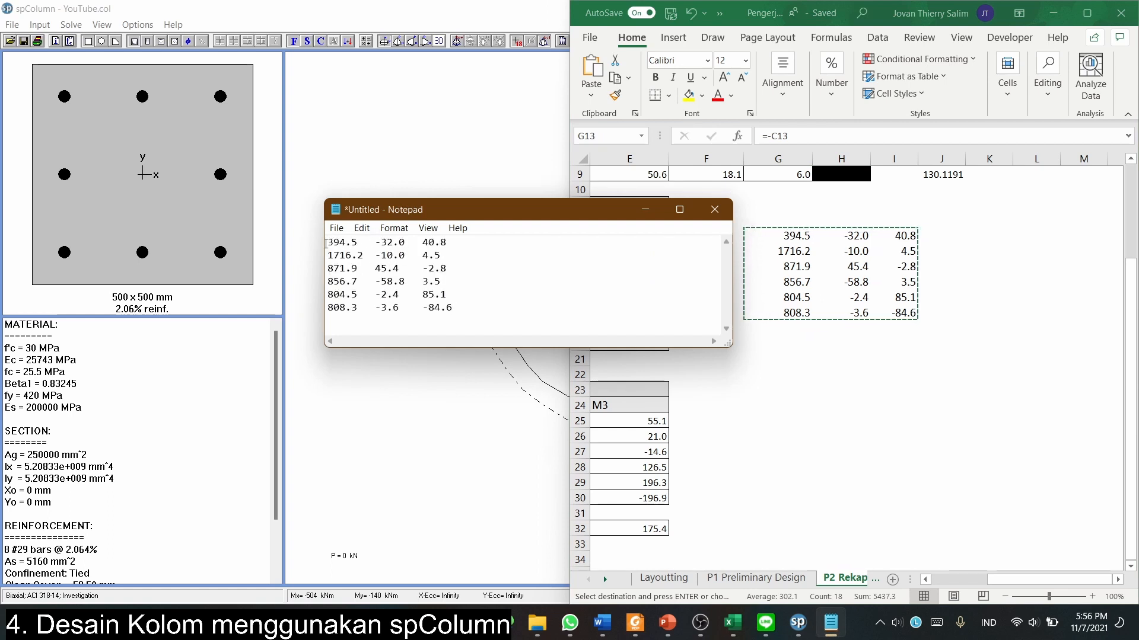
Insert an empty line above the pasted load values in Notepad.
left_click_drag(765, 236, 885, 268)
left_click(392, 294)
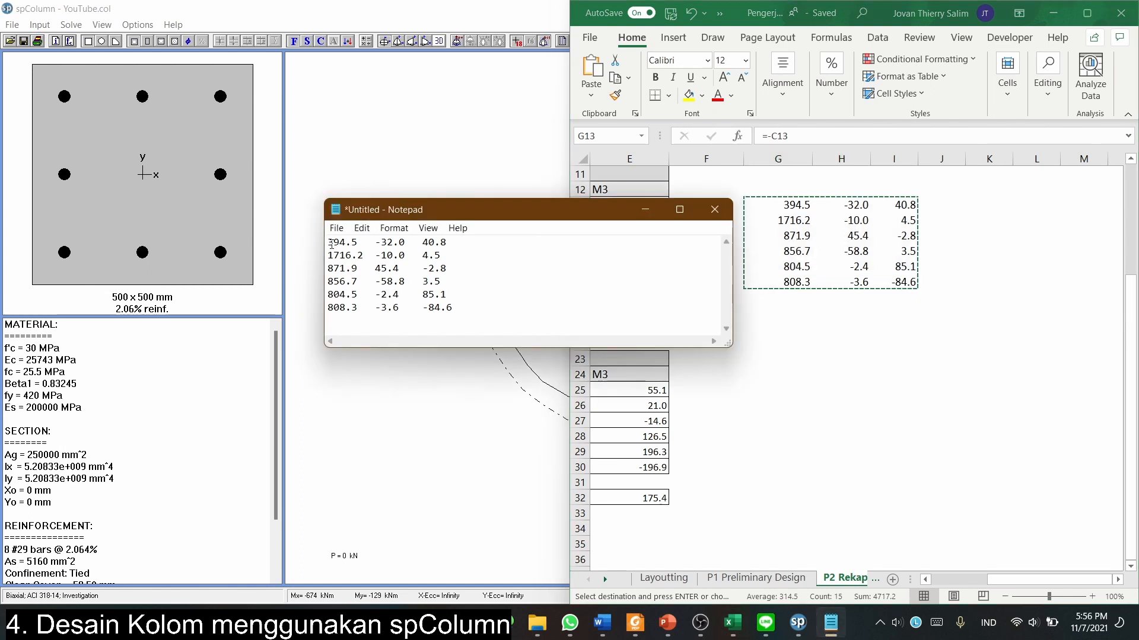
key("Return")
key("Up")
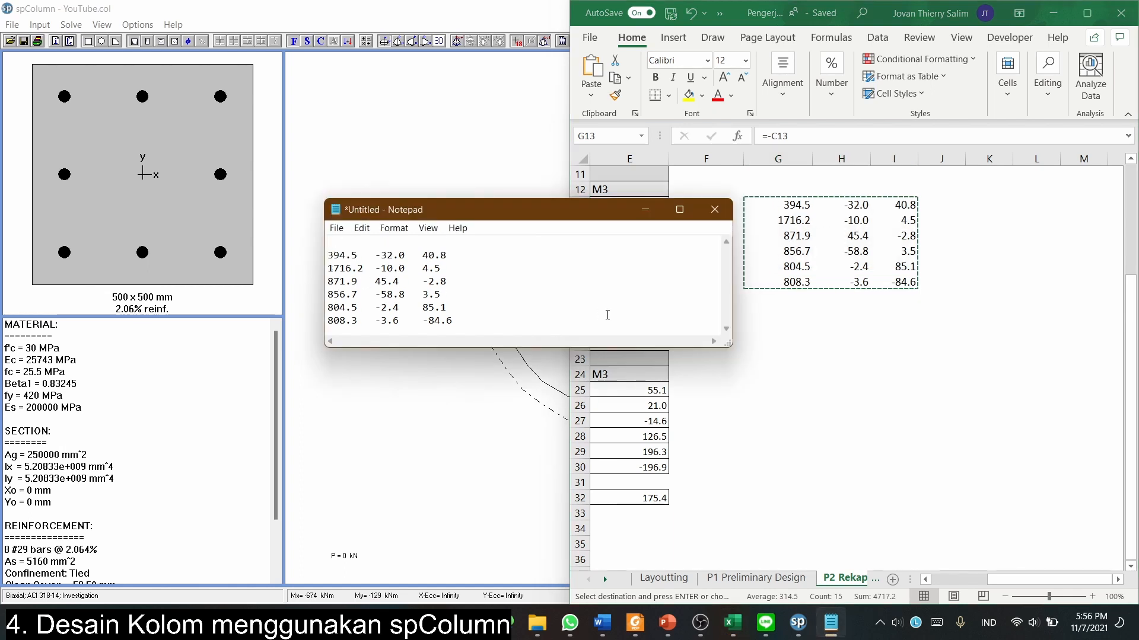
Count the load rows in Excel cells G13:G18 and enter 6 on the first line of the Notepad document.
left_click(800, 233)
left_click_drag(795, 205, 894, 297)
left_click(333, 267)
left_click(801, 204)
left_click_drag(801, 204, 893, 279)
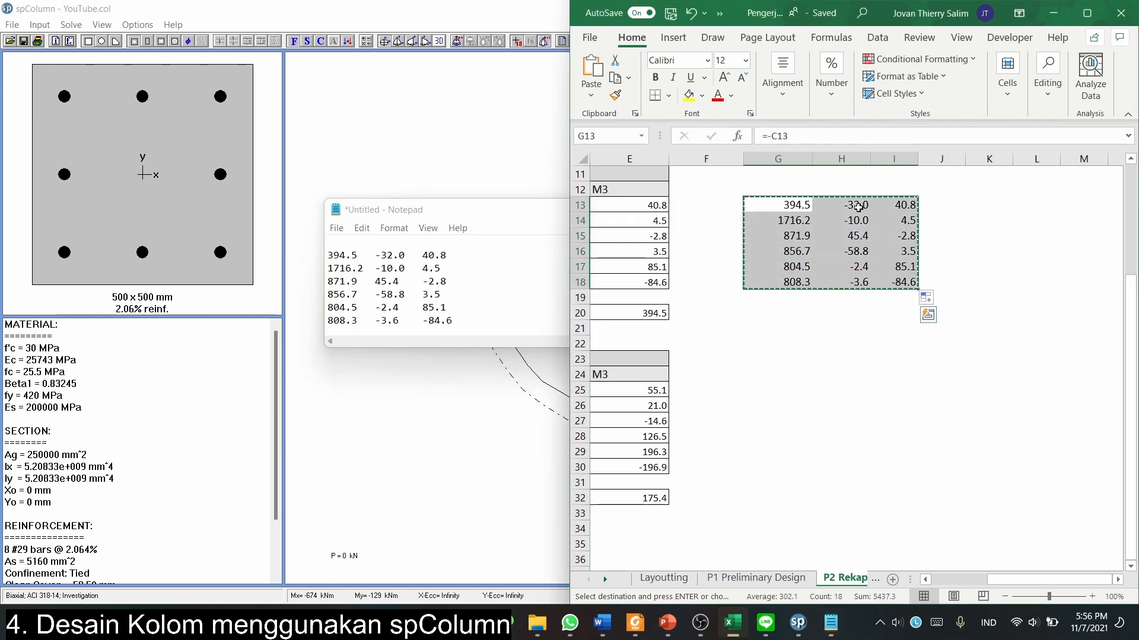
left_click_drag(858, 205, 893, 282)
left_click(399, 268)
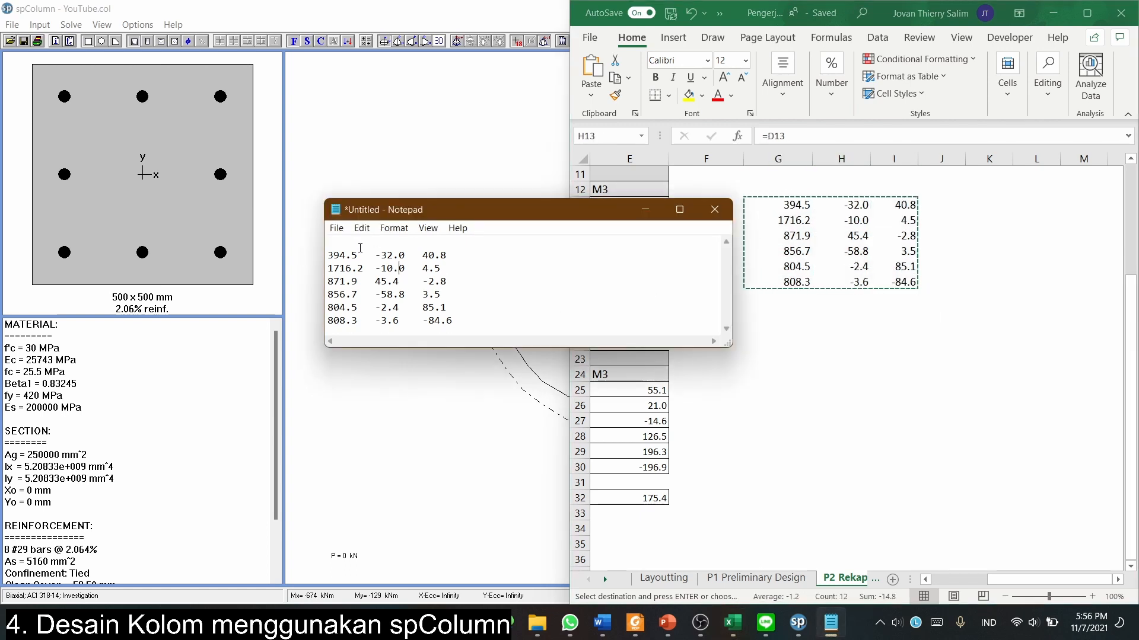
left_click(795, 205)
left_click_drag(795, 204, 783, 290)
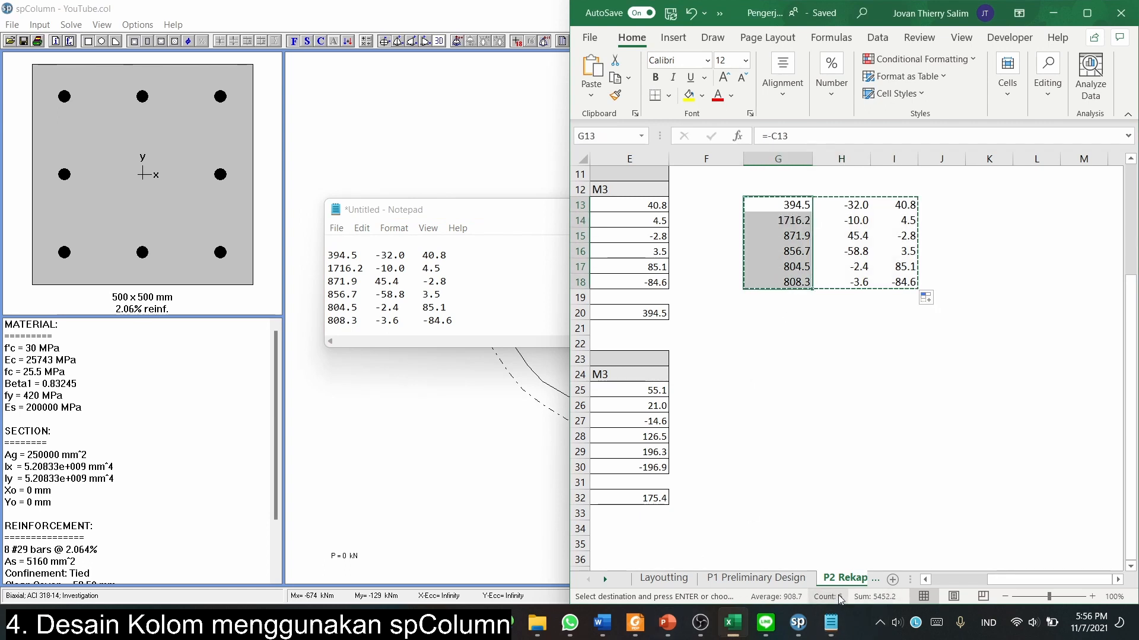
left_click(357, 248)
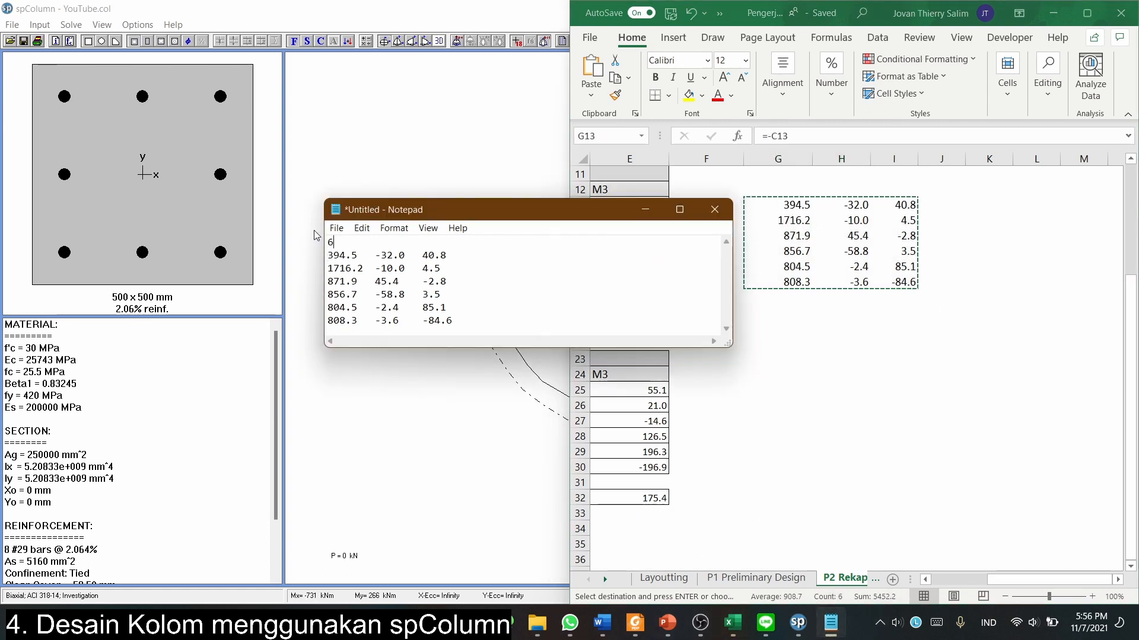
Save the text file as YouTube in the Asistensi subfolder "File spColumn tahun ini" and close Notepad.
left_click(336, 228)
left_click(385, 306)
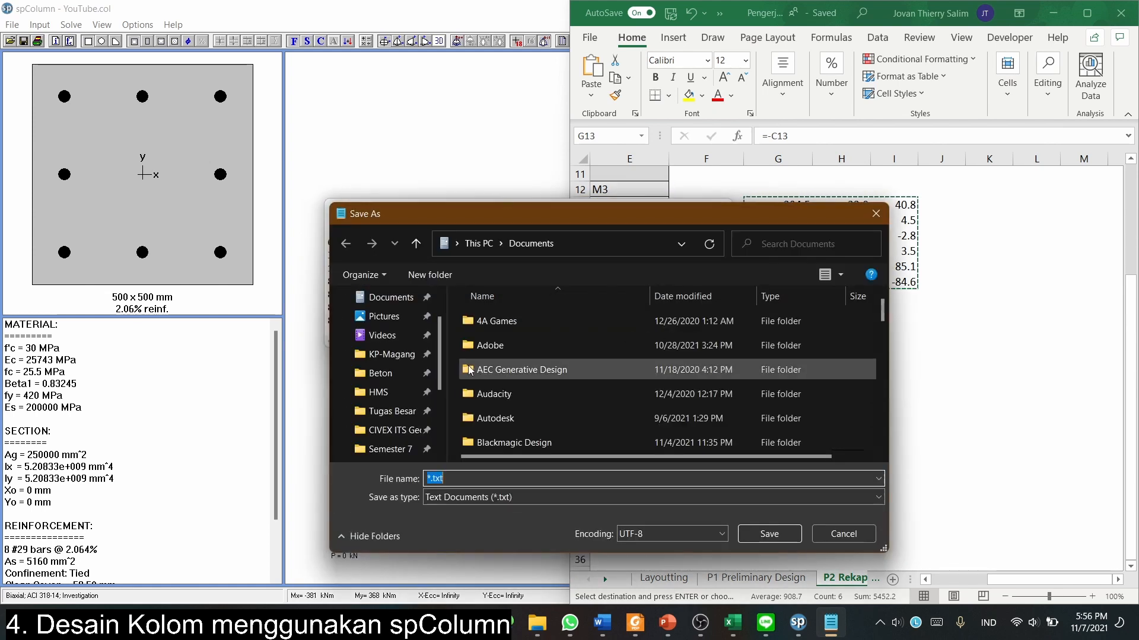
left_click(379, 392)
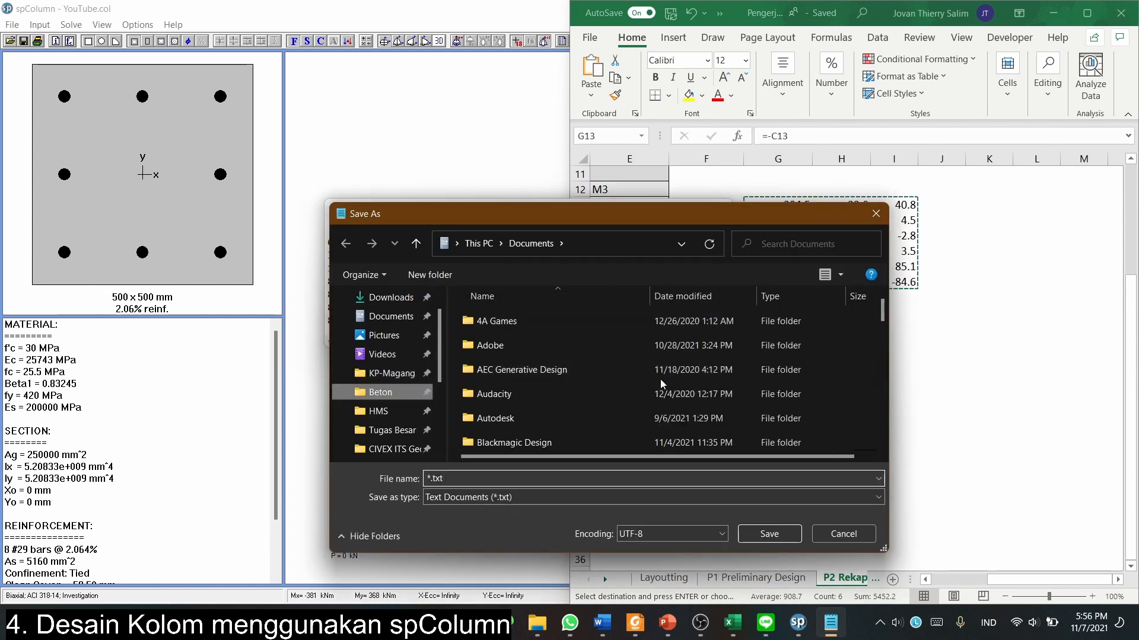
double_click(533, 321)
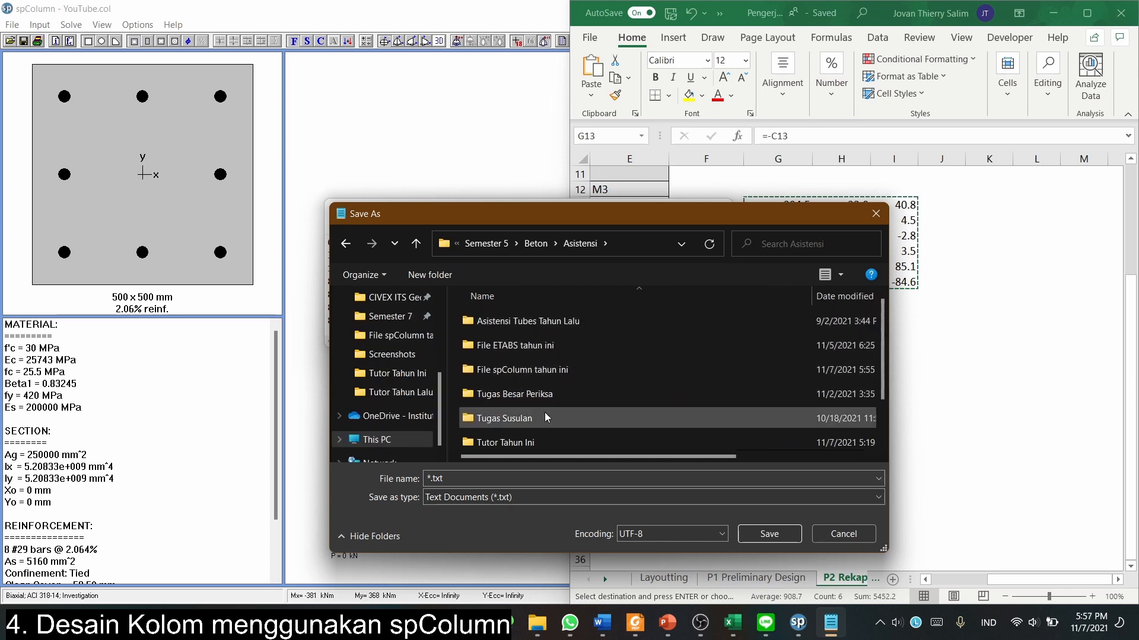
double_click(570, 369)
left_click(457, 478)
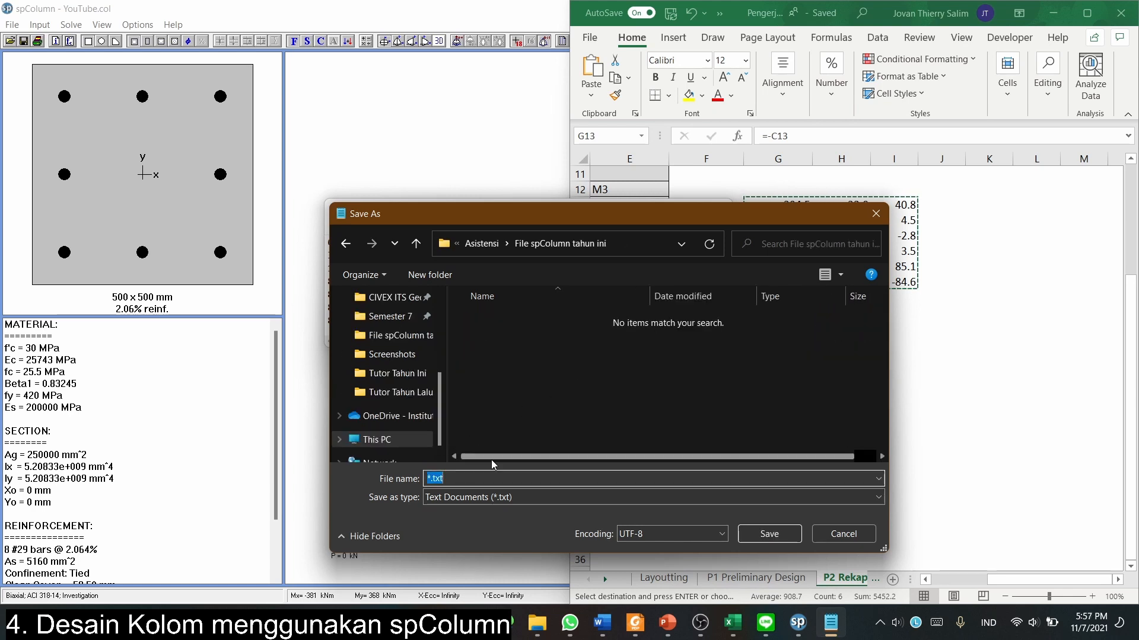
type("Yo")
type("uTube")
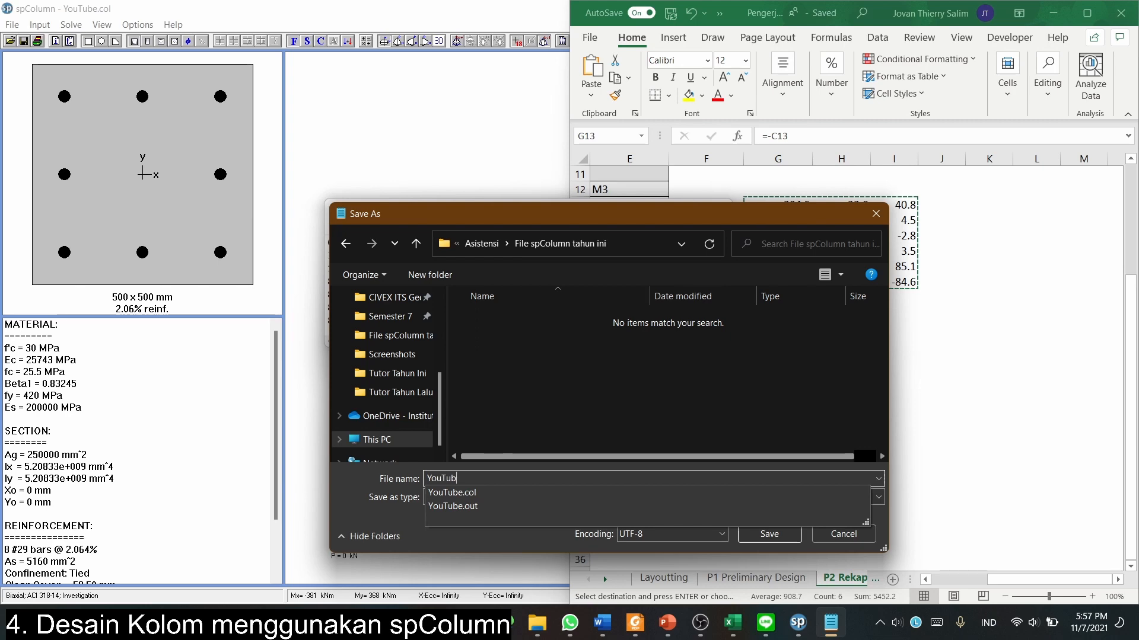
key("Return")
left_click(714, 209)
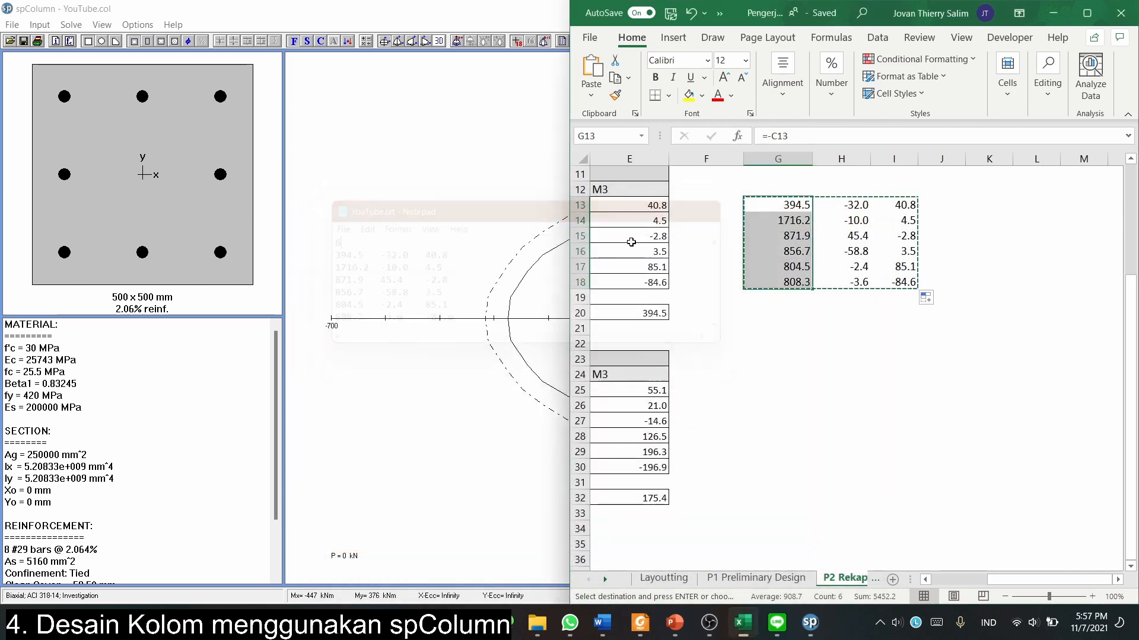
Return to spColumn, delete all six manually entered factored loads, and accept the empty load list.
left_click(196, 141)
left_click(11, 25)
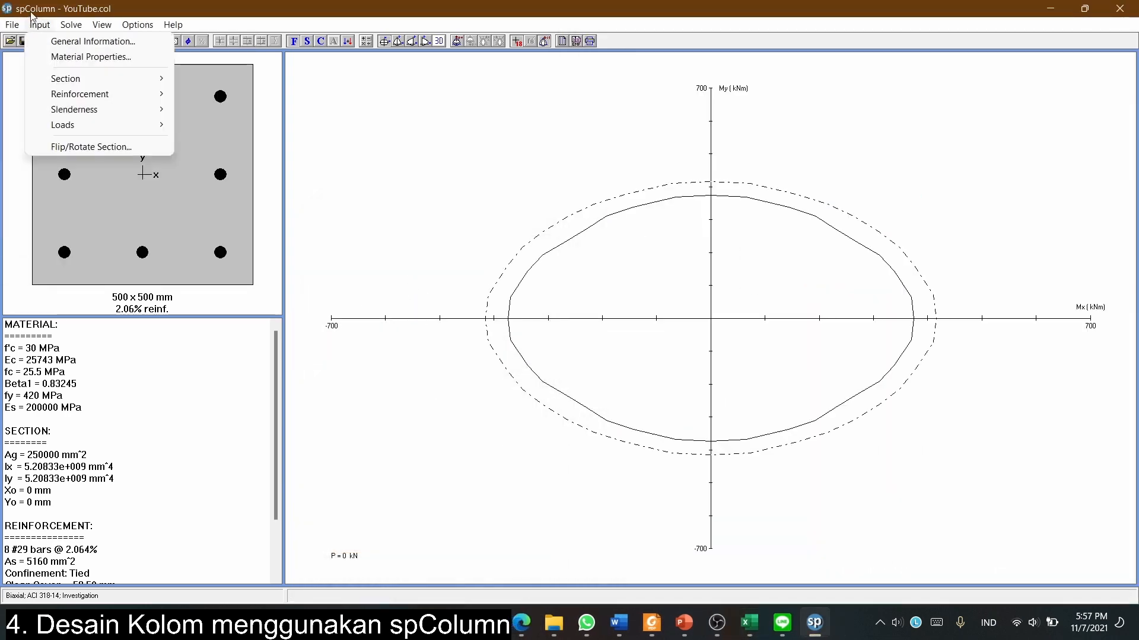
mouse_move(70, 29)
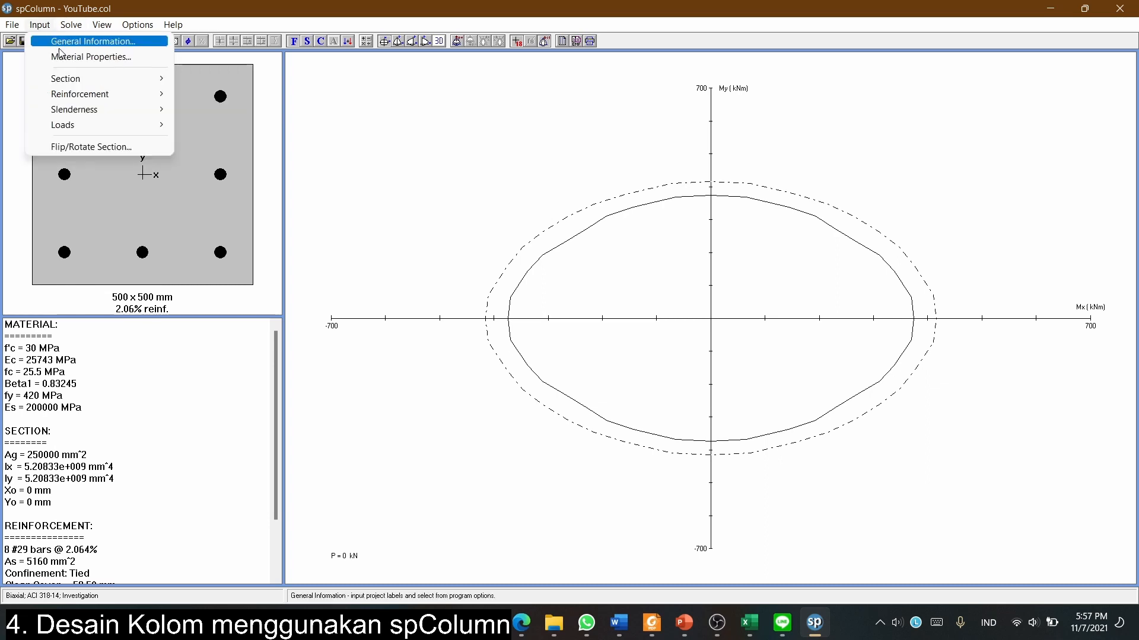
mouse_move(89, 125)
left_click(276, 121)
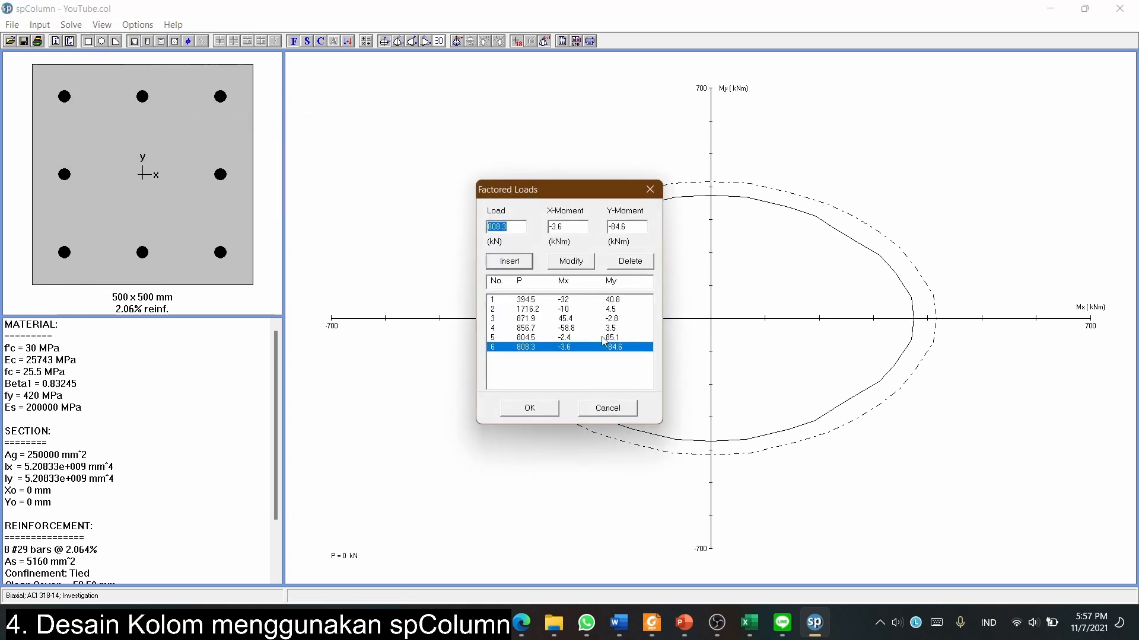
left_click(631, 260)
left_click(632, 260)
left_click(631, 259)
left_click(631, 260)
left_click(631, 259)
left_click(623, 266)
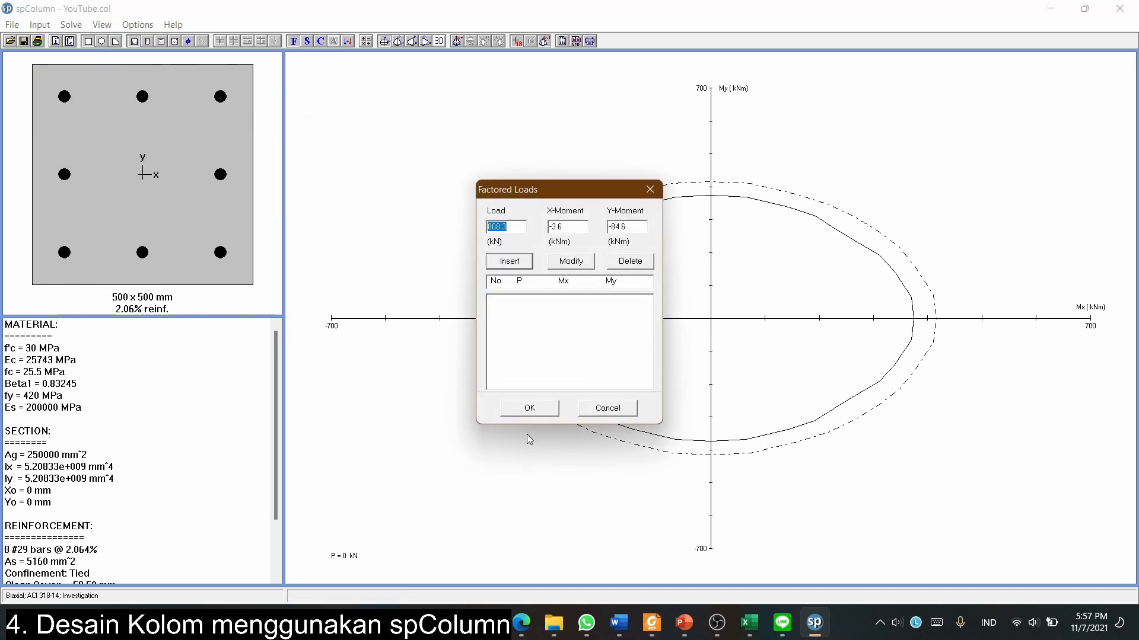
left_click(529, 408)
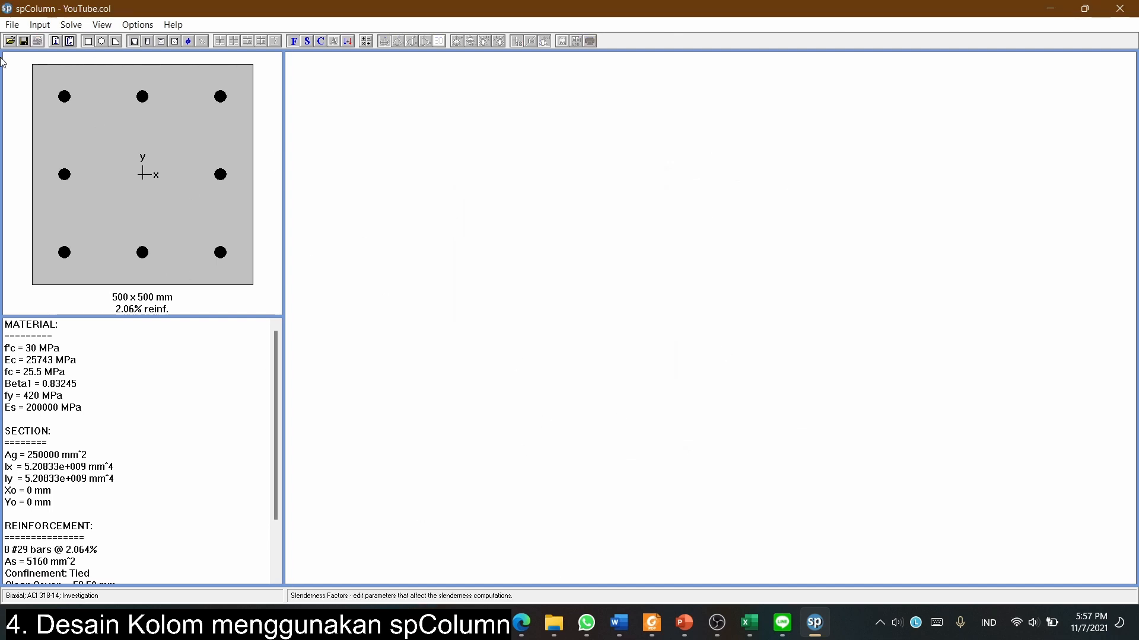
Import the column's factored loads from the saved YouTube text file.
left_click(22, 27)
mouse_move(76, 109)
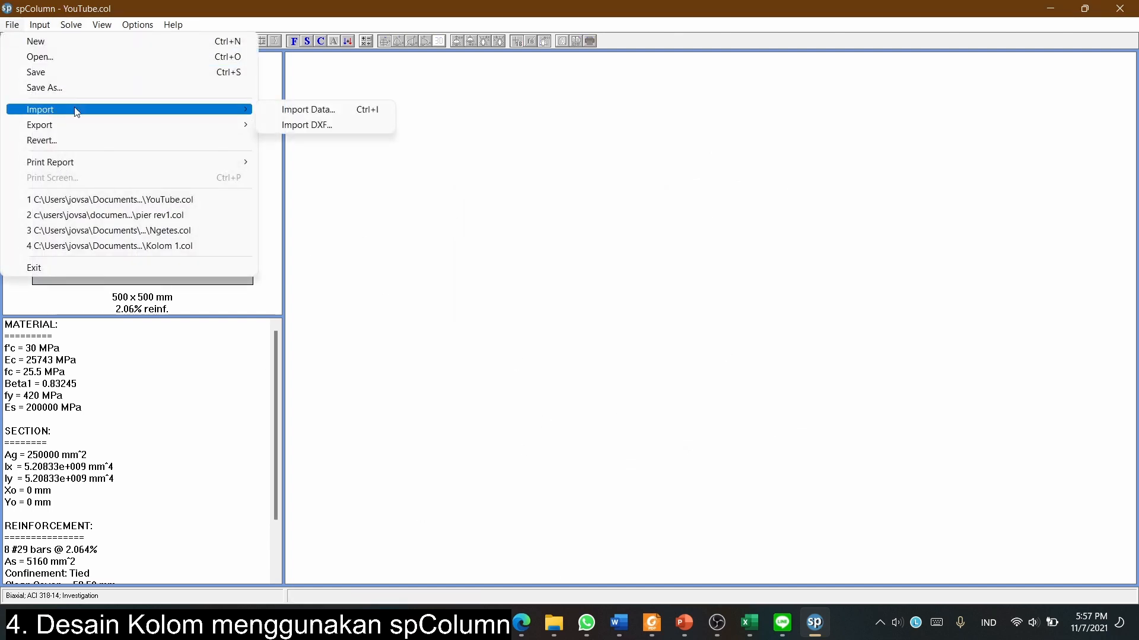
left_click(308, 109)
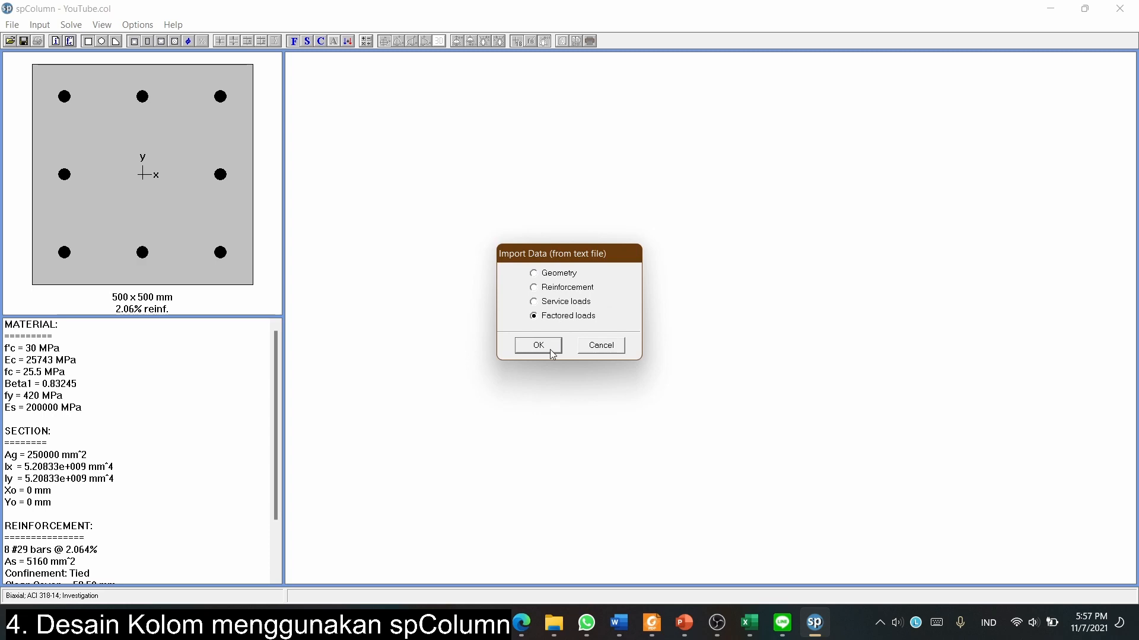
left_click(550, 345)
double_click(211, 153)
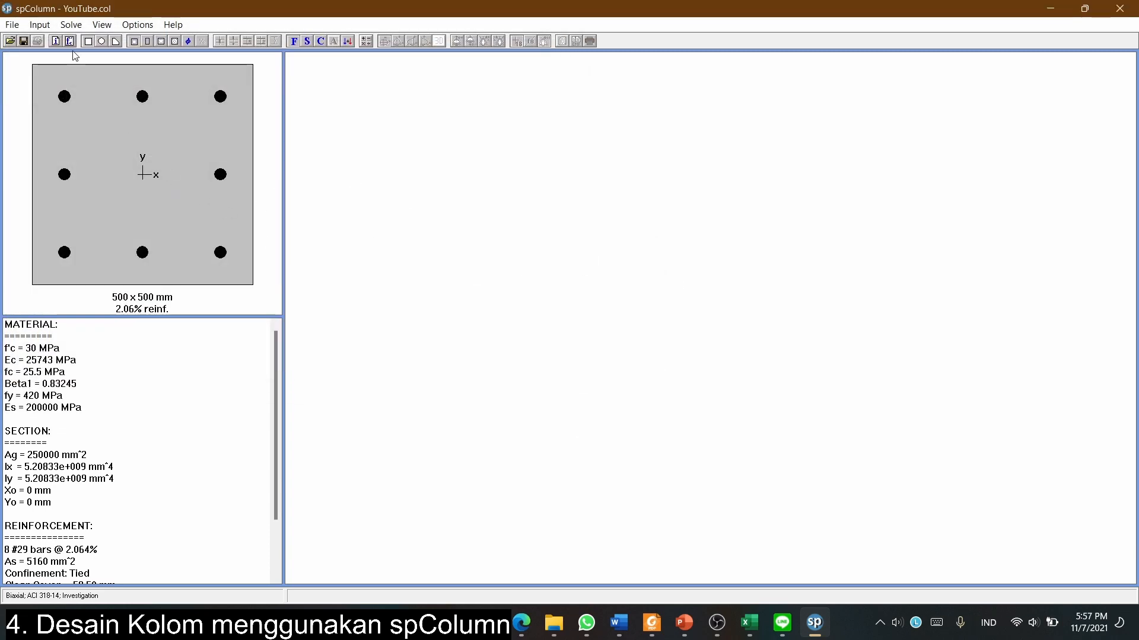
Check the imported load and moment values in the factored loads list, then accept it.
left_click(41, 25)
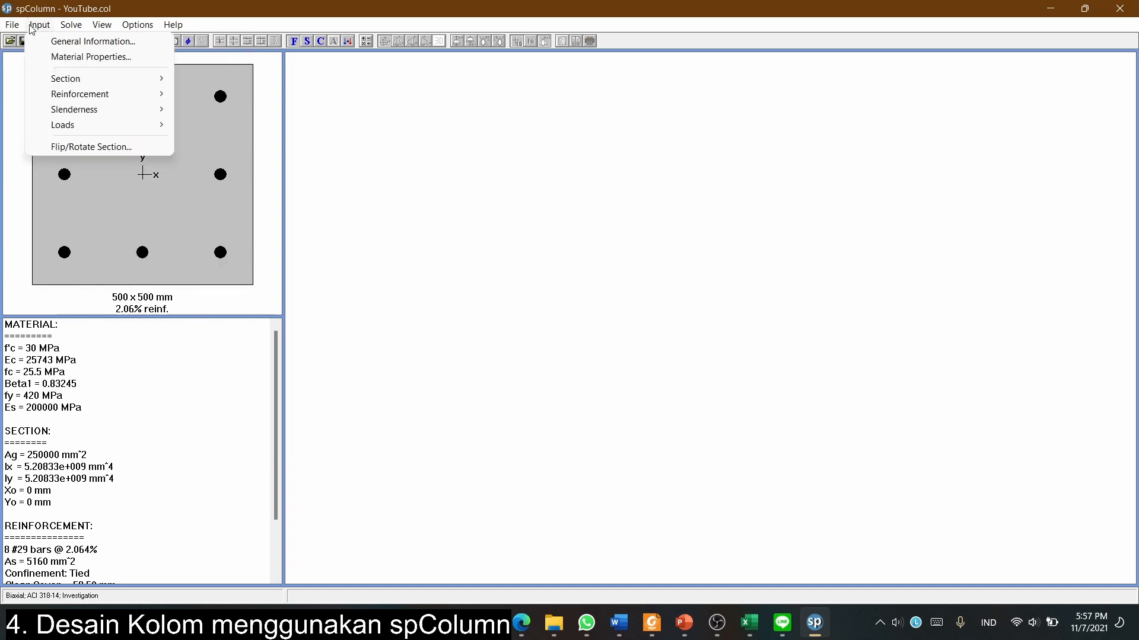
mouse_move(89, 125)
left_click(249, 126)
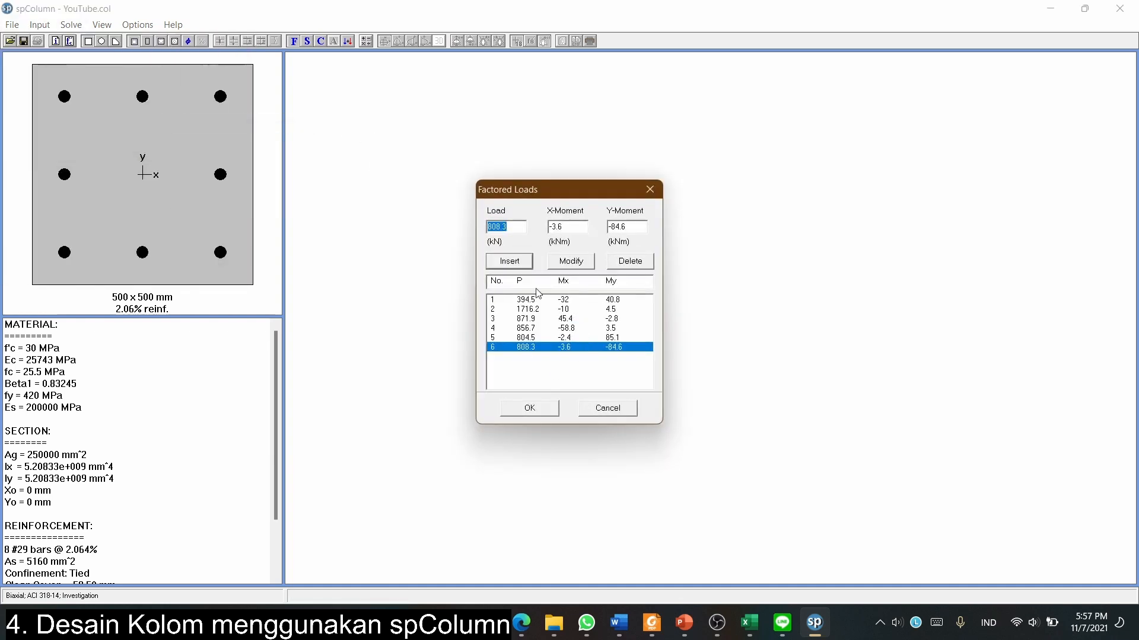
left_click(553, 411)
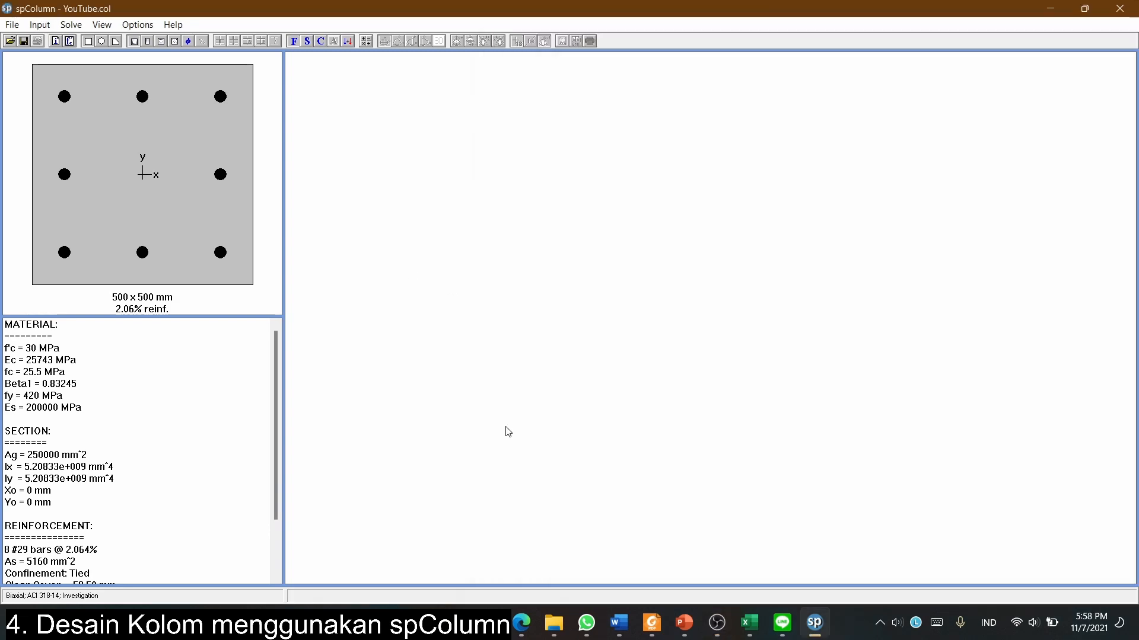
Execute the column investigation and display the P-M interaction diagram at the 92-degree angle.
left_click(70, 25)
left_click(95, 41)
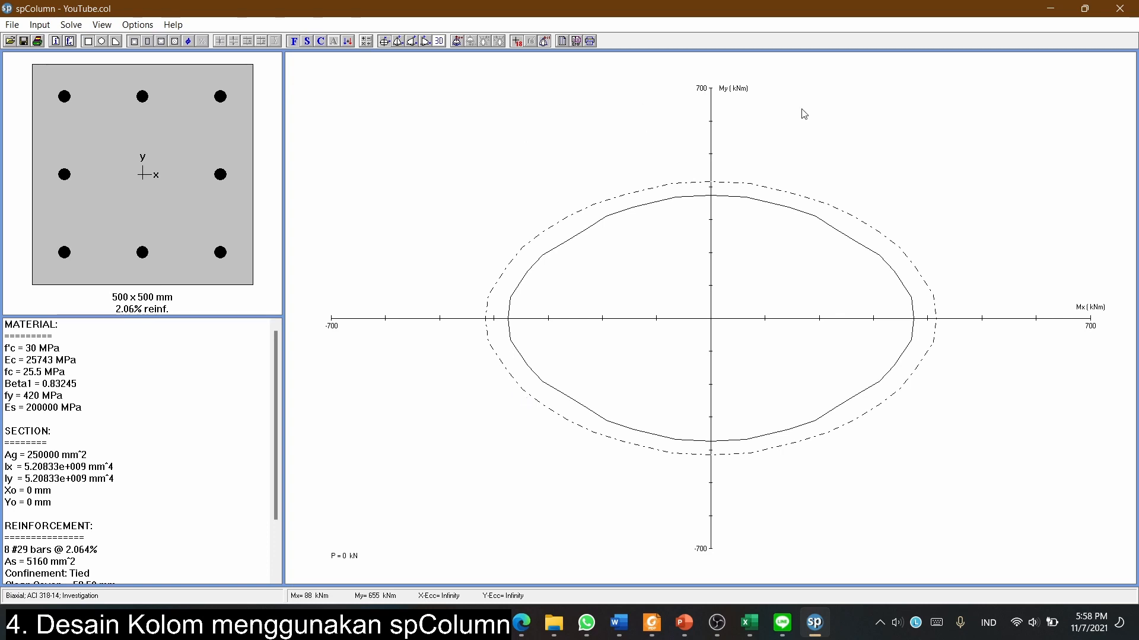
left_click(399, 42)
left_click(498, 263)
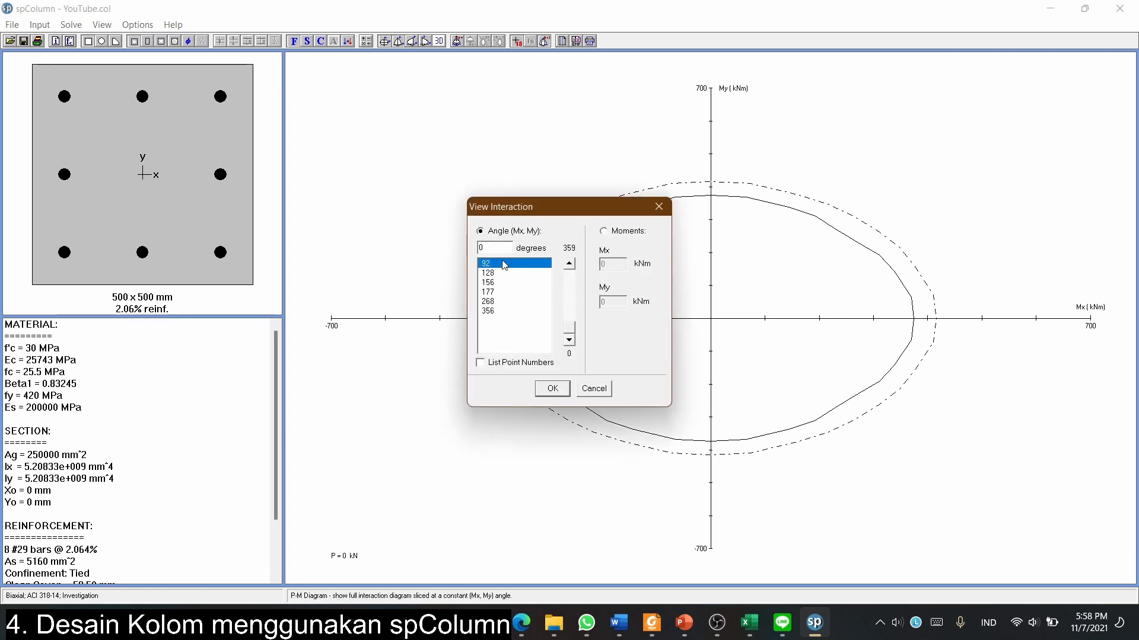
left_click(548, 388)
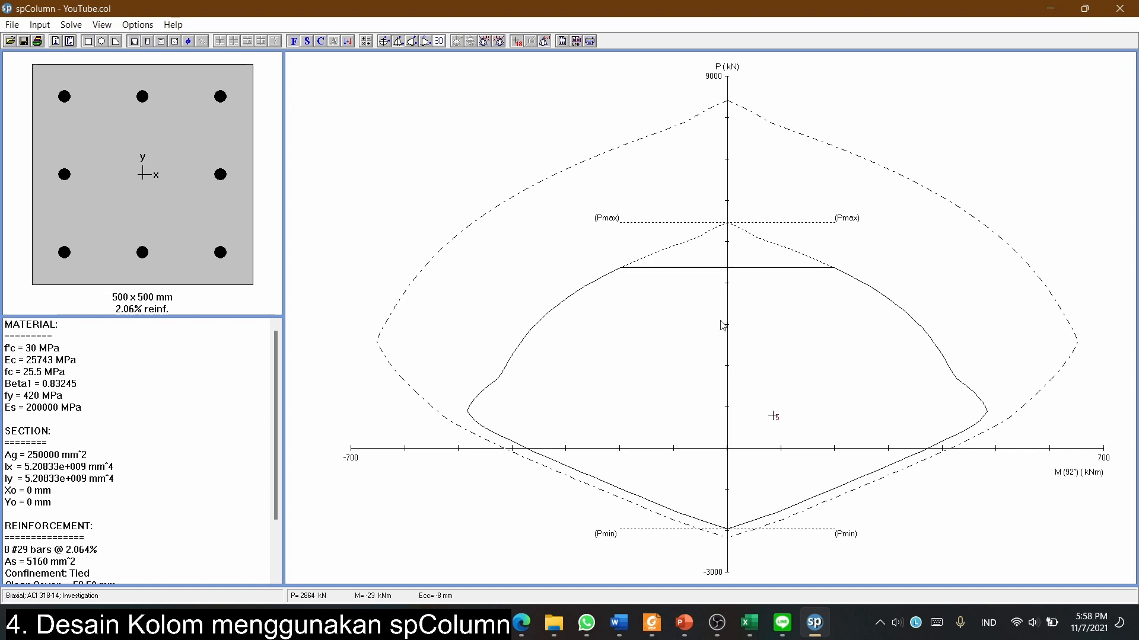
Display the Mx-My contour diagram for the 1716 kN design axial load.
left_click(384, 42)
left_click(540, 263)
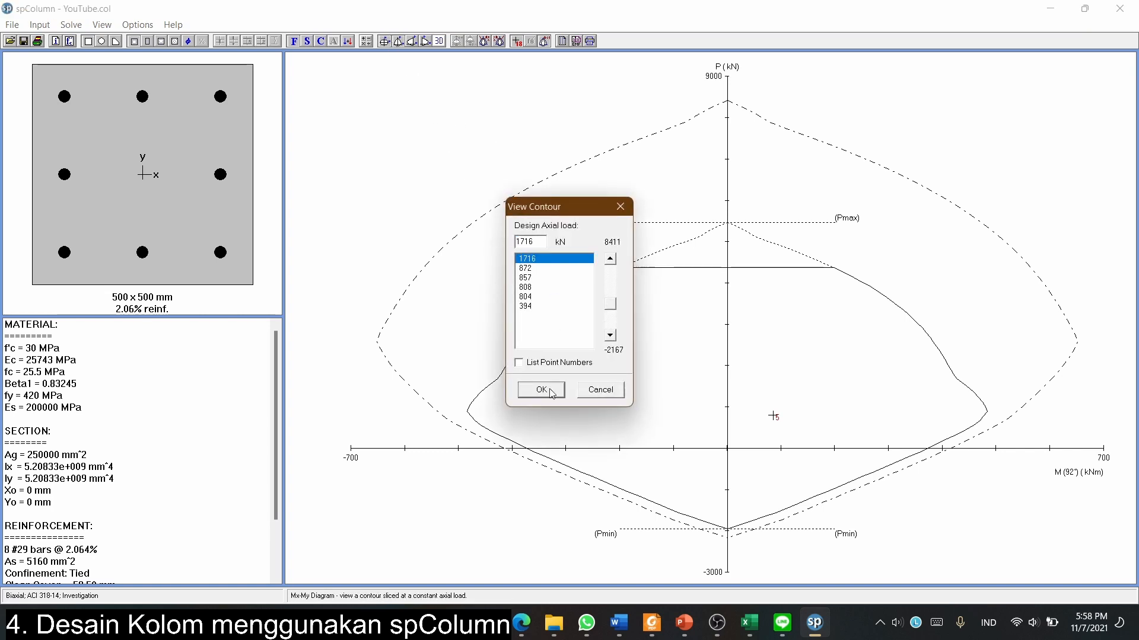
left_click(541, 389)
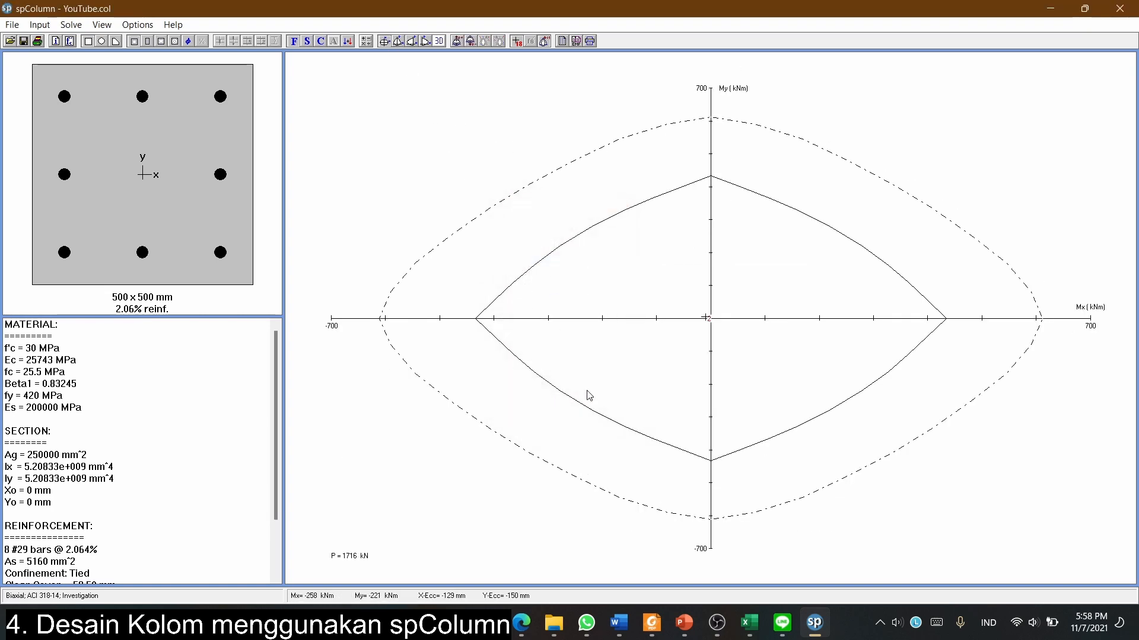
Display the full P-M interaction diagram at the 92-degree angle and at the 128-degree angle.
left_click(398, 41)
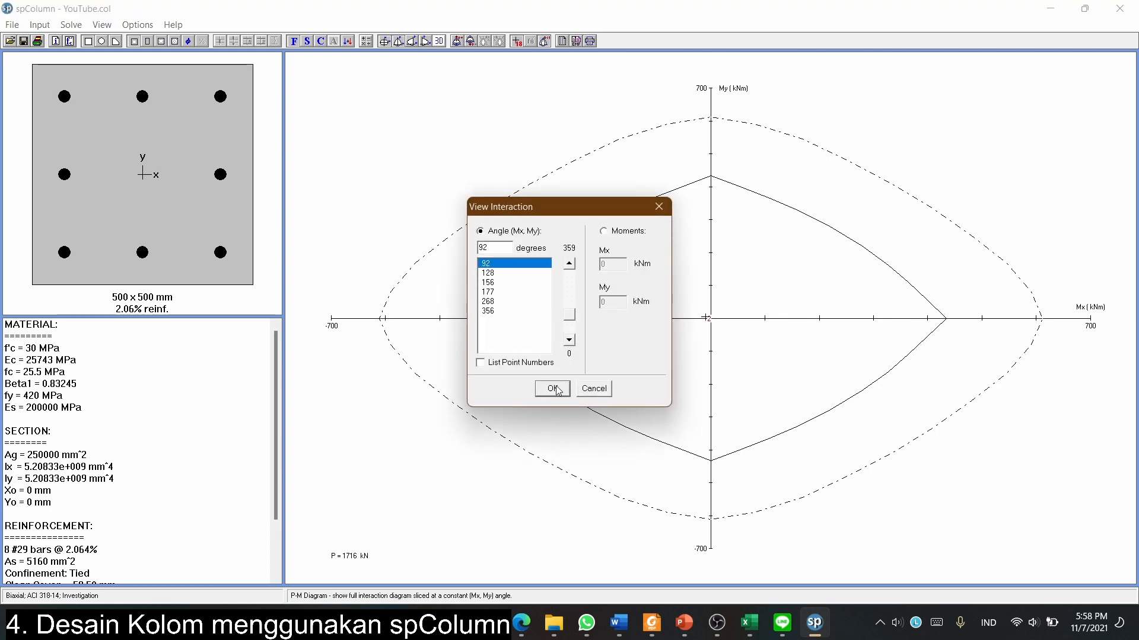
left_click(552, 389)
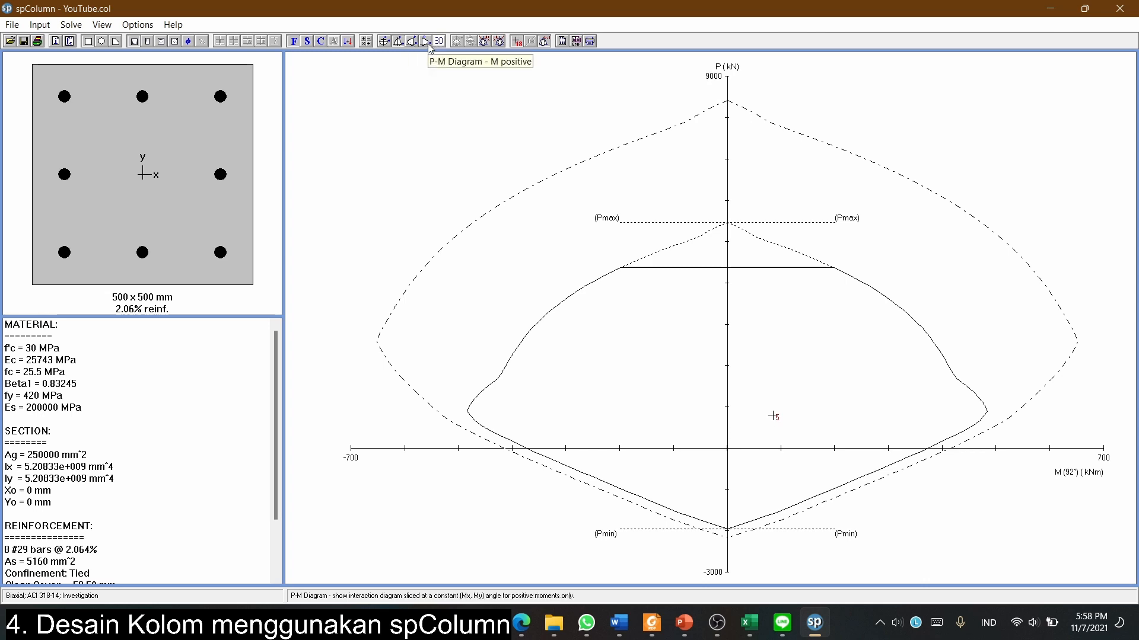
left_click(546, 43)
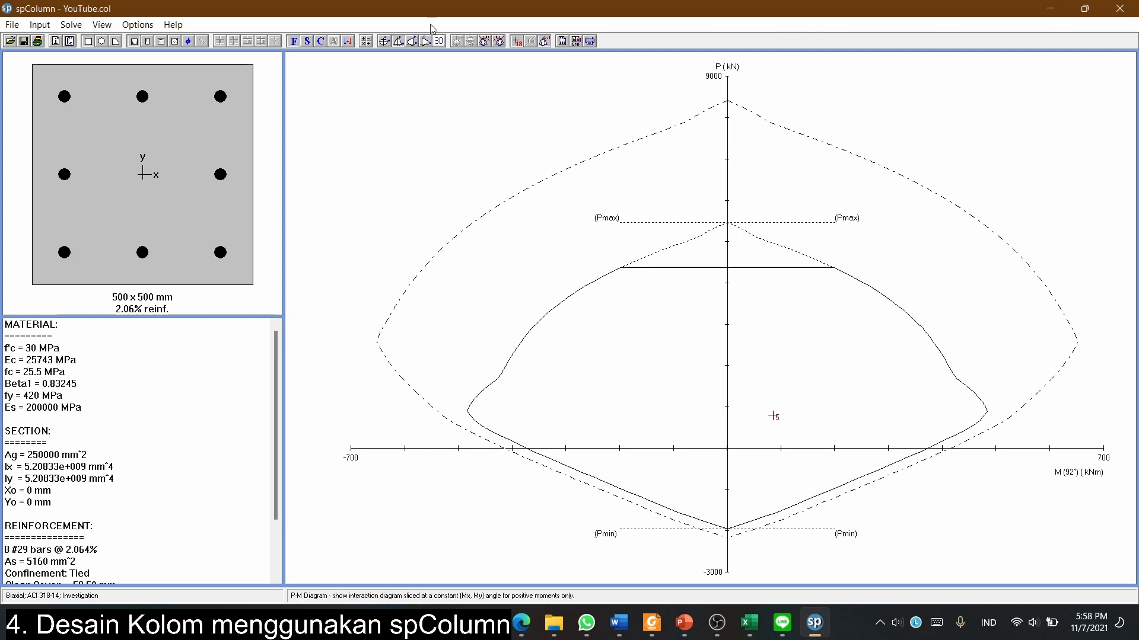
left_click(398, 43)
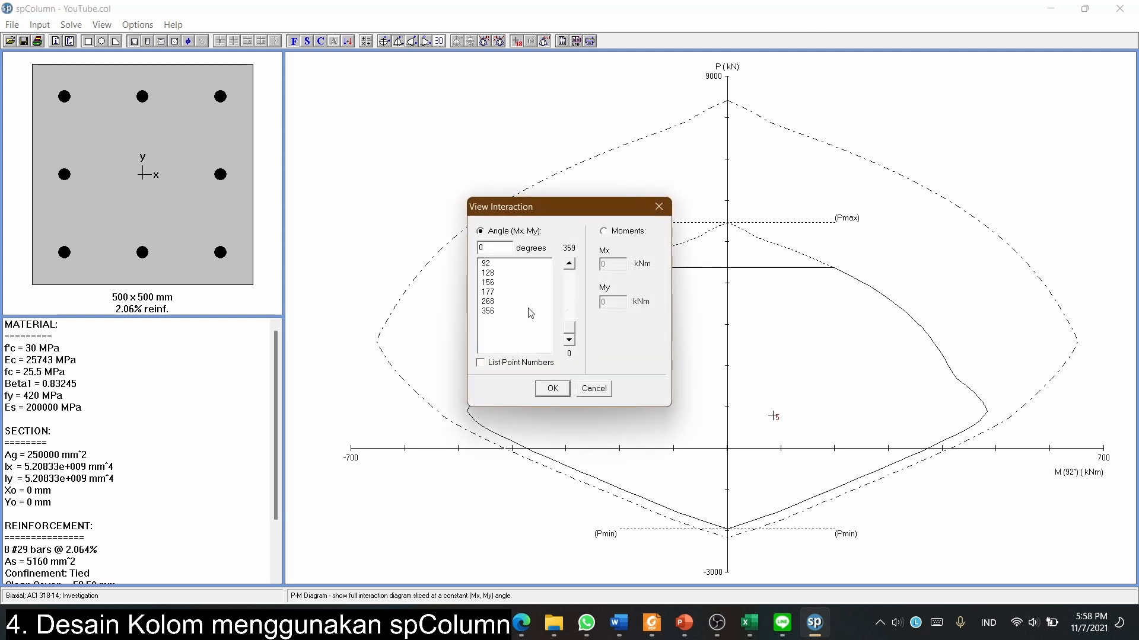
left_click(503, 273)
left_click(552, 389)
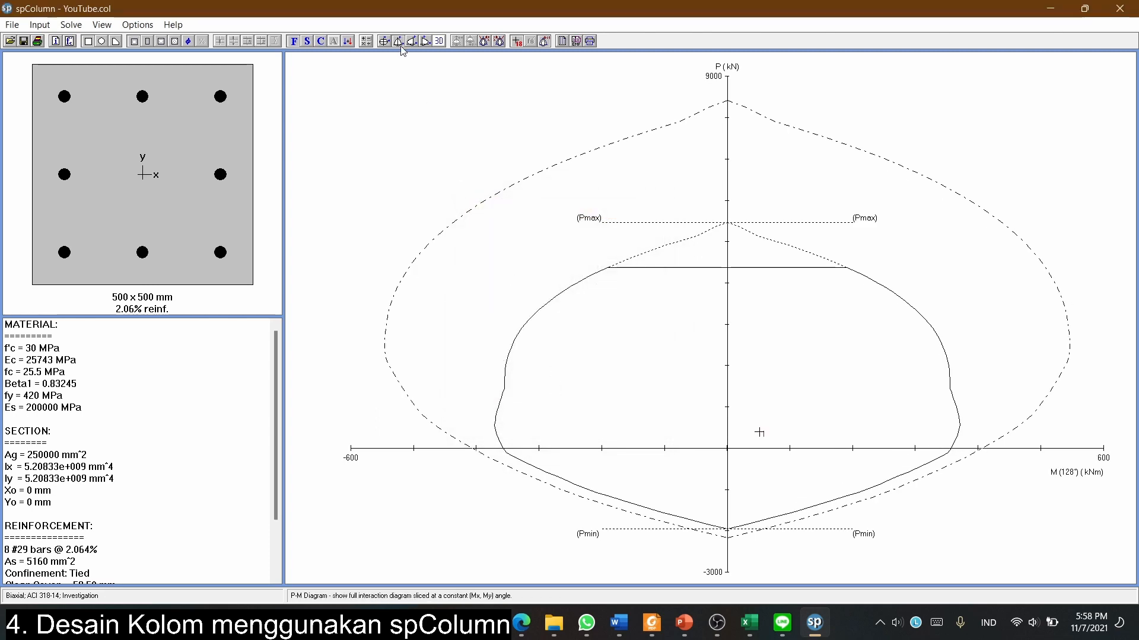
Display the full P-M interaction diagram at the 156-degree angle and at the 268-degree angle.
left_click(398, 42)
left_click(502, 282)
left_click(553, 389)
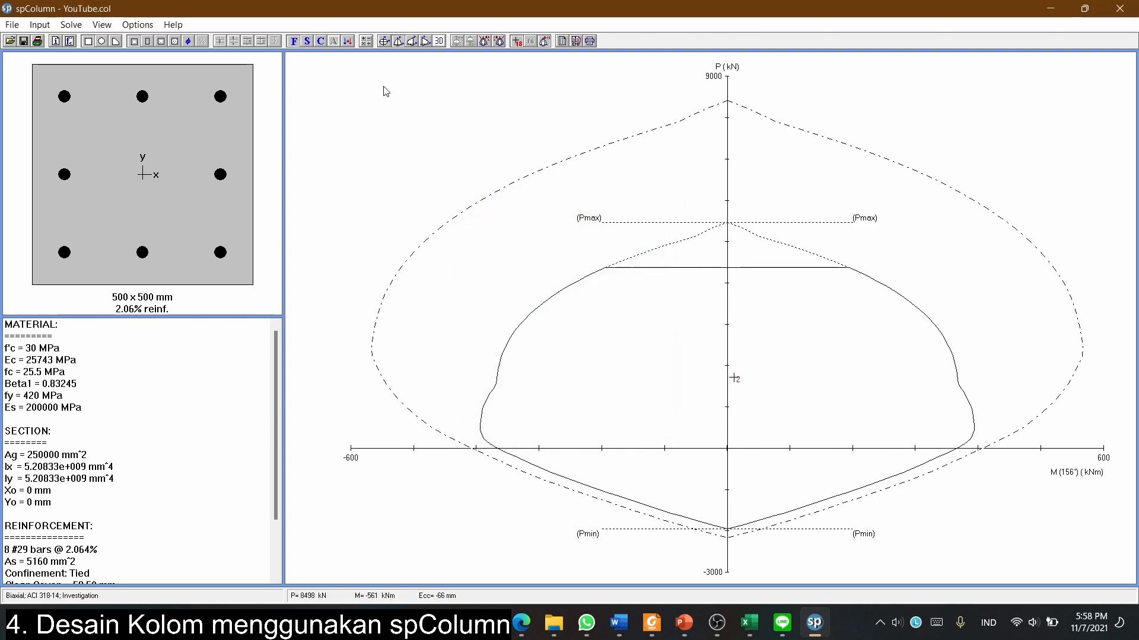
left_click(397, 42)
left_click(490, 301)
left_click(552, 389)
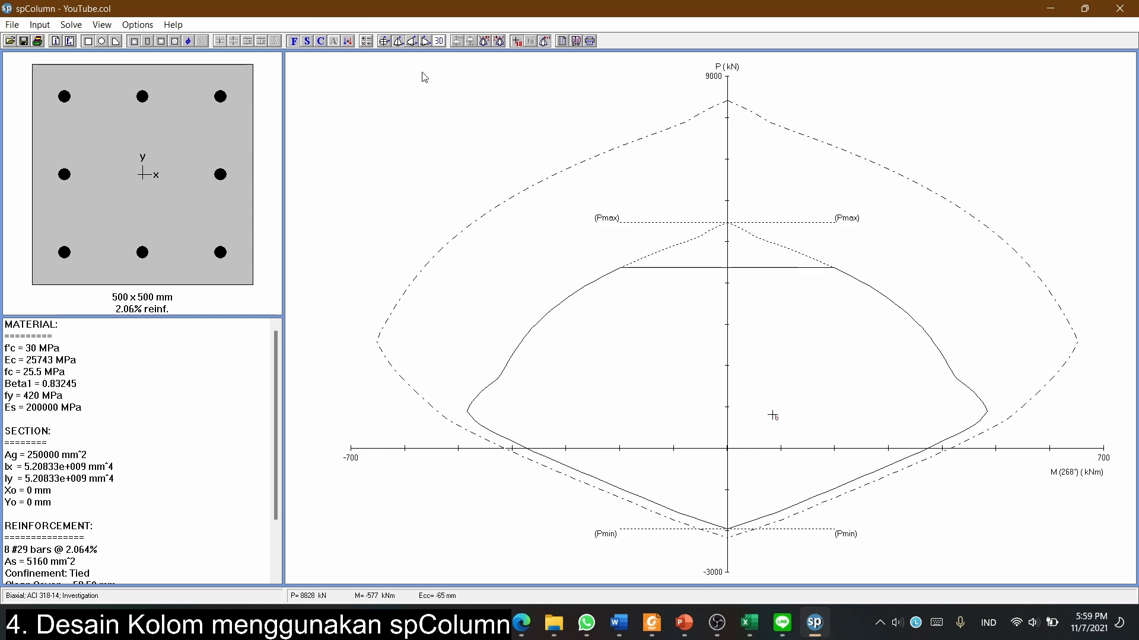
Open the 3D interaction surface and compare it with the nominal surface hidden and shown.
left_click(440, 42)
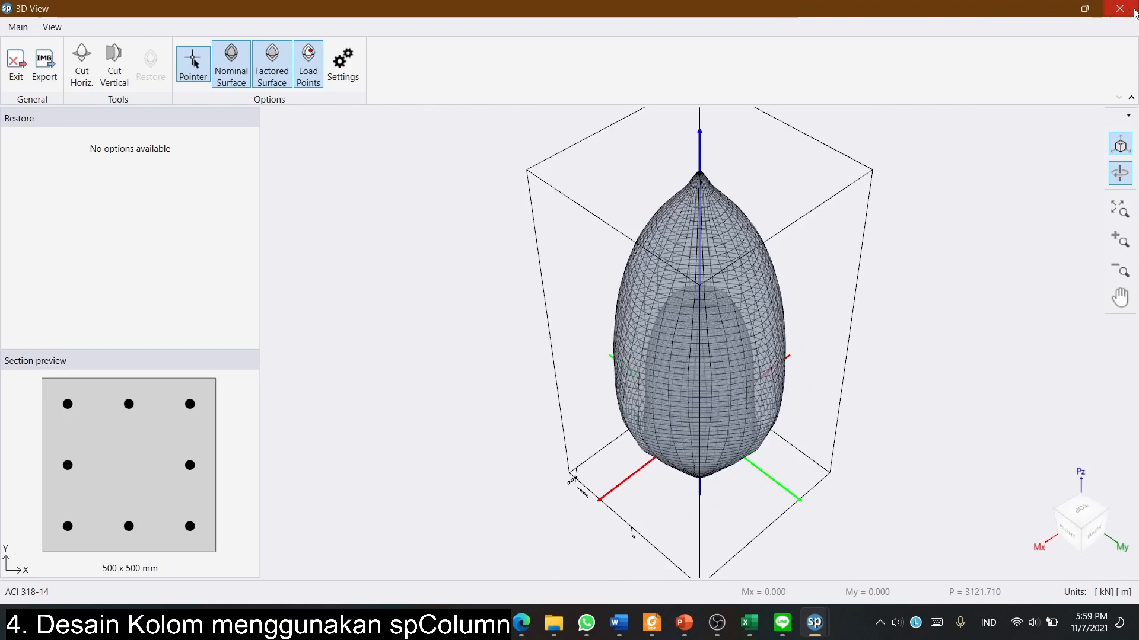
left_click(1130, 9)
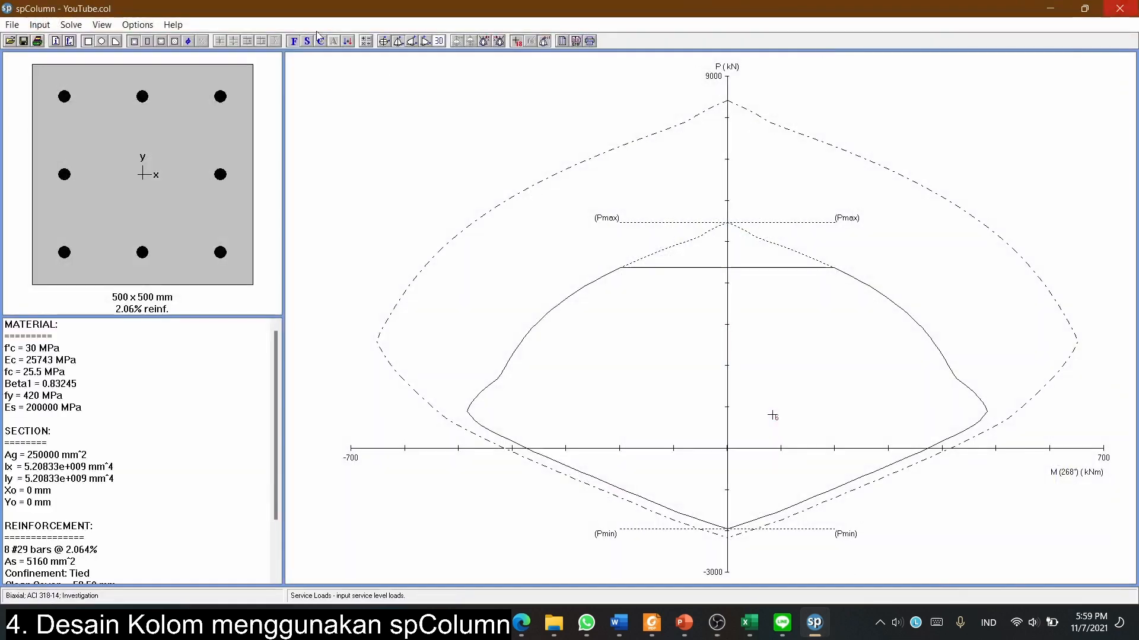
left_click(440, 41)
left_click_drag(812, 461, 836, 303)
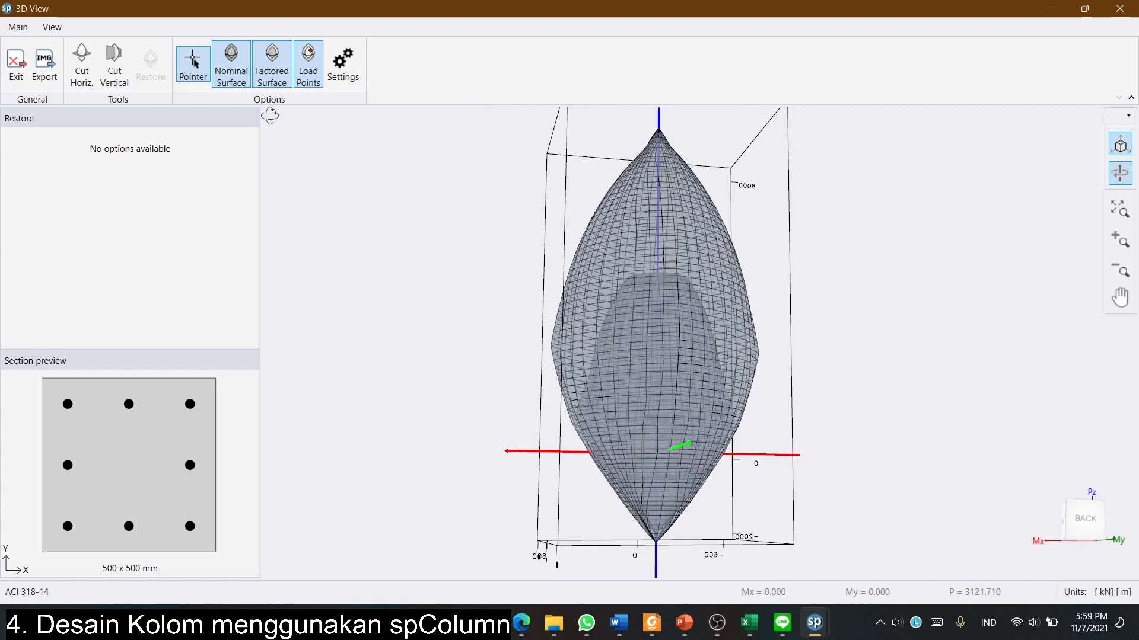
left_click(241, 73)
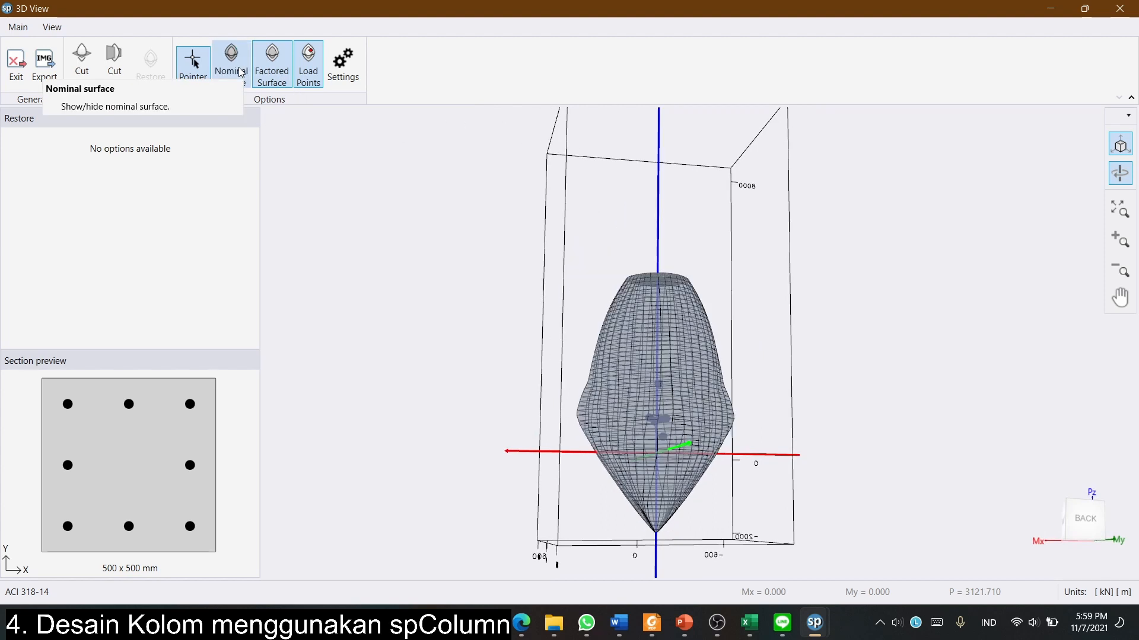
left_click(241, 73)
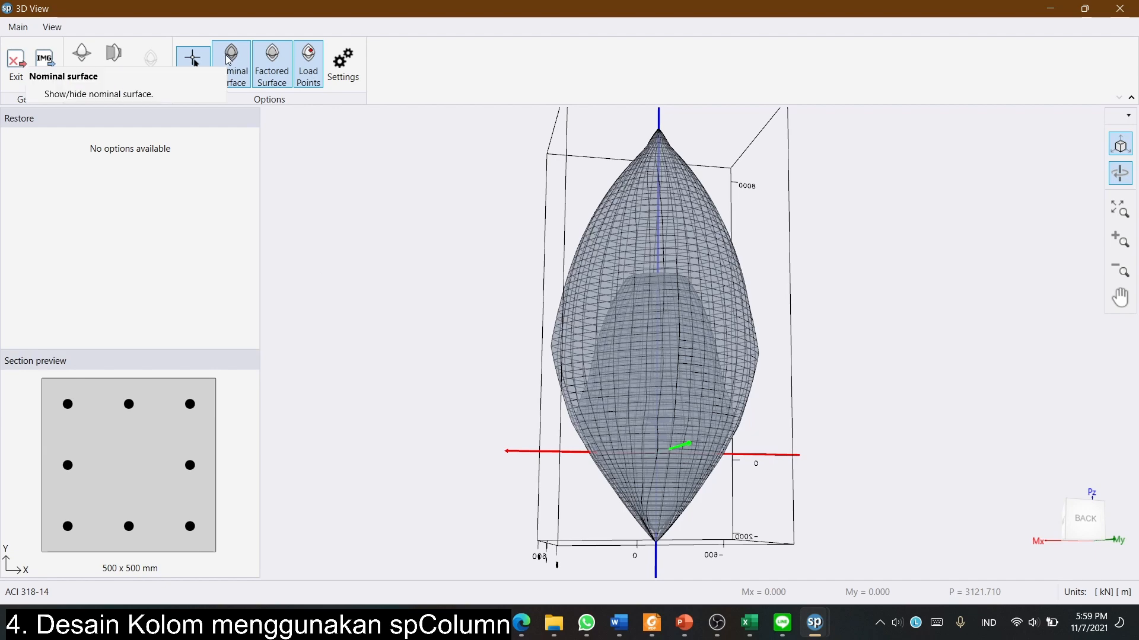
left_click_drag(630, 170, 777, 307)
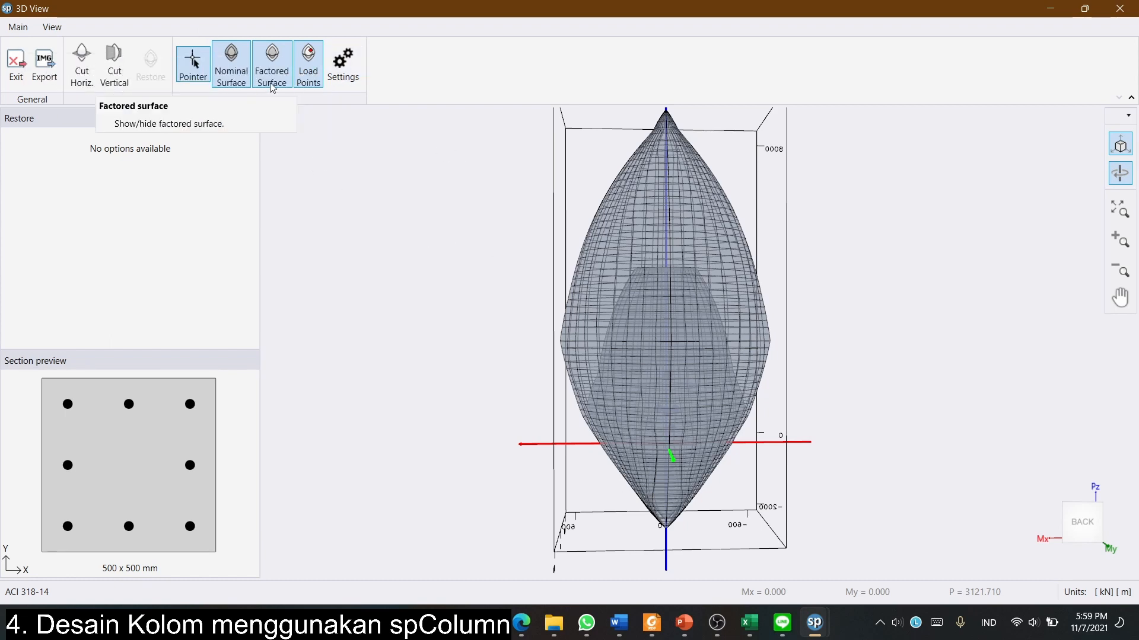
Hide the nominal surface and examine the load points inside the factored surface from several angles.
left_click(216, 63)
left_click_drag(749, 388, 677, 297)
left_click_drag(660, 239, 686, 203)
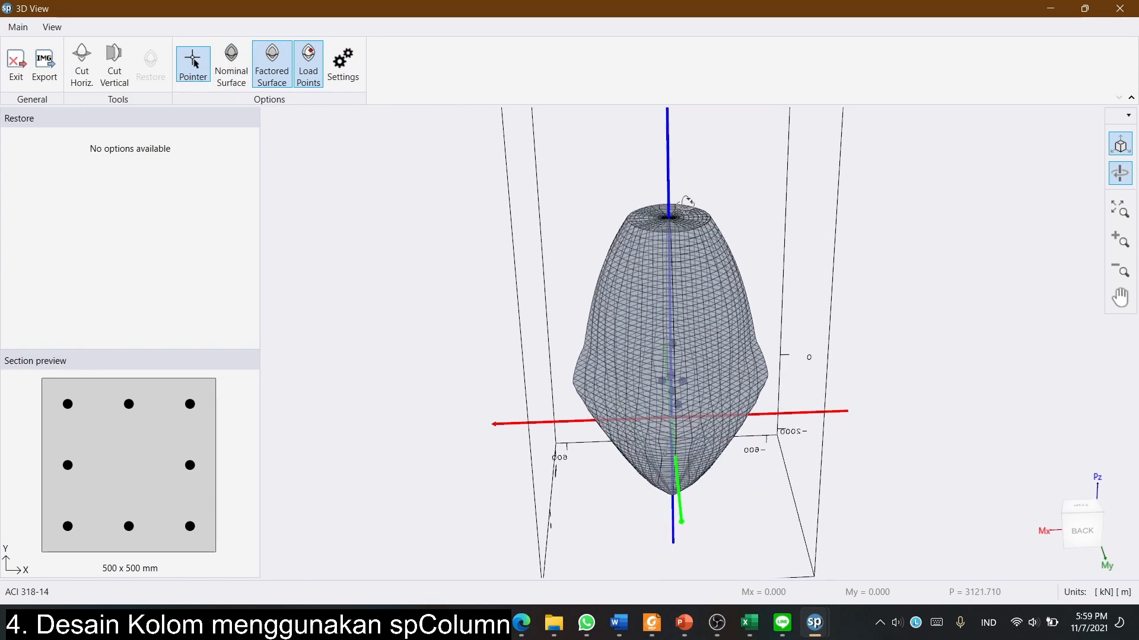
left_click_drag(659, 240, 658, 197)
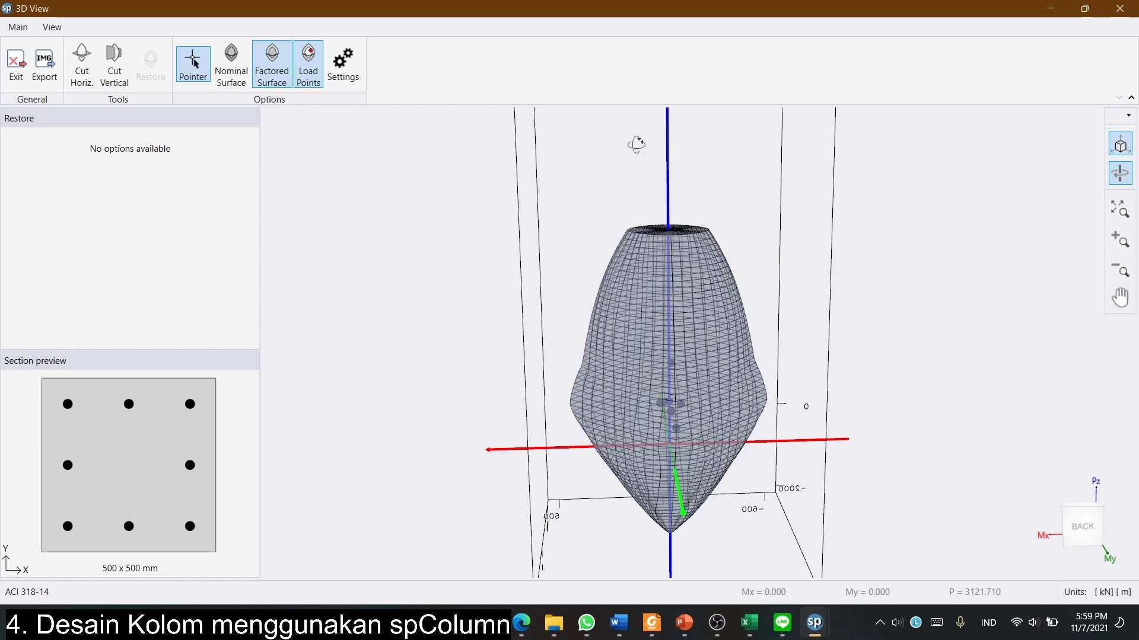
left_click_drag(683, 223, 648, 171)
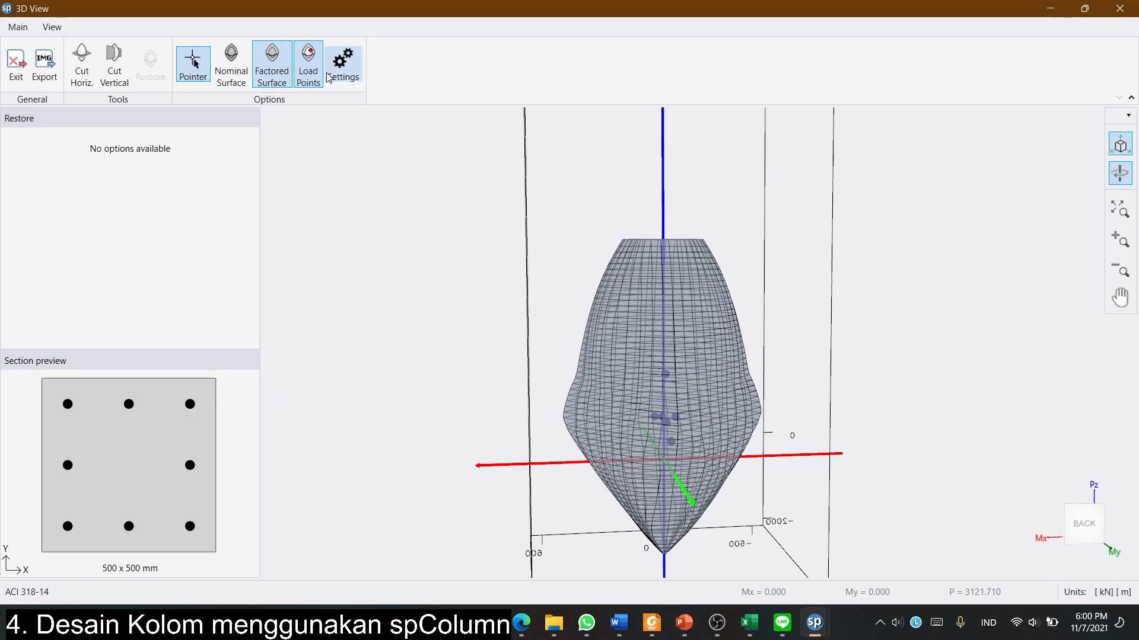
scroll(702, 474, "up", 2)
scroll(703, 475, "up", 5)
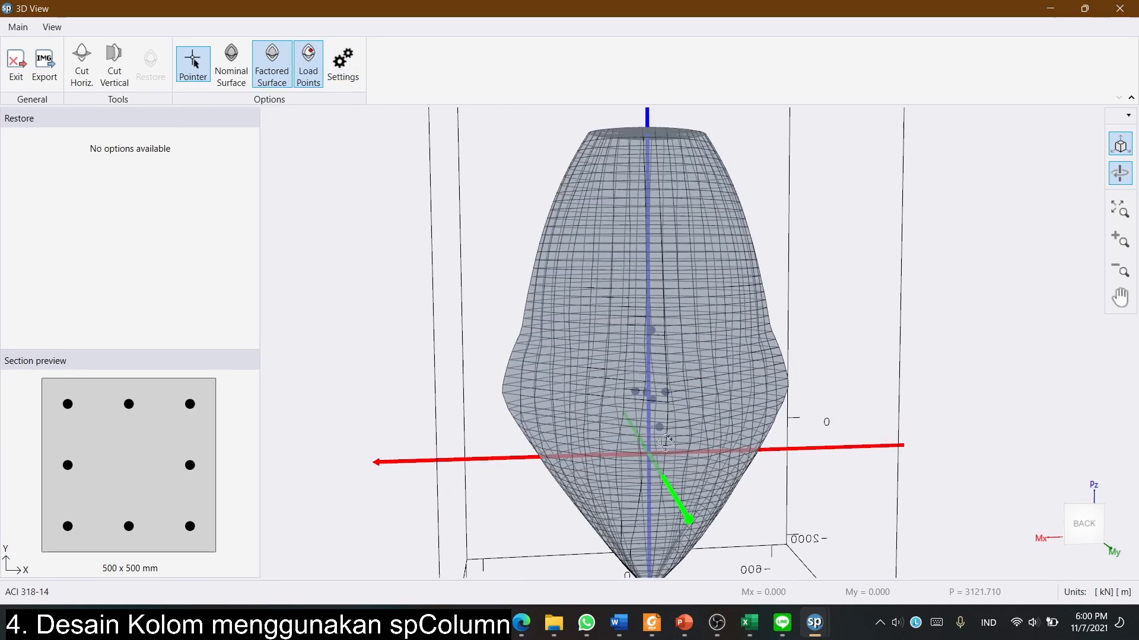
left_click_drag(687, 414, 633, 295)
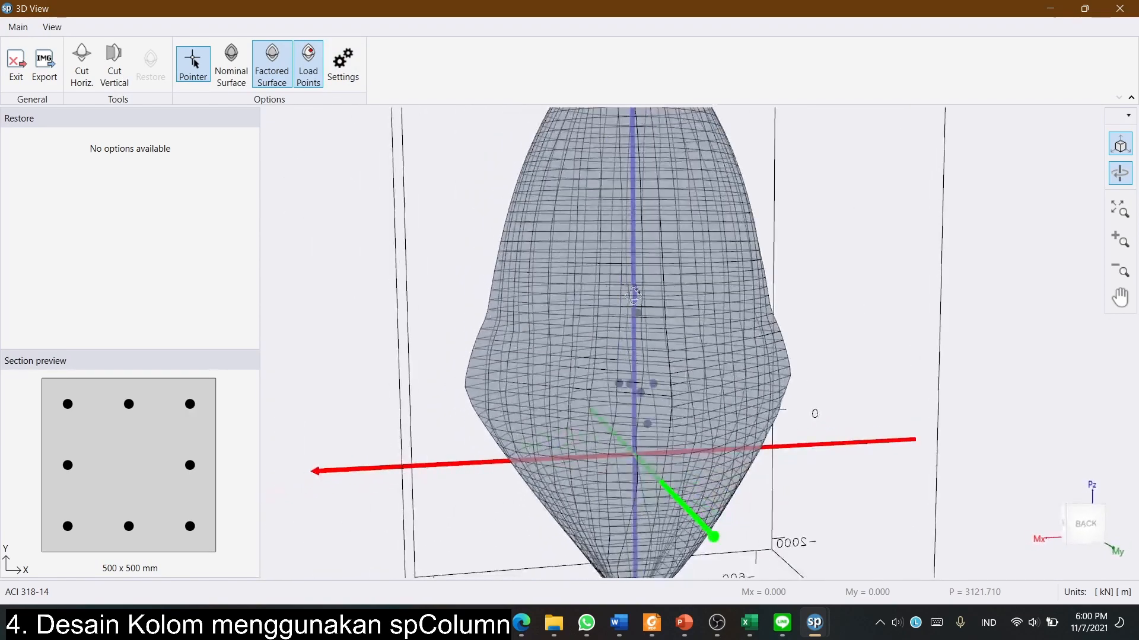
left_click_drag(694, 446, 630, 289)
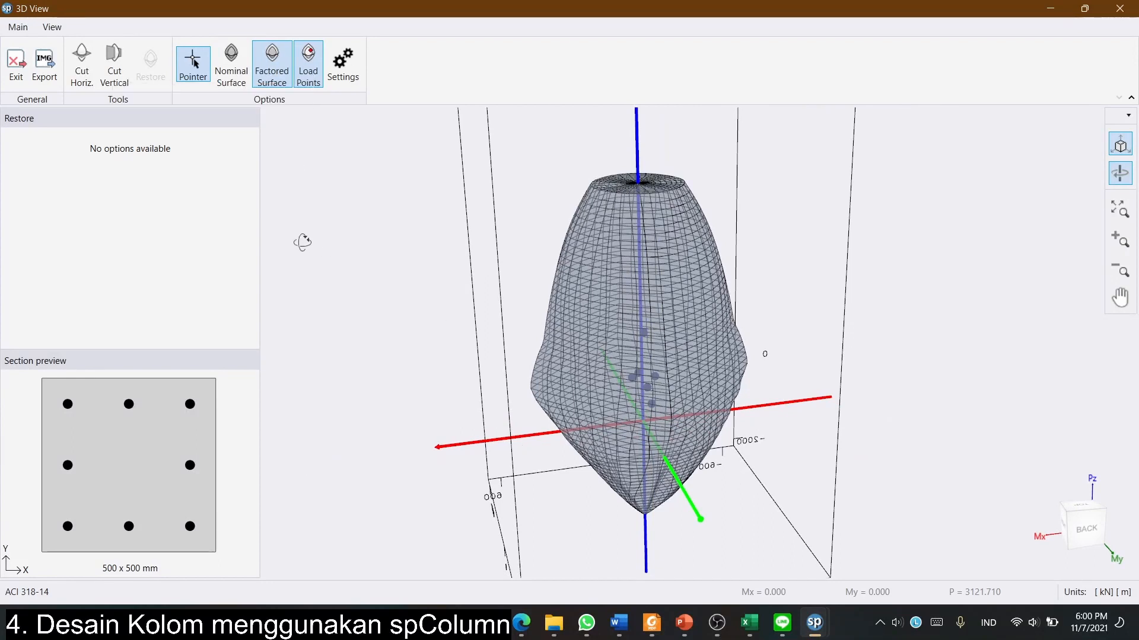
Cut the factored surface horizontally at P = 1561.972 kN, inspect the load points inside it, and exit the 3D view.
left_click(82, 63)
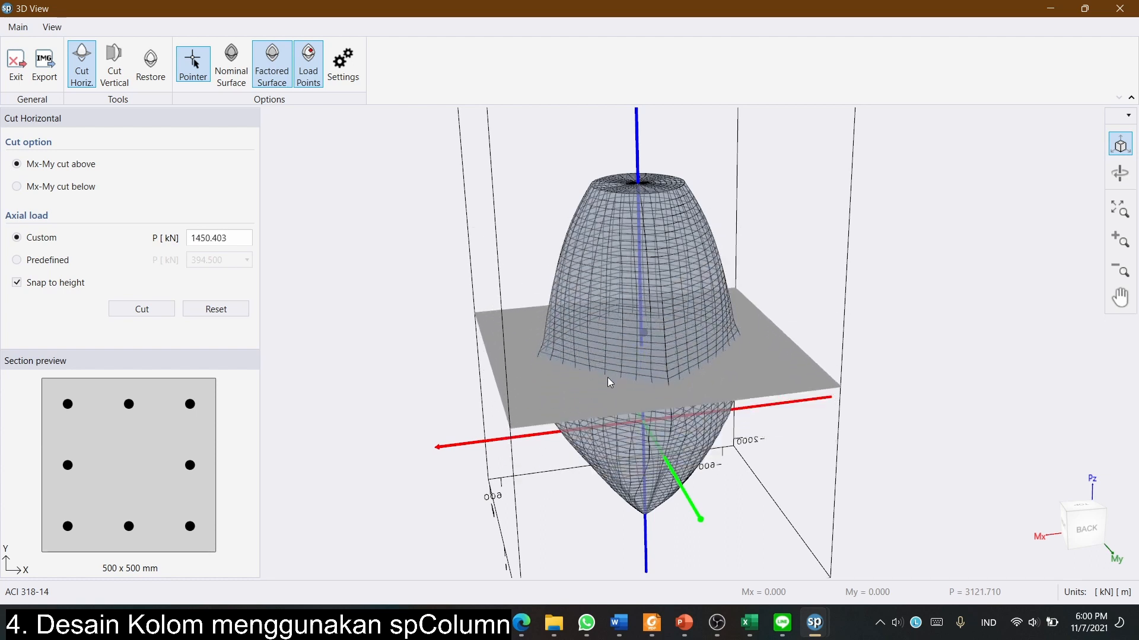
left_click(643, 389)
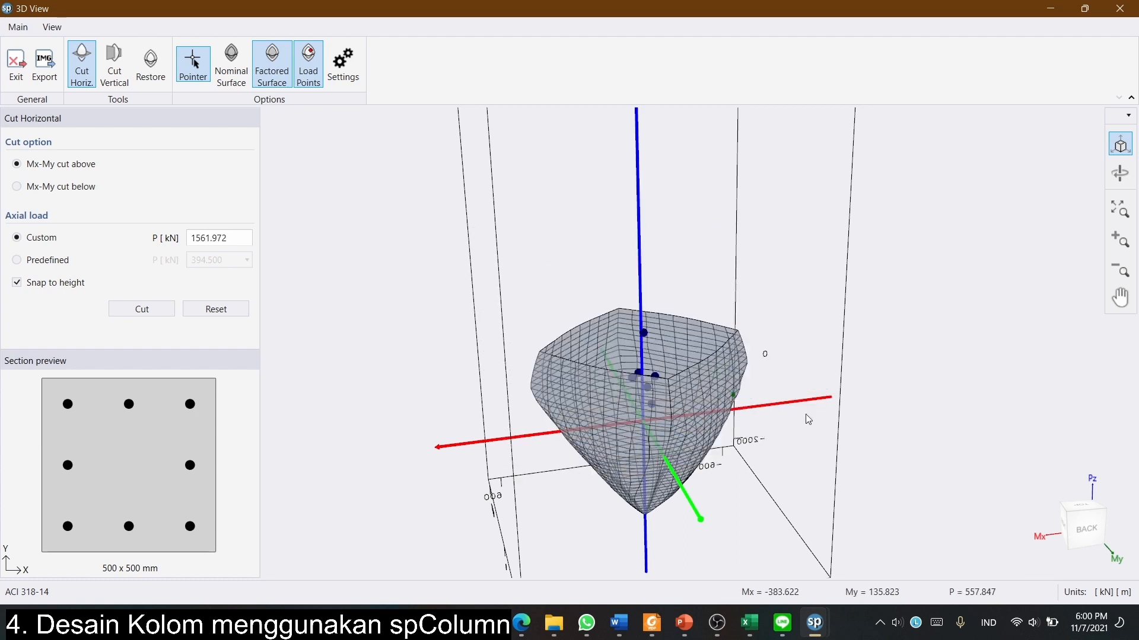
left_click_drag(772, 402, 721, 410)
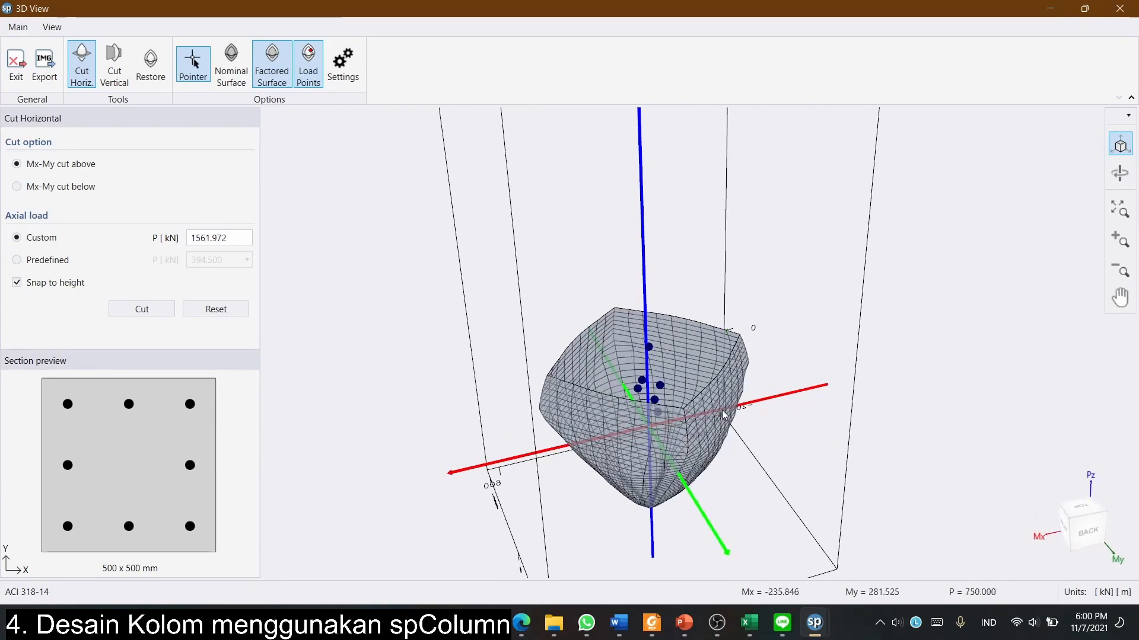
middle_click_drag(762, 464, 748, 389)
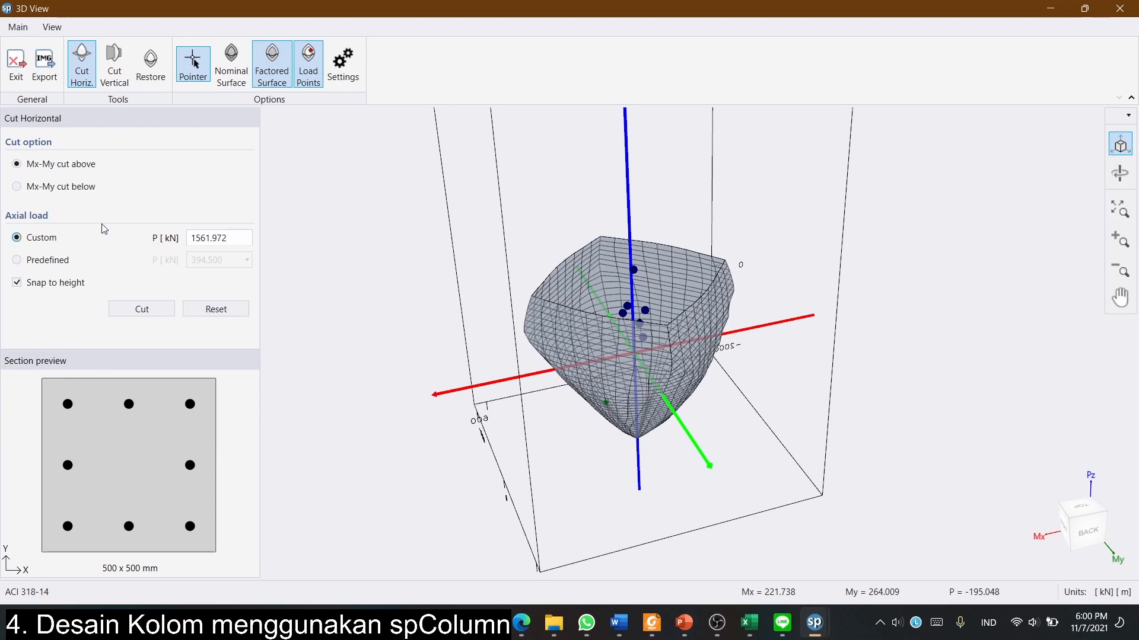
left_click(17, 75)
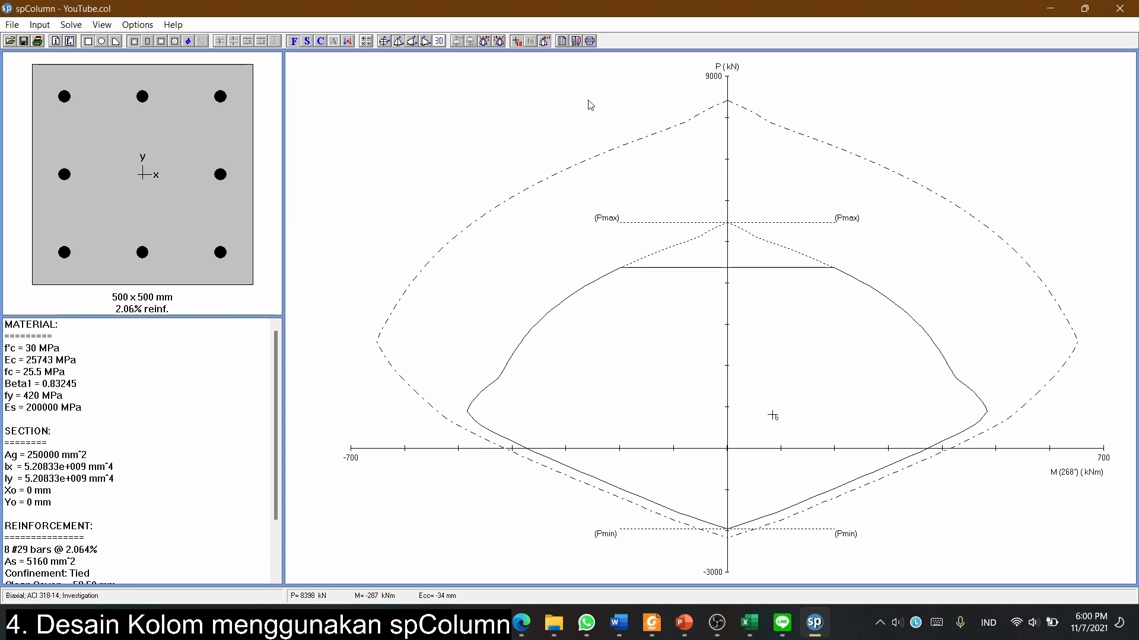
Display the full P-M interaction diagram at the 356-degree angle and copy it to the clipboard.
left_click(399, 41)
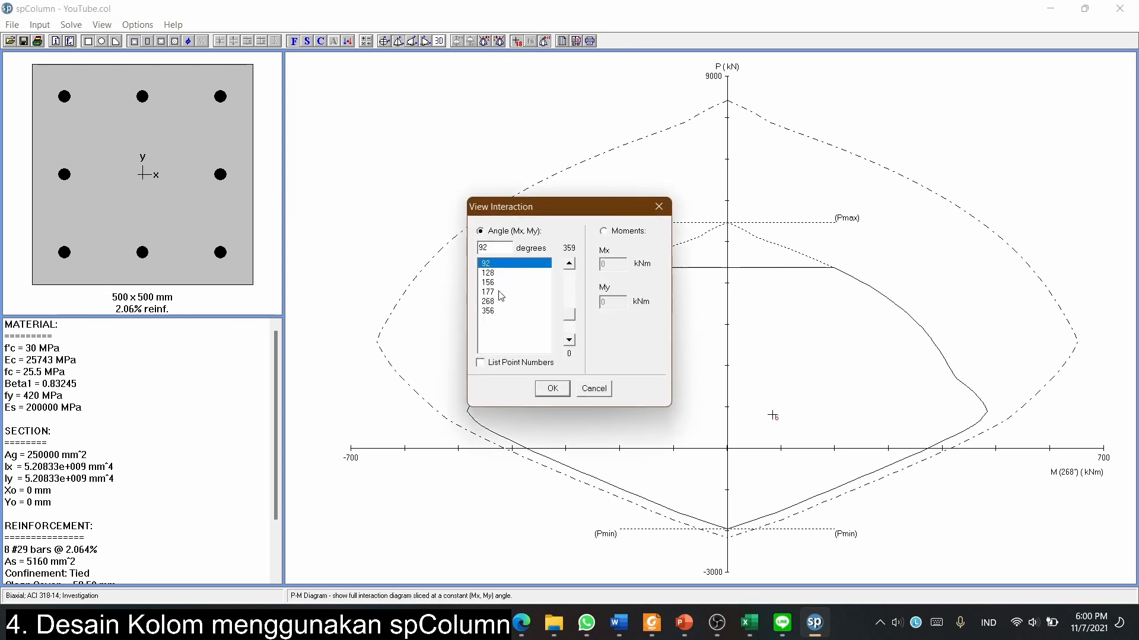
left_click(504, 328)
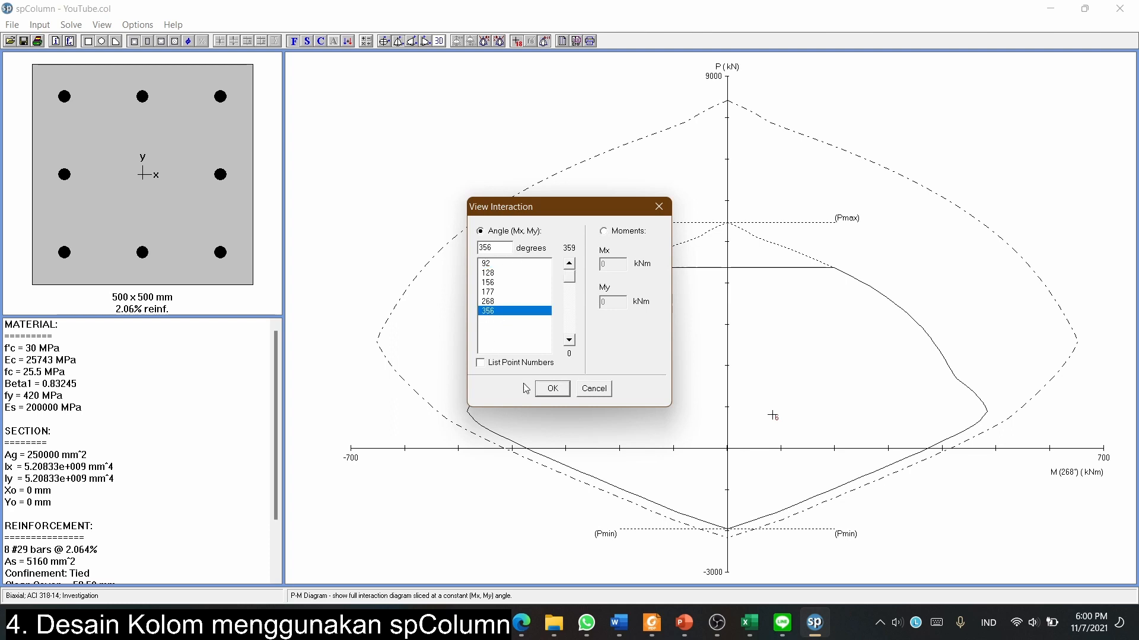
left_click(552, 389)
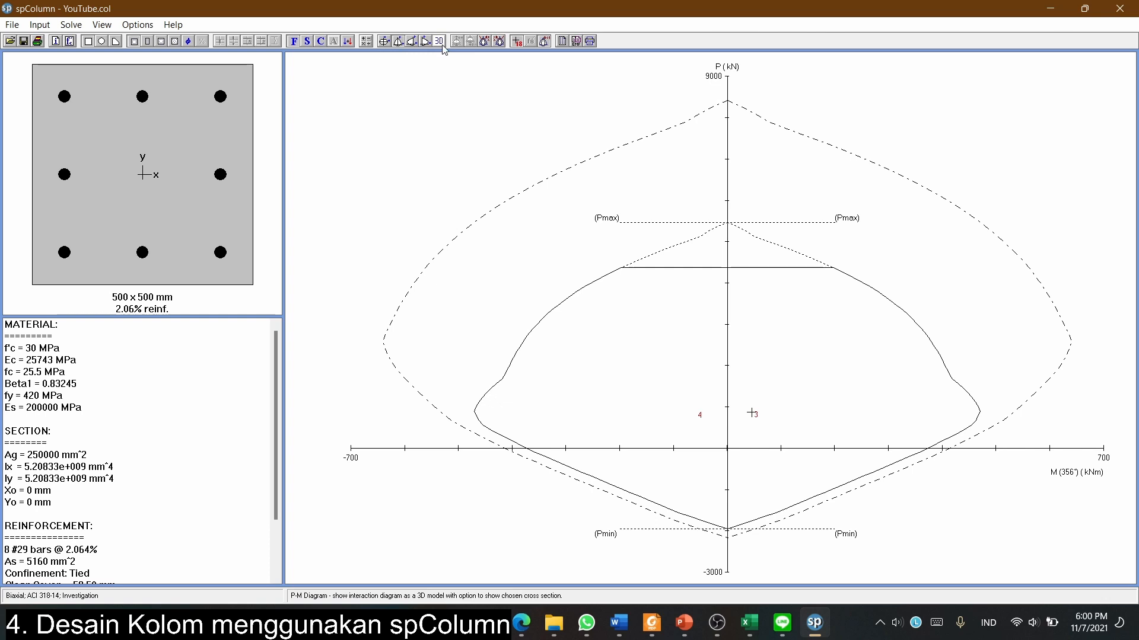
left_click(590, 41)
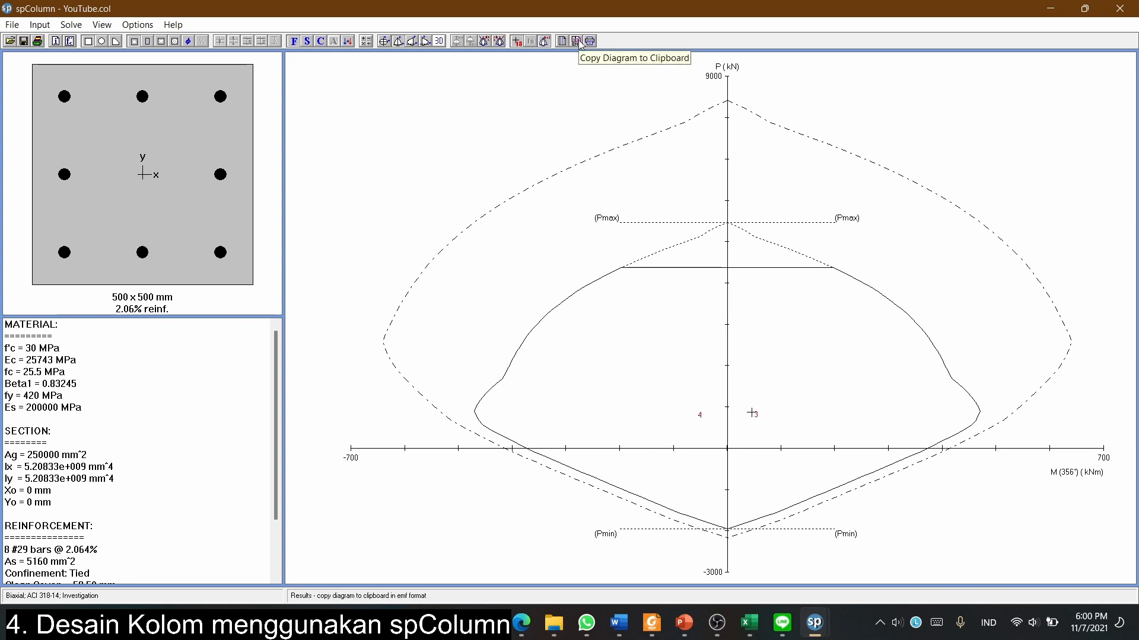
left_click(579, 42)
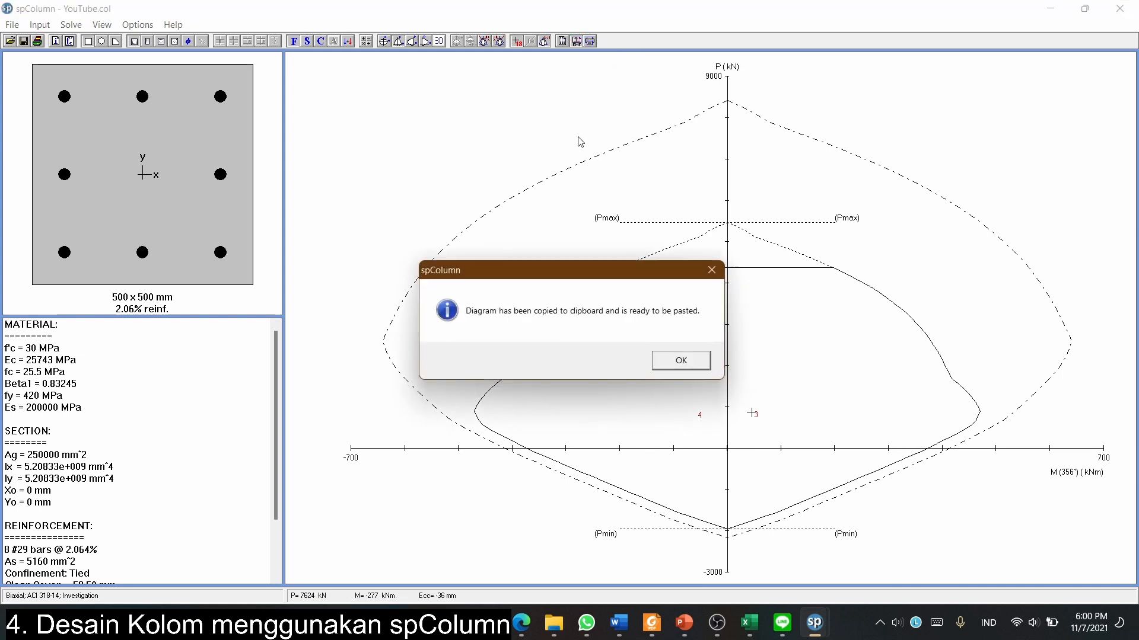
left_click(681, 361)
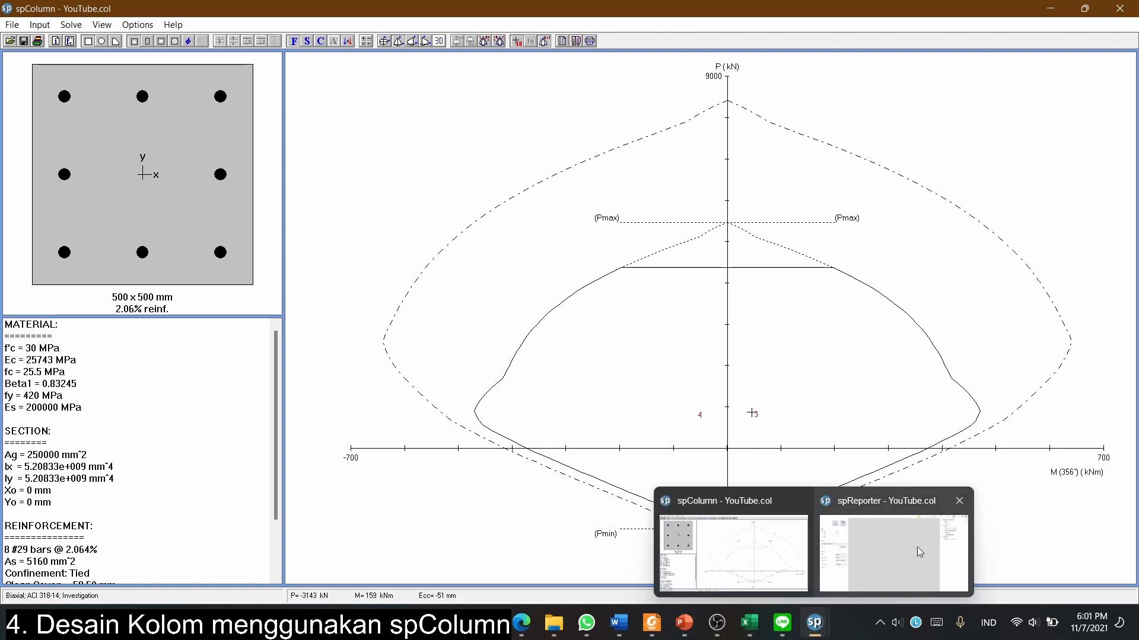
Open the results report and examine the table of factored loads and moments with corresponding capacities.
left_click(592, 41)
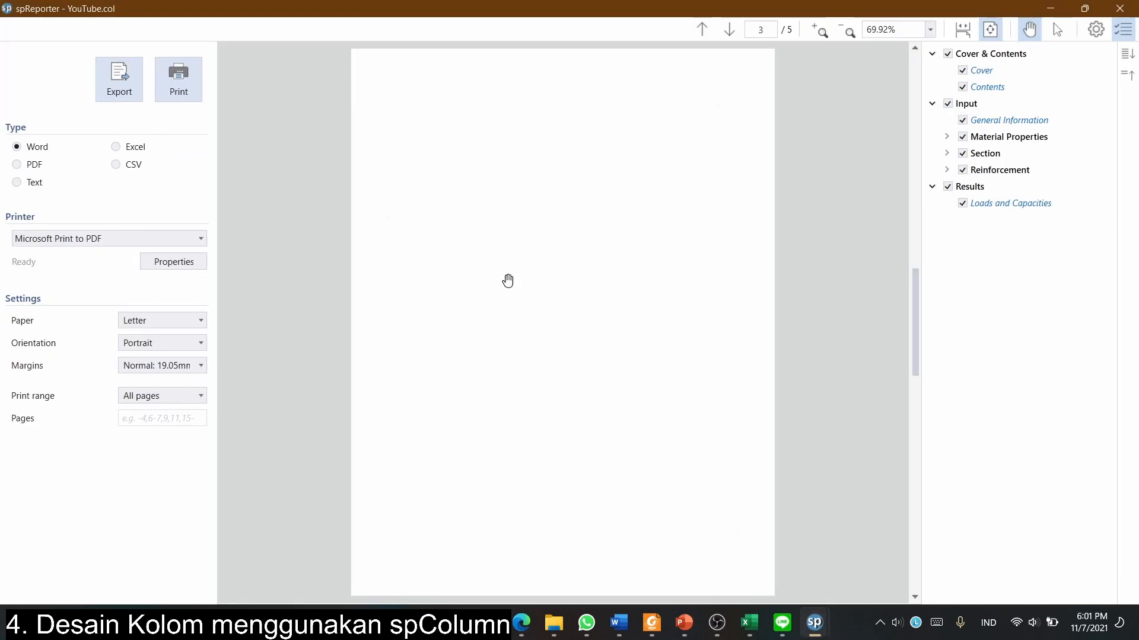
scroll(508, 281, "down", 4)
scroll(422, 248, "up", 3, "ctrl")
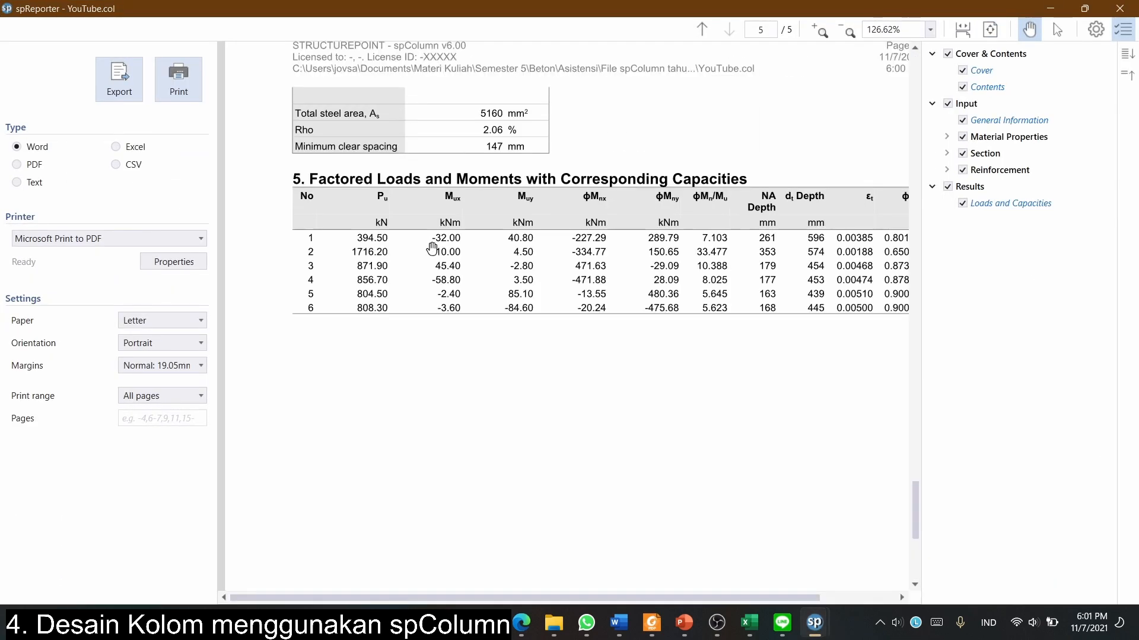
scroll(652, 350, "down", 3, "ctrl")
scroll(662, 285, "up", 2, "ctrl")
scroll(651, 338, "up", 8)
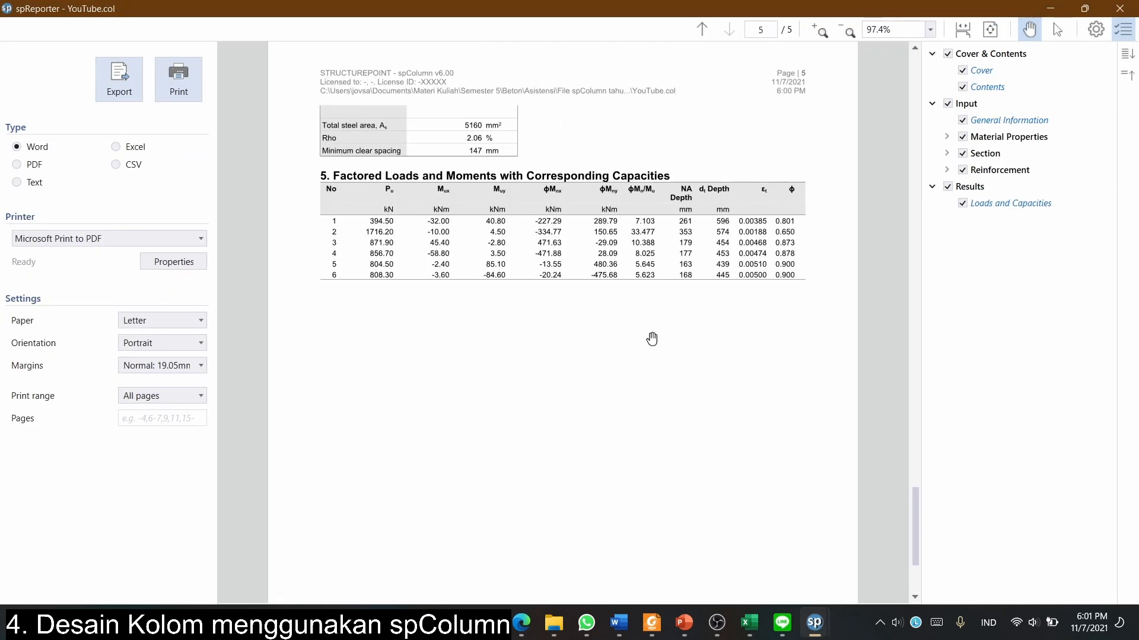
scroll(632, 417, "down", 7)
scroll(631, 417, "up", 3, "ctrl")
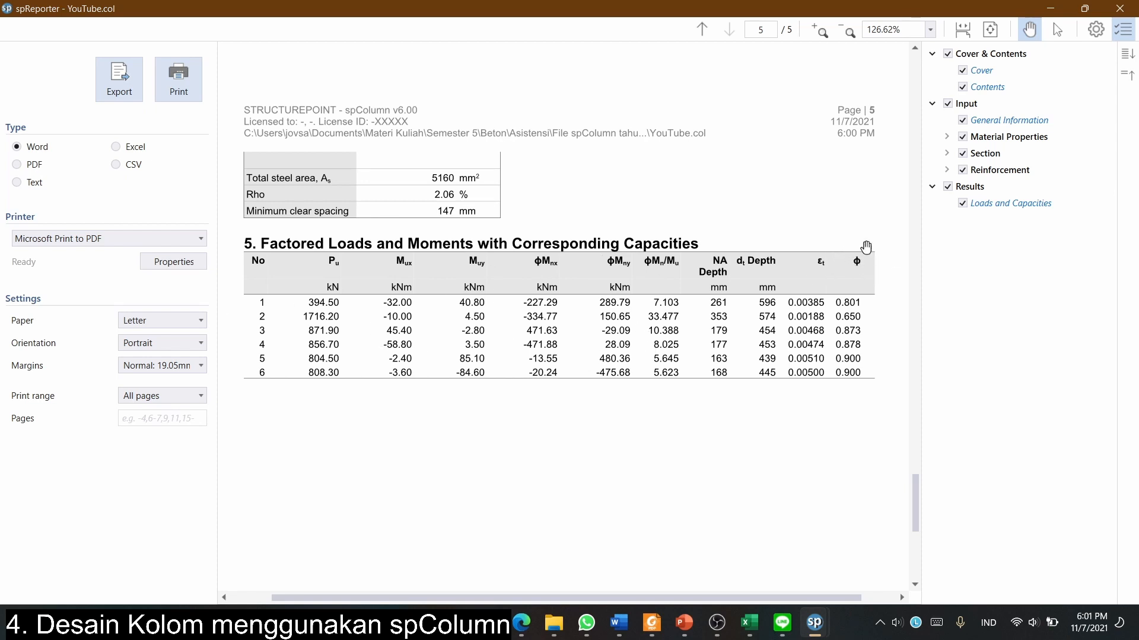
scroll(783, 426, "down", 2, "ctrl")
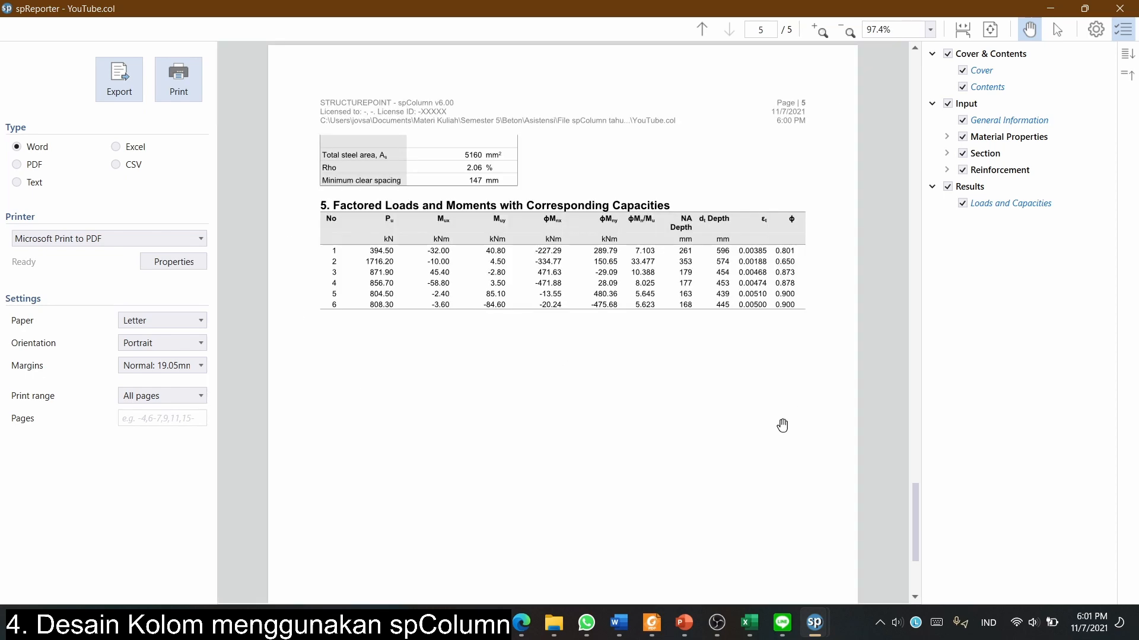
Review the report's capacity ratios for all six load cases and its reinforcement section, and close the report.
scroll(623, 371, "up", 2, "ctrl")
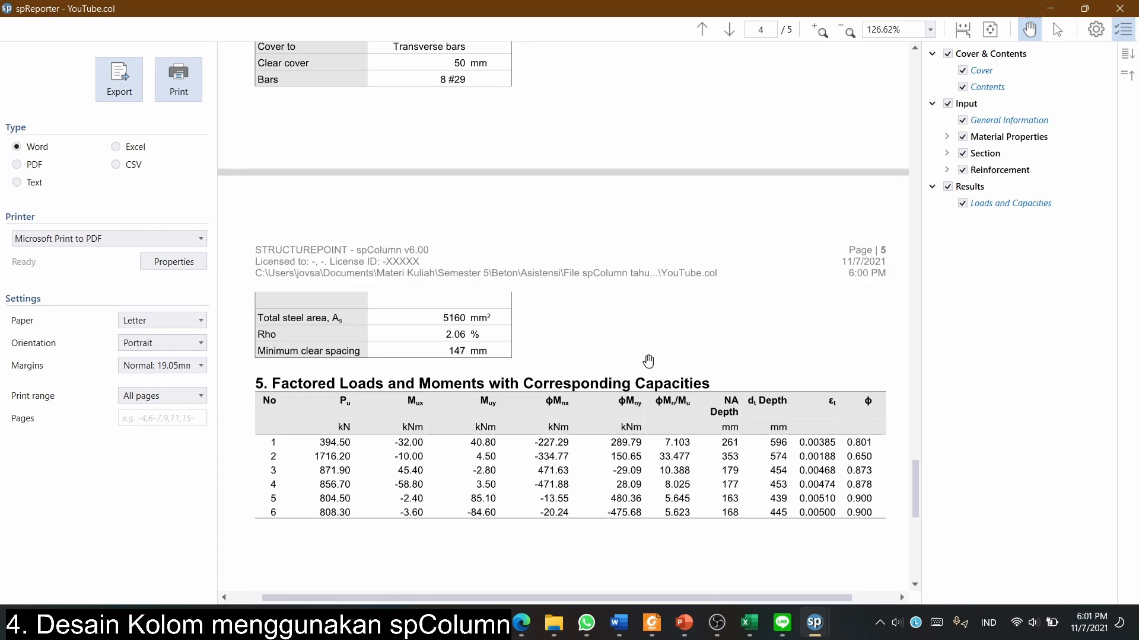
scroll(648, 361, "down", 1, "ctrl")
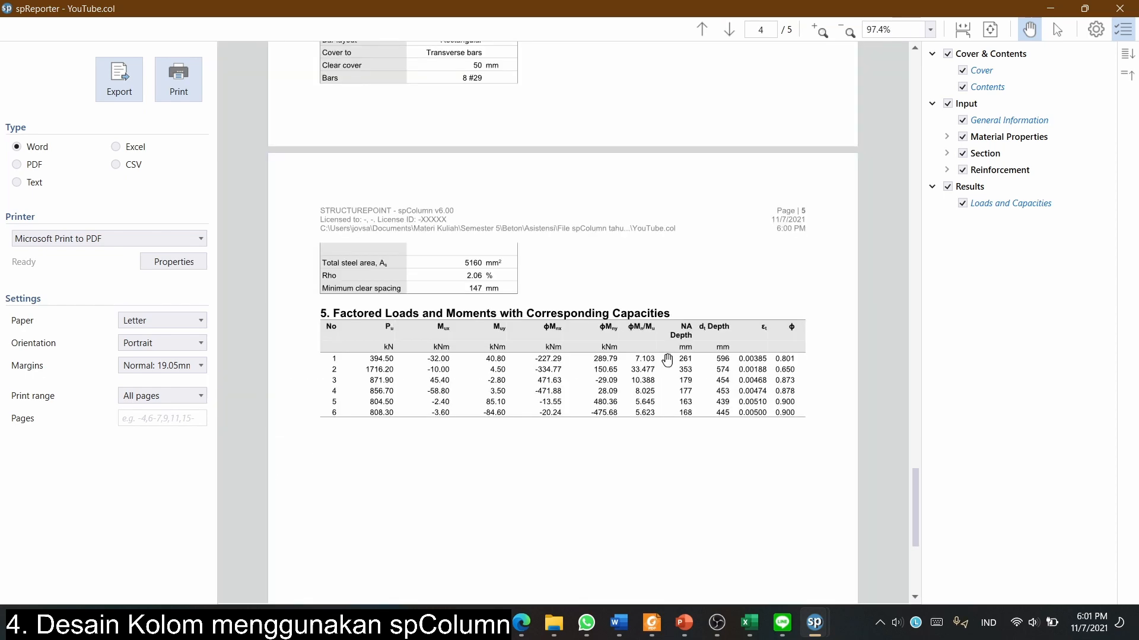
scroll(769, 275, "down", 5)
scroll(753, 281, "up", 3)
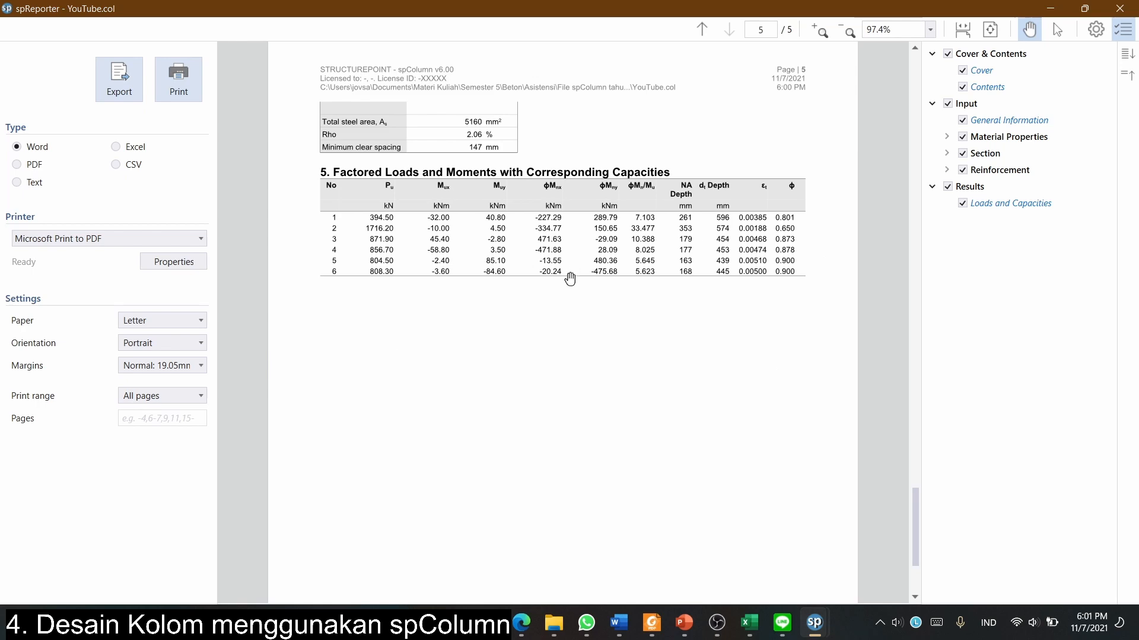
scroll(593, 309, "up", 1)
scroll(735, 243, "up", 8)
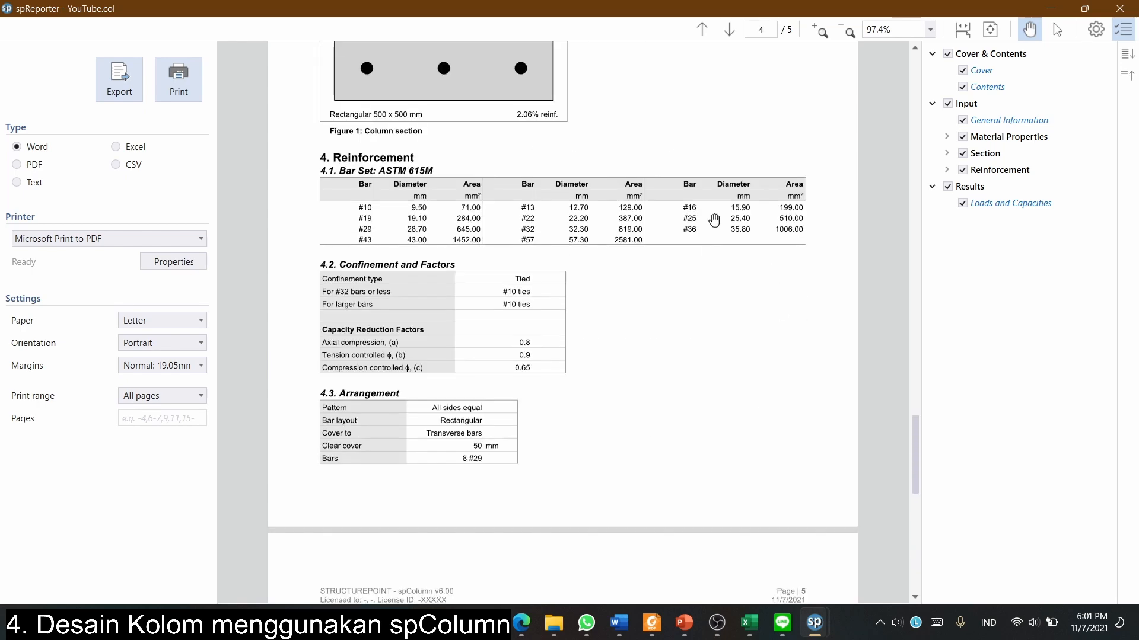
scroll(714, 221, "up", 5)
left_click(1120, 8)
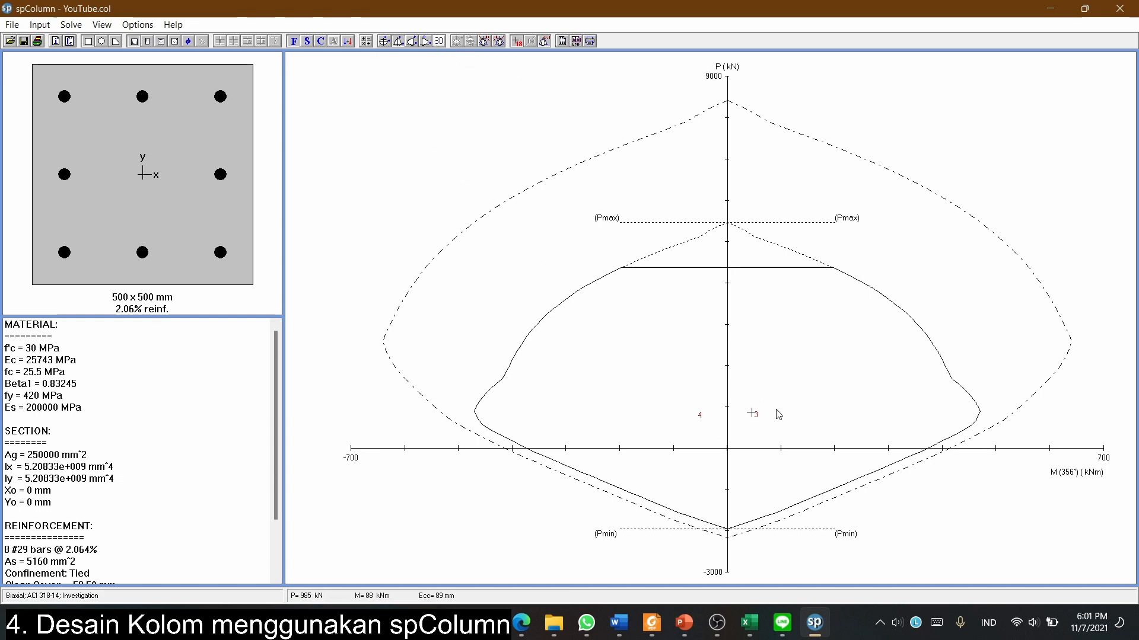
Reopen the 3D view, restore the uncut surface, hide the nominal surface, inspect the load points inside the factored surface, and close the view.
left_click(439, 41)
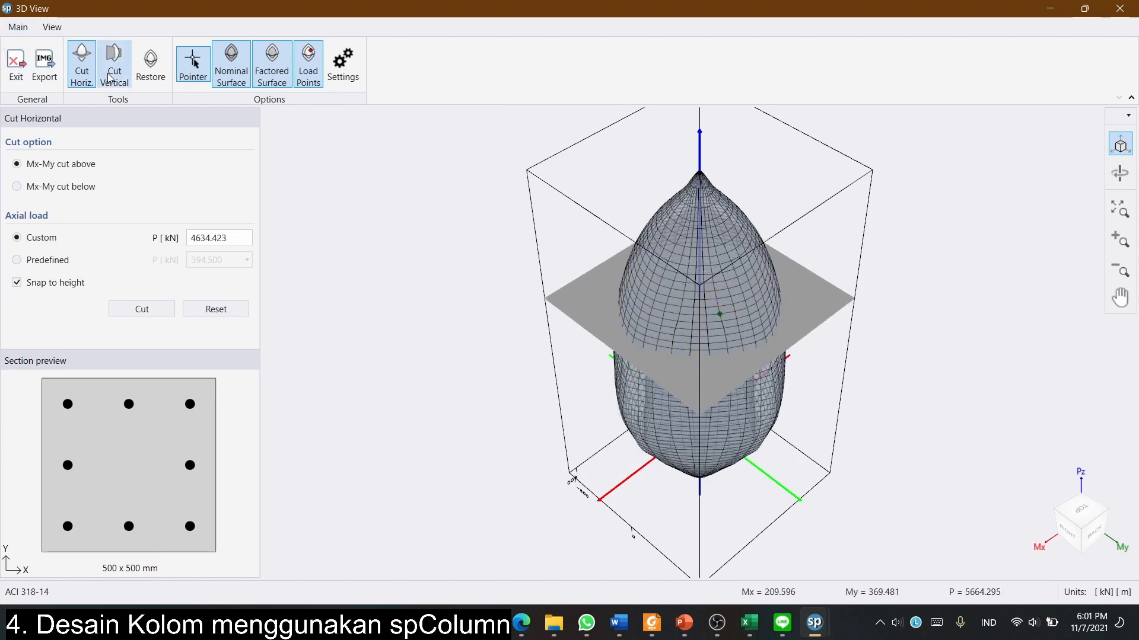
left_click(757, 234)
left_click(150, 62)
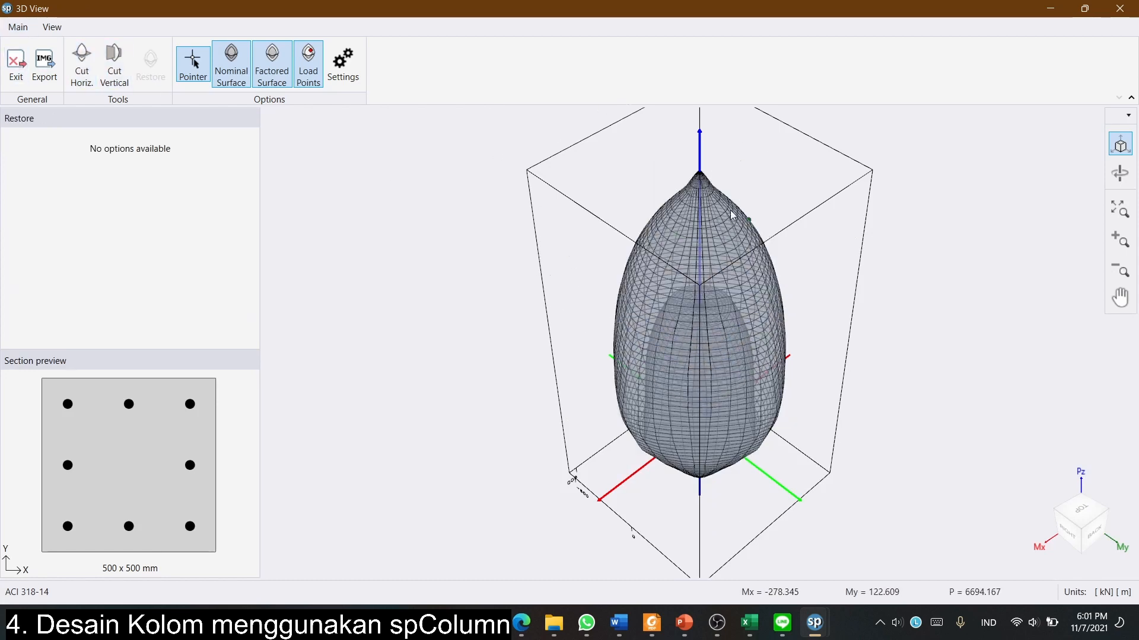
left_click(244, 84)
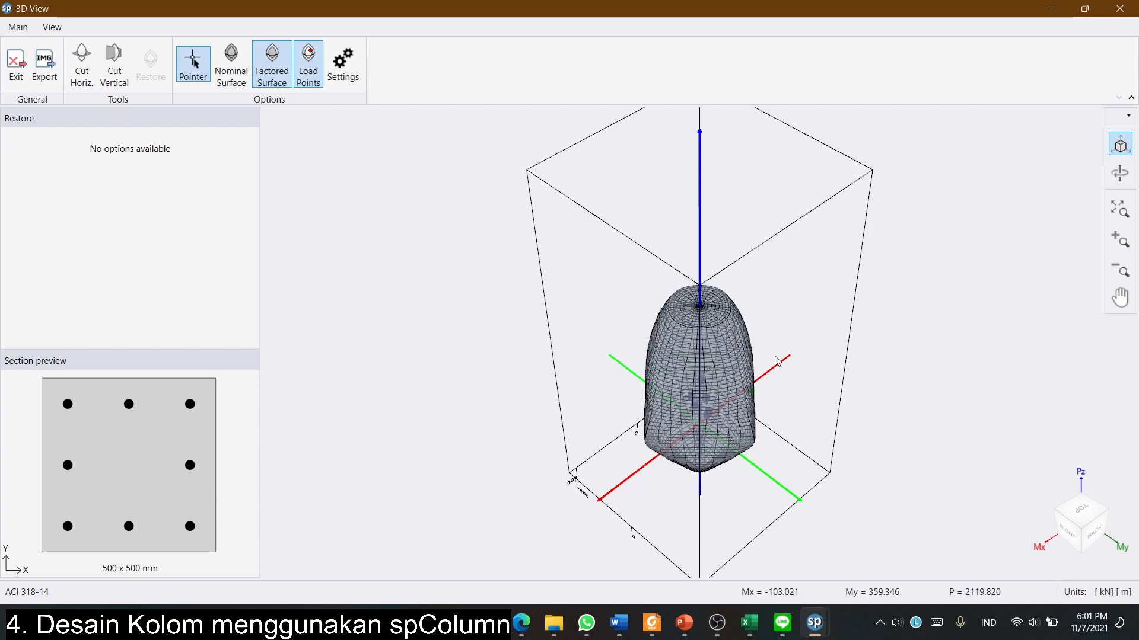
left_click_drag(762, 358, 977, 106)
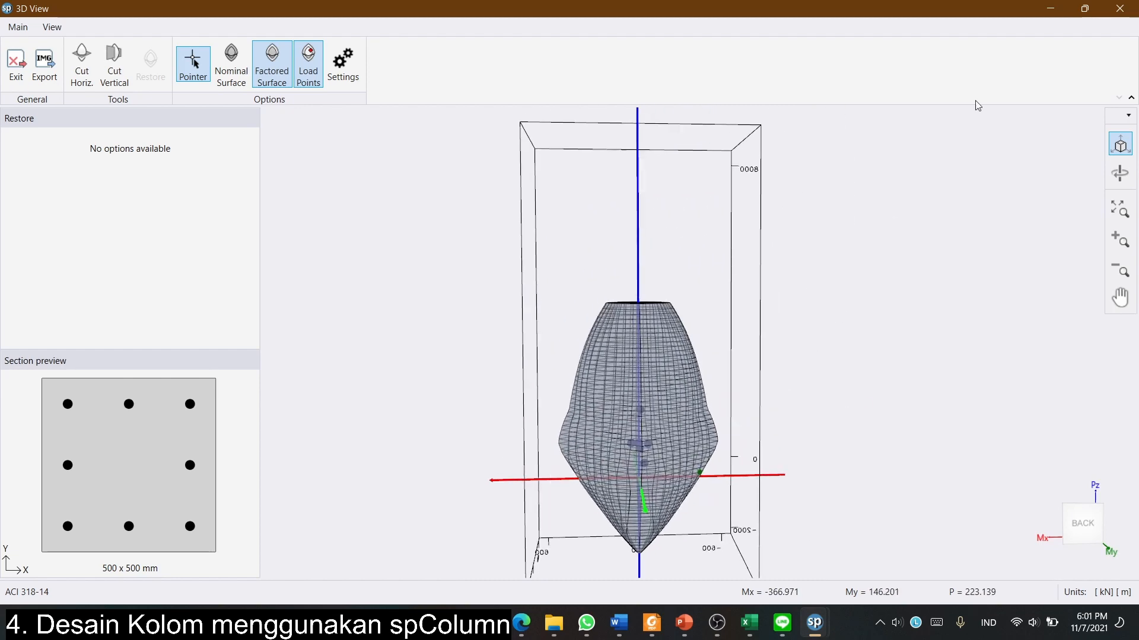
left_click(1128, 11)
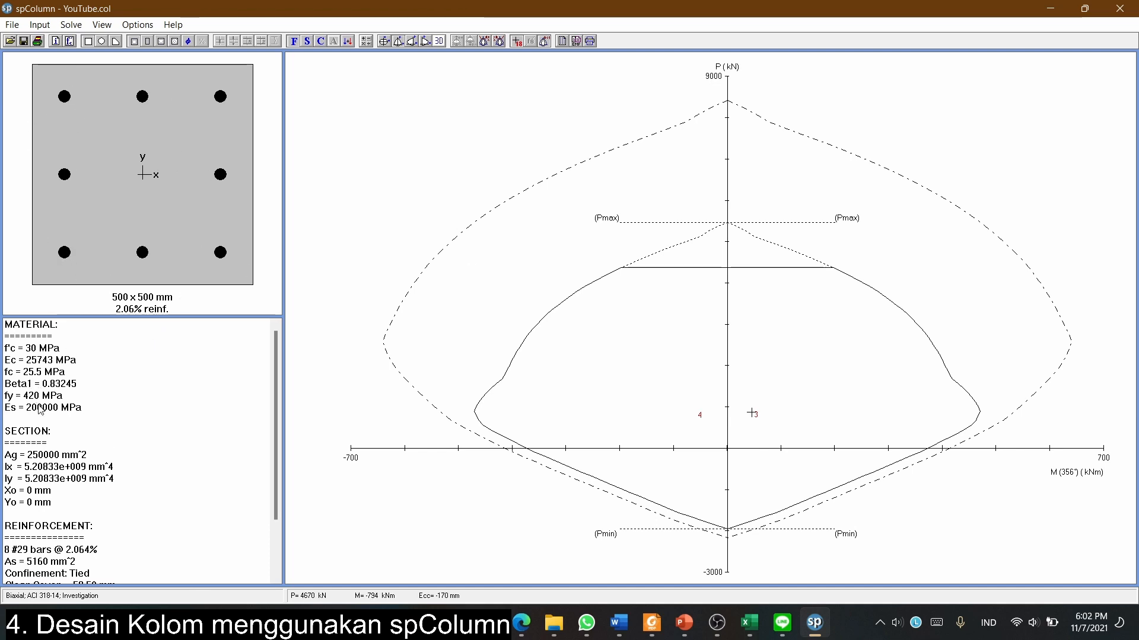
Review the section, reinforcement and slenderness properties in the column's data summary.
scroll(40, 409, "down", 2)
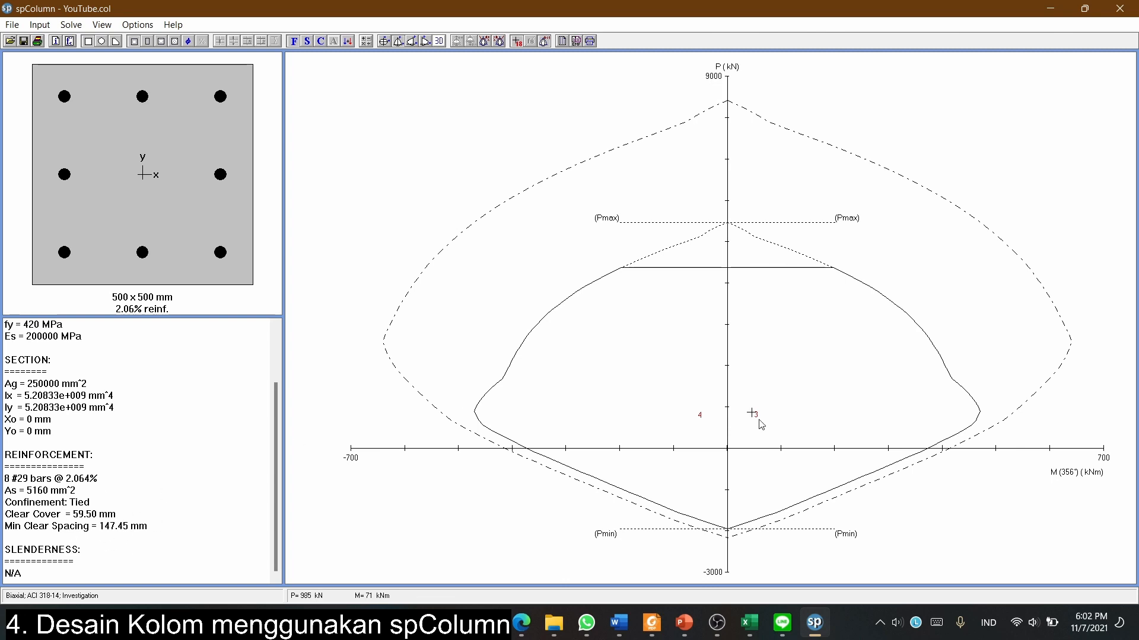
mouse_move(751, 614)
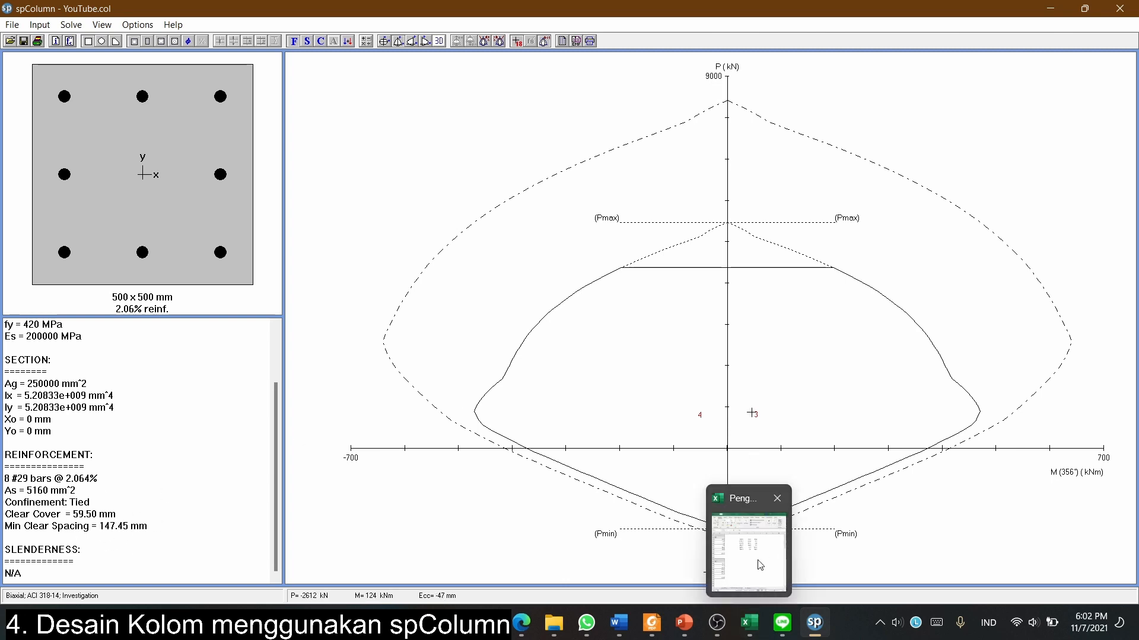